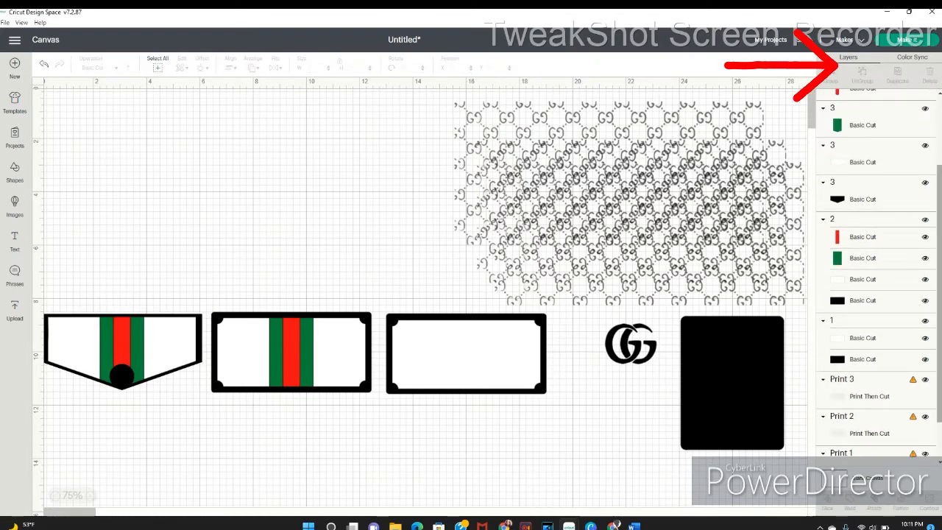
# - Duplicate the white pointed flap shape and move the copy to the empty canvas area above the original
pyautogui.moveTo(939, 293); pyautogui.dragTo(940, 226)
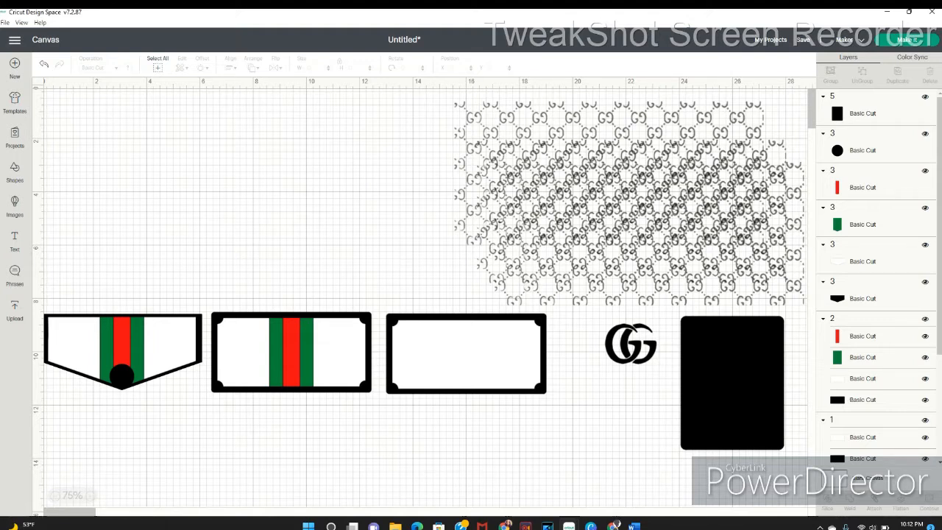
pyautogui.click(122, 354)
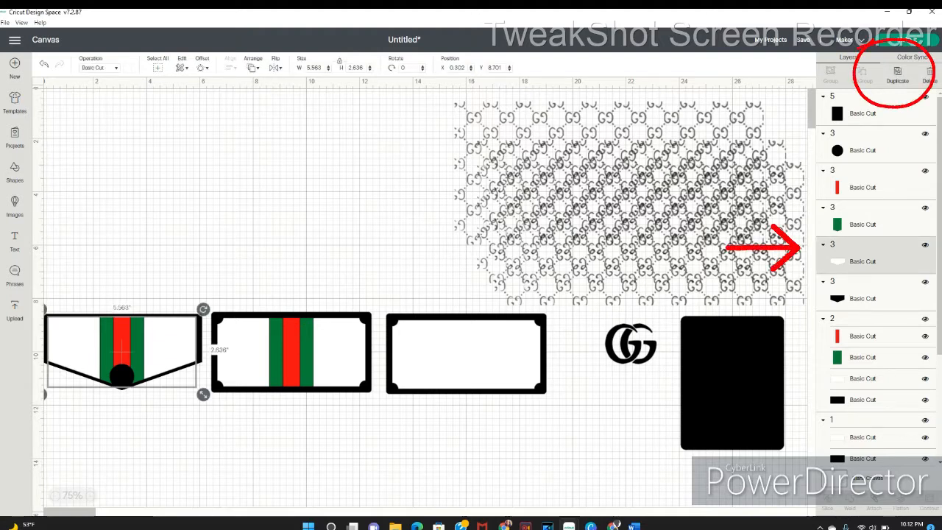
pyautogui.click(897, 74)
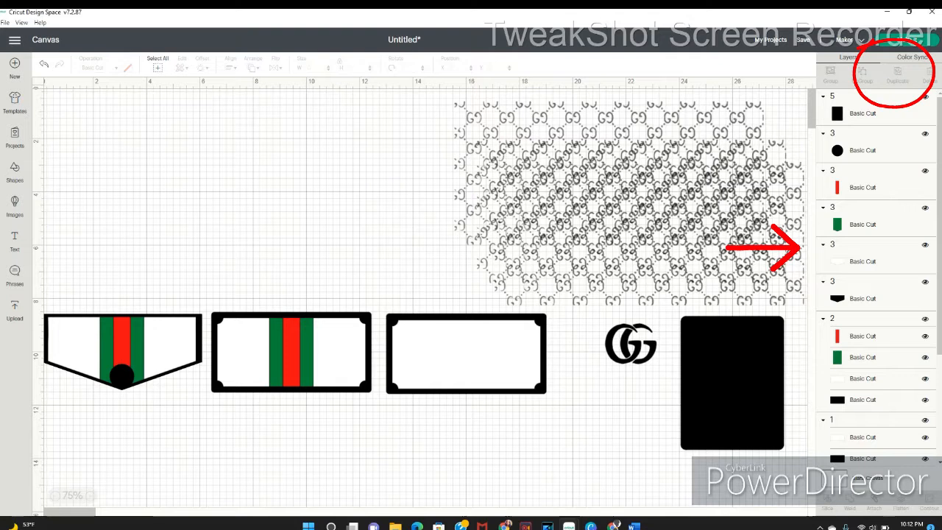
pyautogui.click(171, 340)
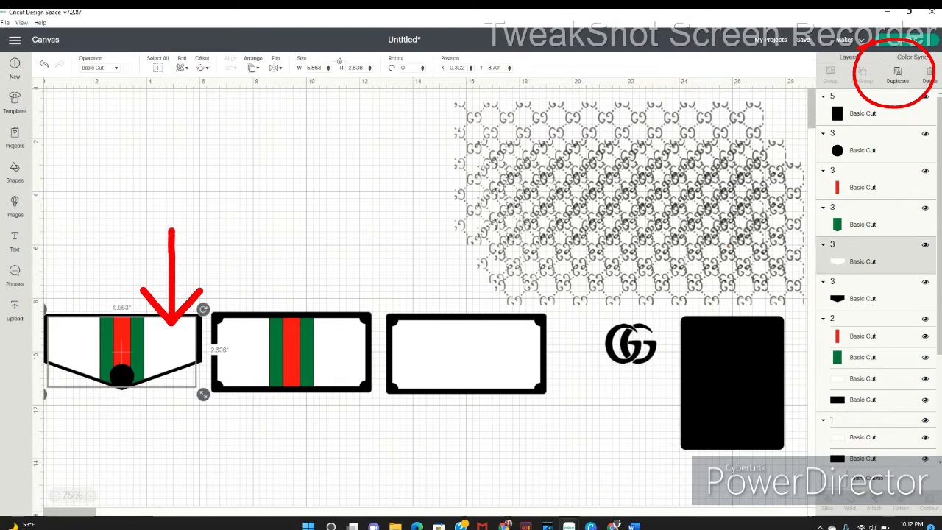
pyautogui.click(898, 75)
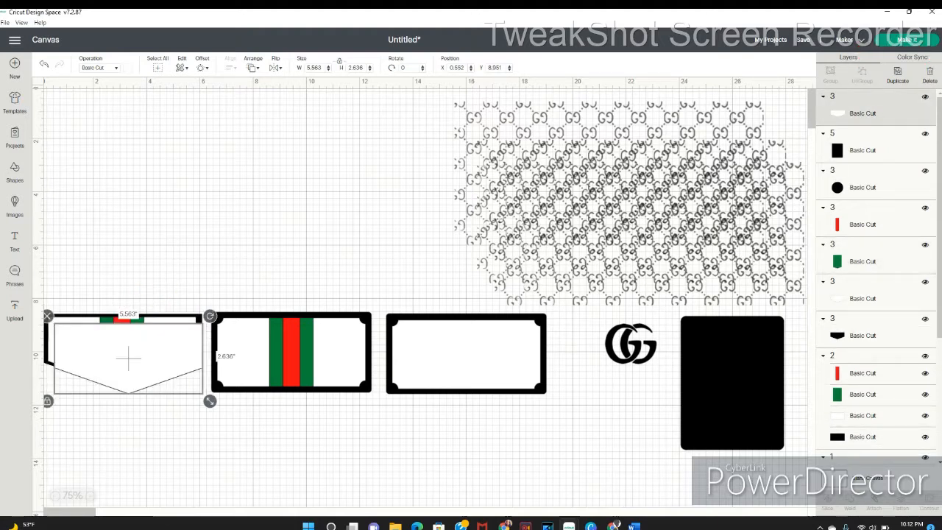
pyautogui.moveTo(128, 359); pyautogui.dragTo(168, 174)
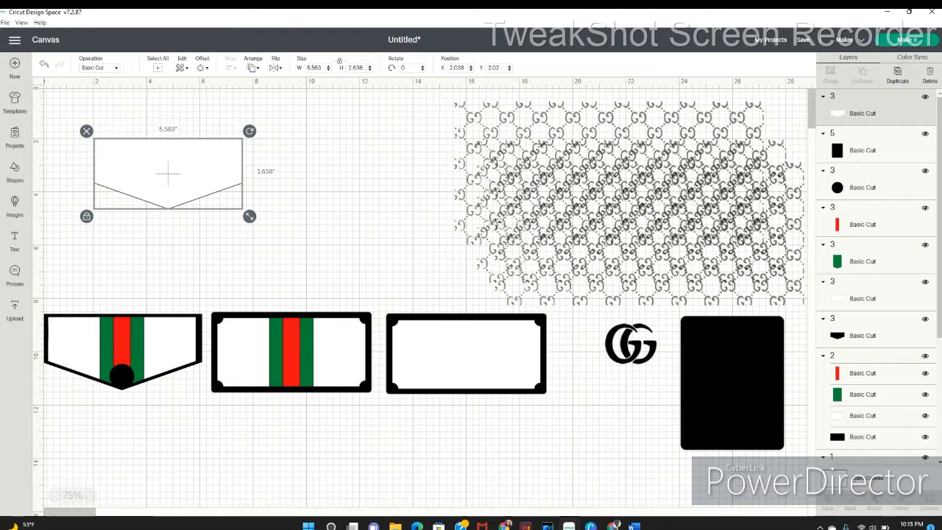
# - Slice the original white flap shape out of the black pointed flap and delete the black inner cutout
pyautogui.moveTo(166, 296); pyautogui.dragTo(187, 333)
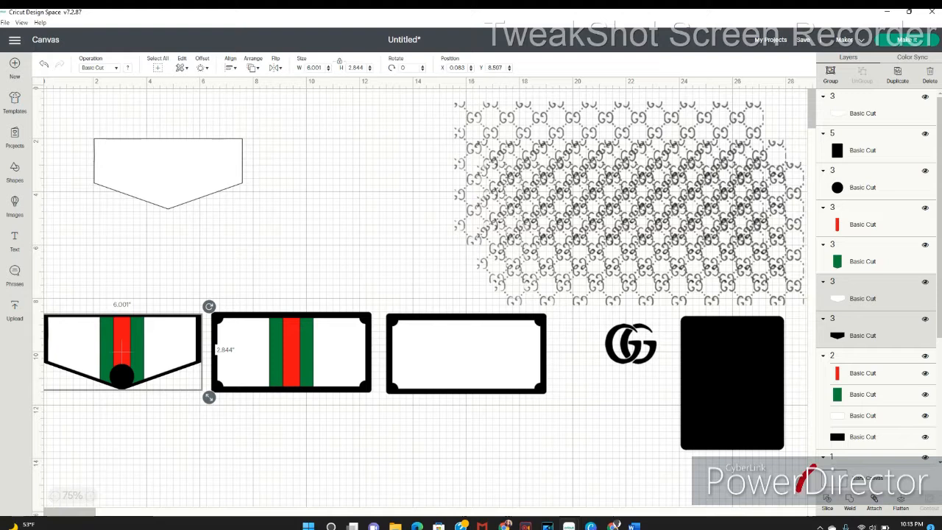
pyautogui.press('Escape')
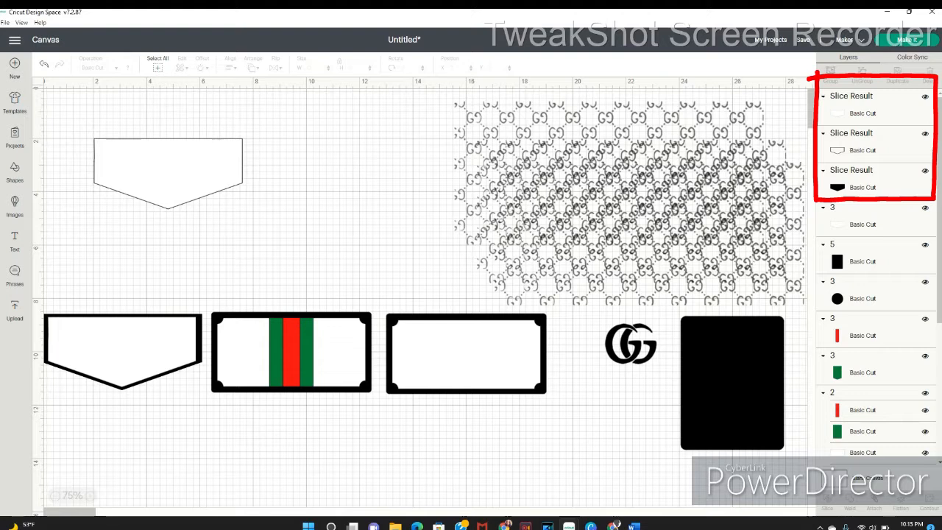
pyautogui.click(121, 352)
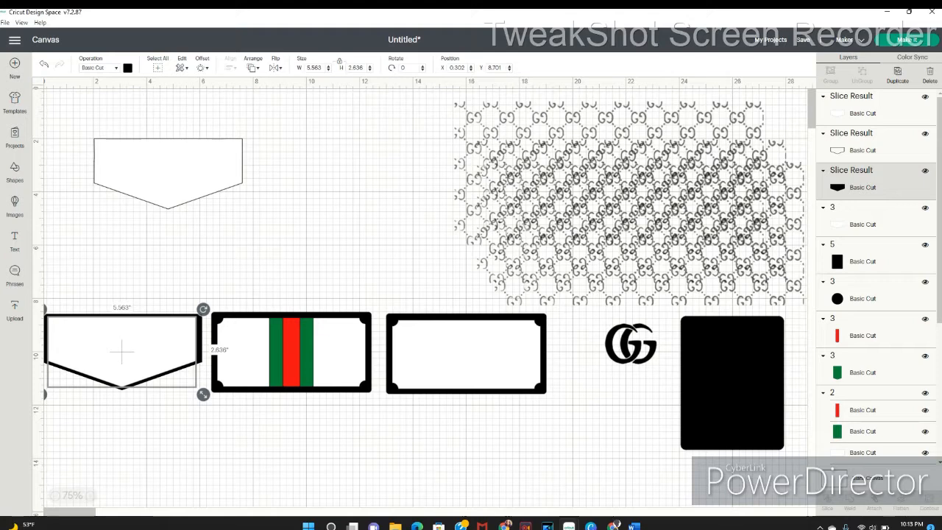
pyautogui.click(925, 171)
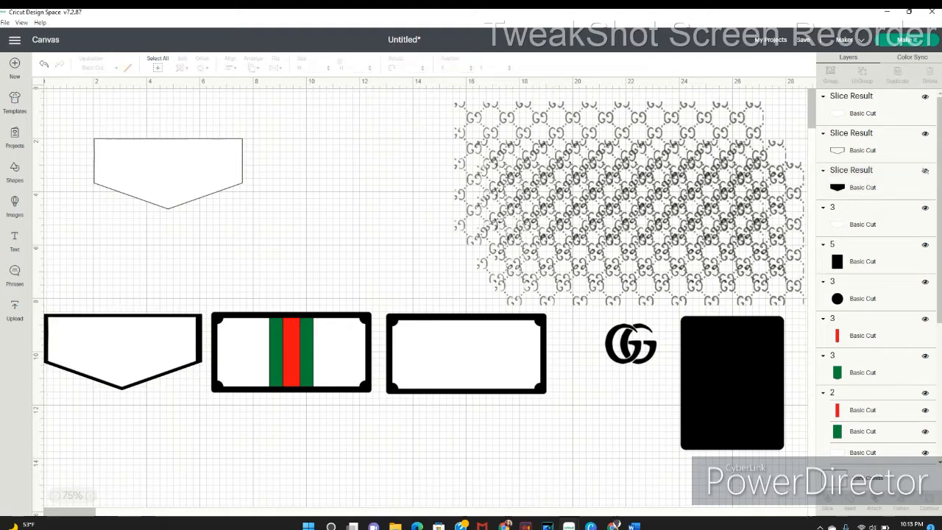
pyautogui.click(863, 187)
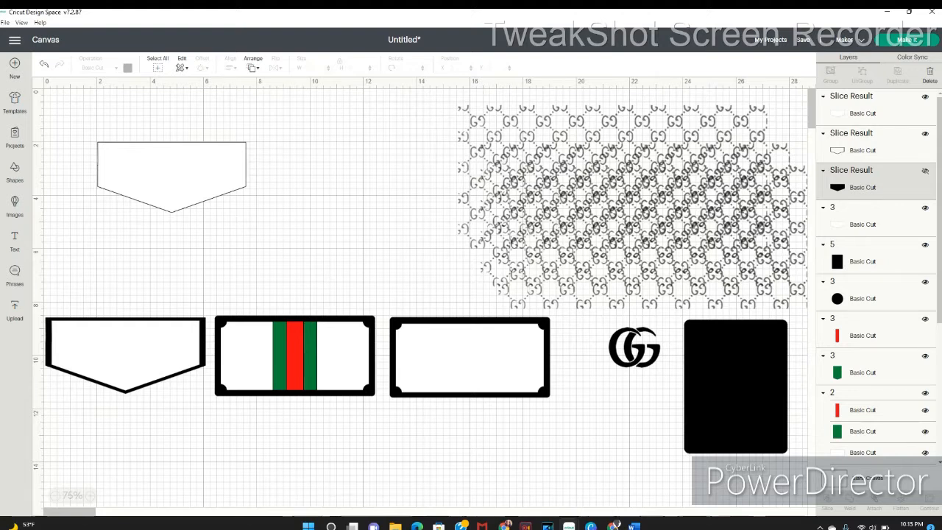
pyautogui.press('Delete')
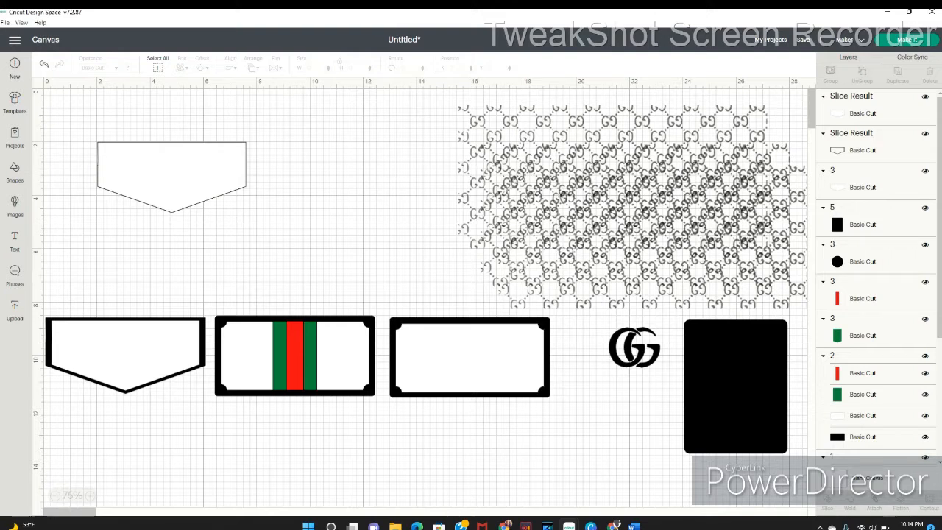
pyautogui.click(925, 96)
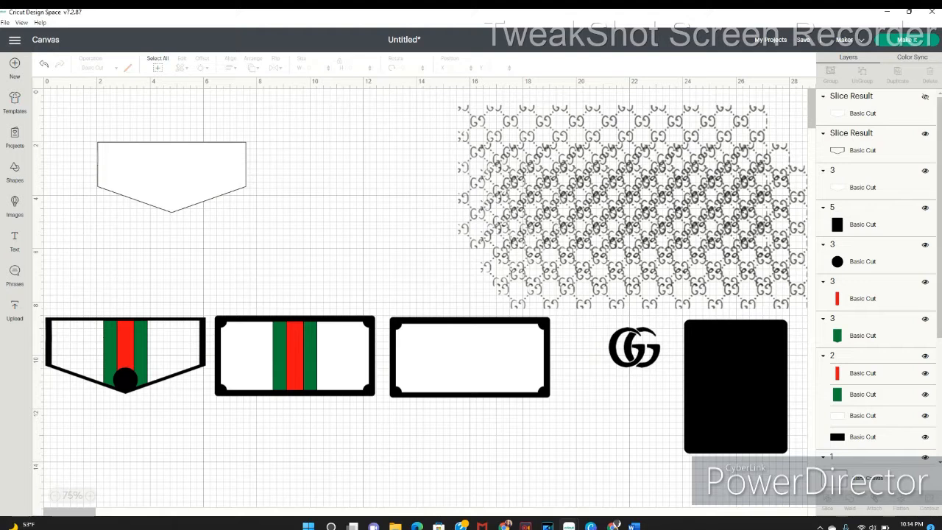
pyautogui.click(925, 97)
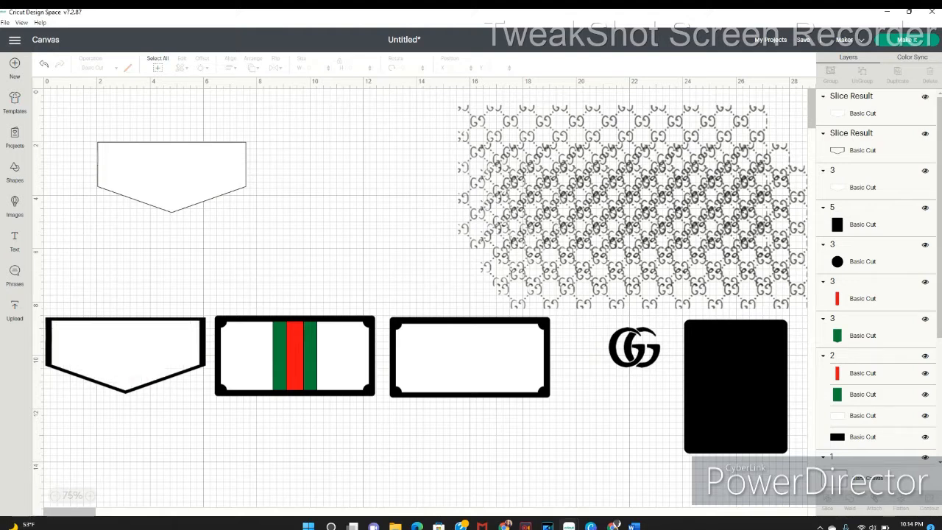
# - Move the Print 1 logo pattern out of the pattern stack and place it behind the white flap copy
pyautogui.click(172, 176)
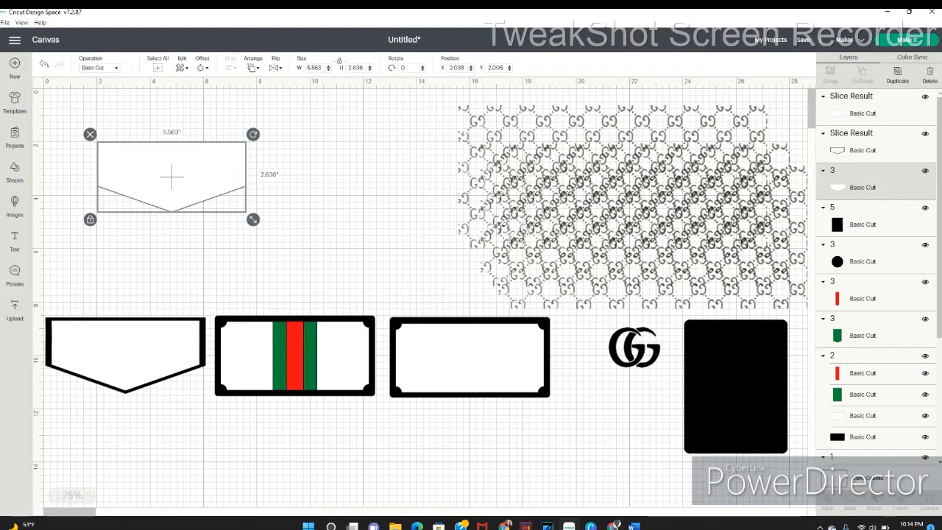
pyautogui.moveTo(591, 246); pyautogui.dragTo(503, 250)
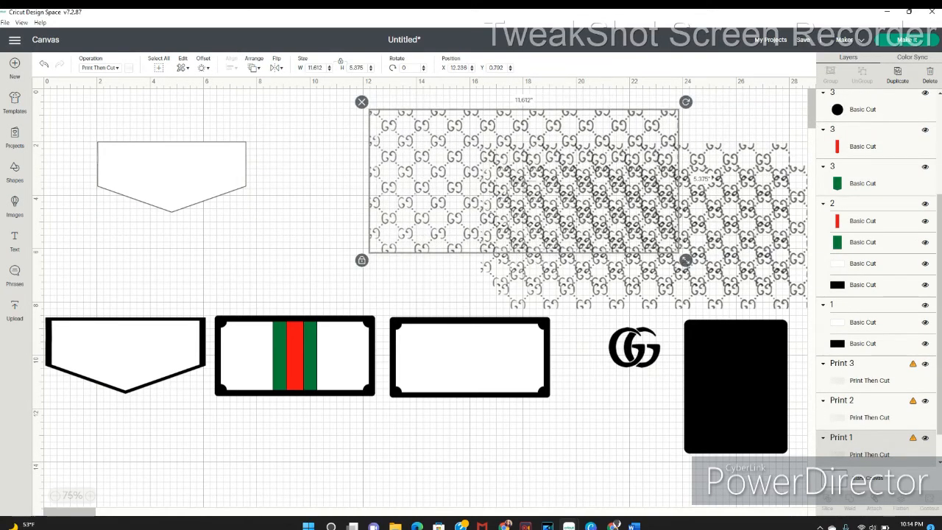
pyautogui.moveTo(523, 180); pyautogui.dragTo(223, 177)
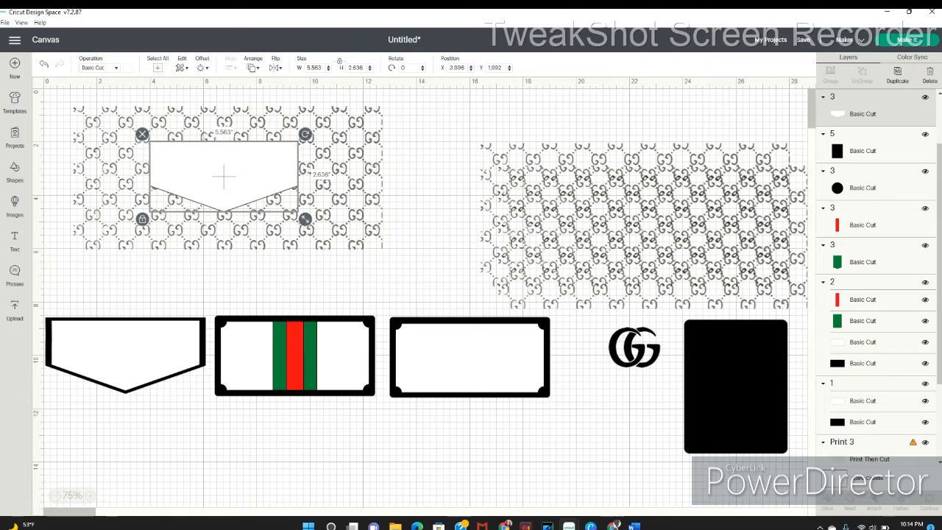
# - Shrink the Print 1 pattern to about 6.964 by 3.223 inches and position the white flap copy within it
pyautogui.click(229, 236)
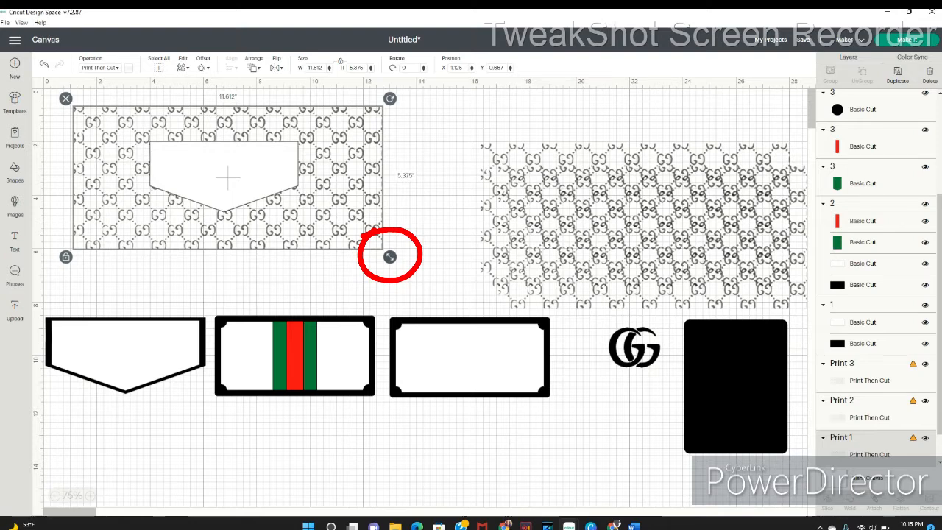
pyautogui.moveTo(389, 256); pyautogui.dragTo(285, 208)
pyautogui.moveTo(175, 155); pyautogui.dragTo(219, 172)
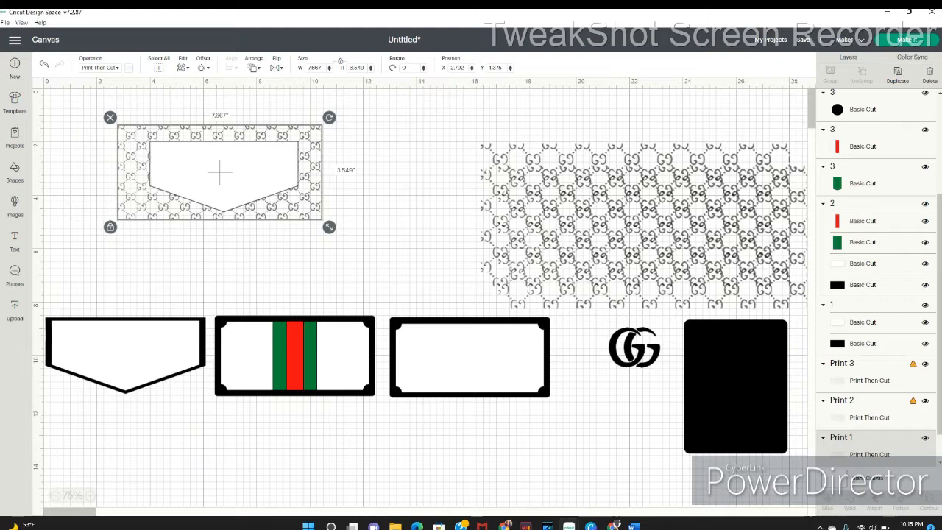
pyautogui.moveTo(329, 227); pyautogui.dragTo(309, 218)
pyautogui.moveTo(211, 168); pyautogui.dragTo(212, 171)
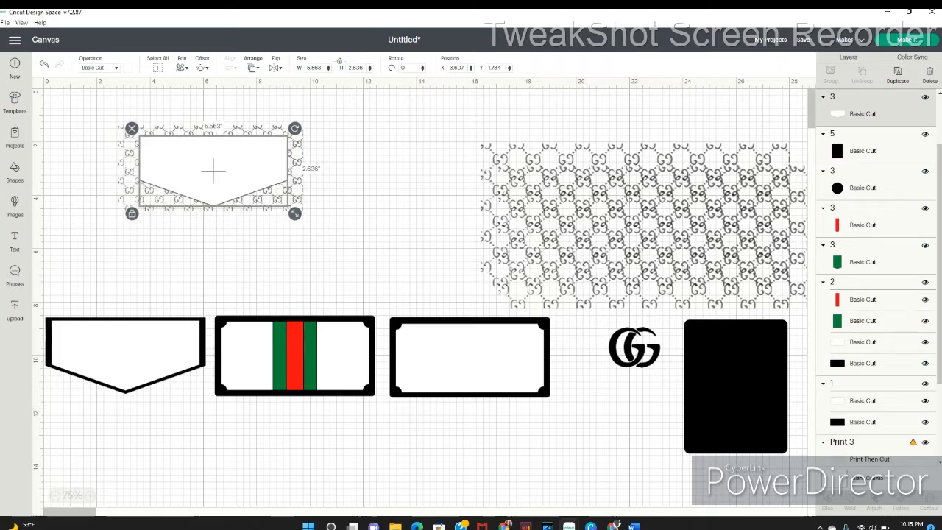
# - Send the Print 1 pattern to the front, shrink it to about 6.223 by 2.881 inches and centre it over the flap
pyautogui.click(210, 168)
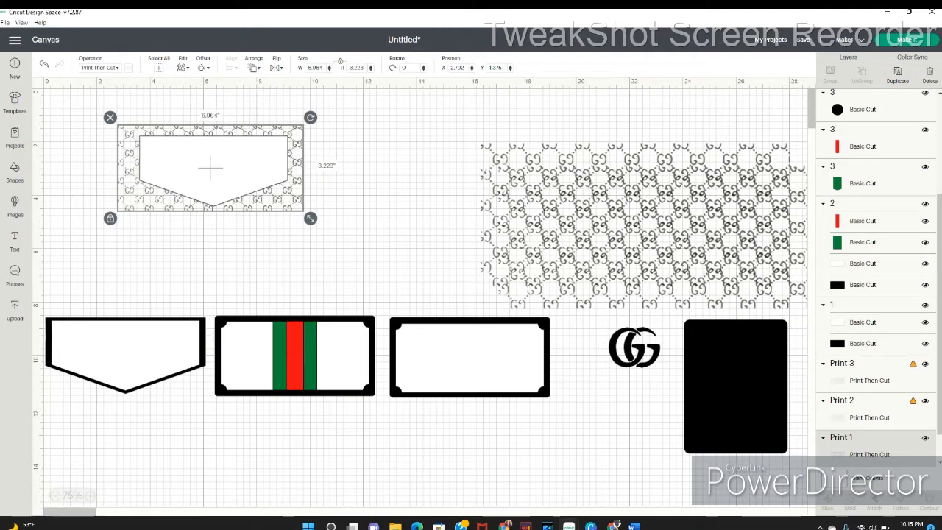
pyautogui.click(254, 67)
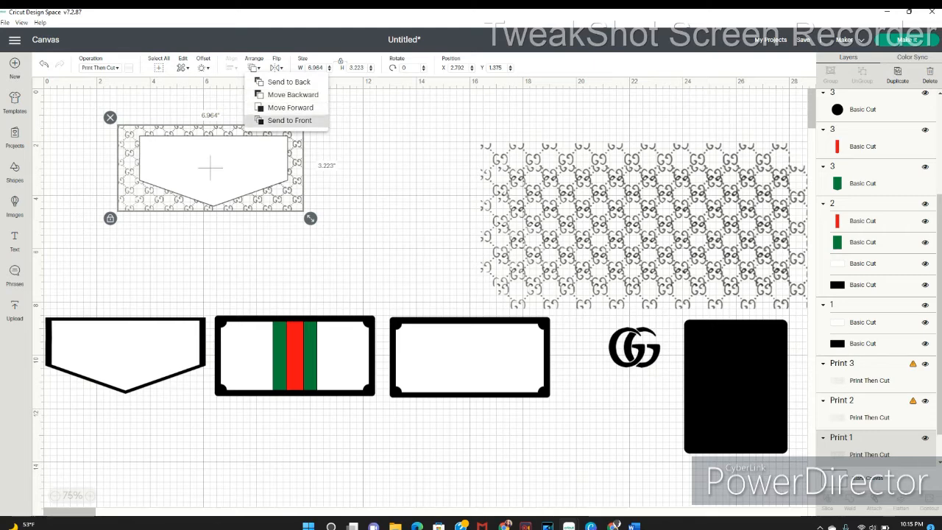
pyautogui.click(289, 120)
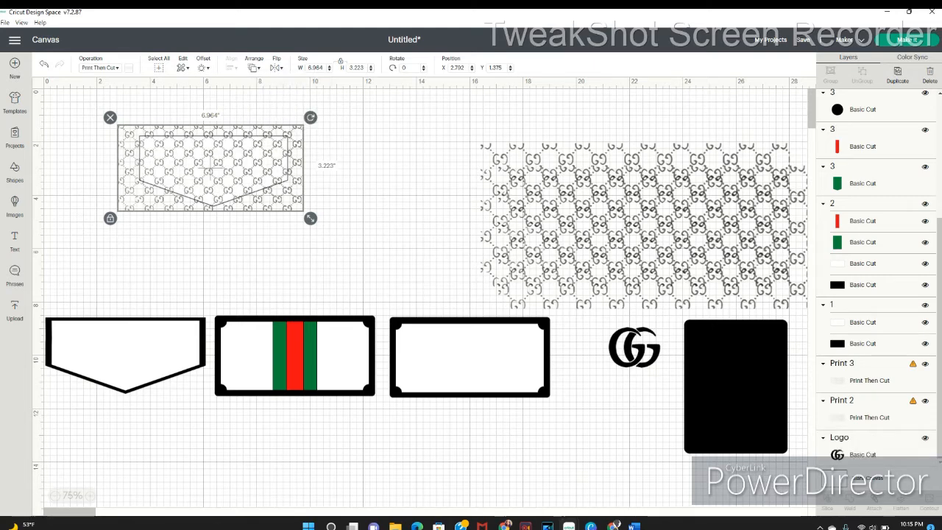
pyautogui.moveTo(311, 218); pyautogui.dragTo(291, 209)
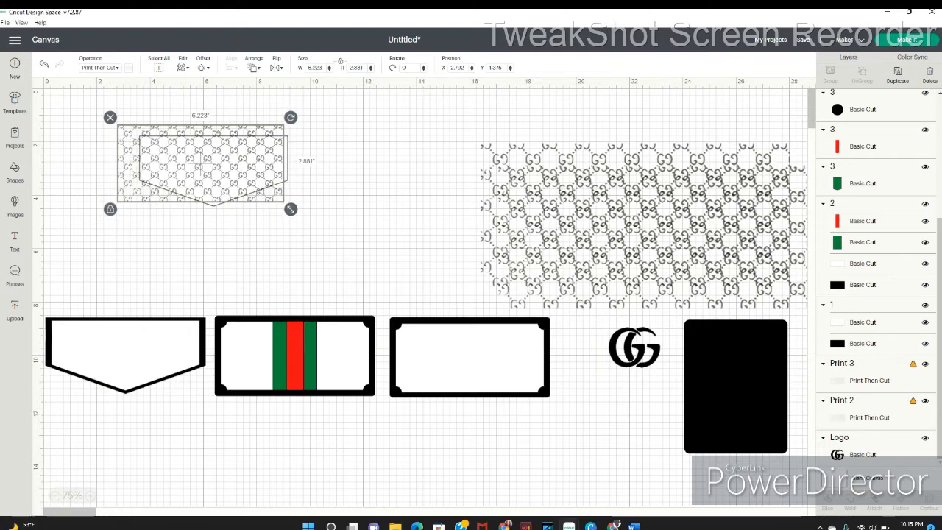
pyautogui.moveTo(200, 164); pyautogui.dragTo(215, 174)
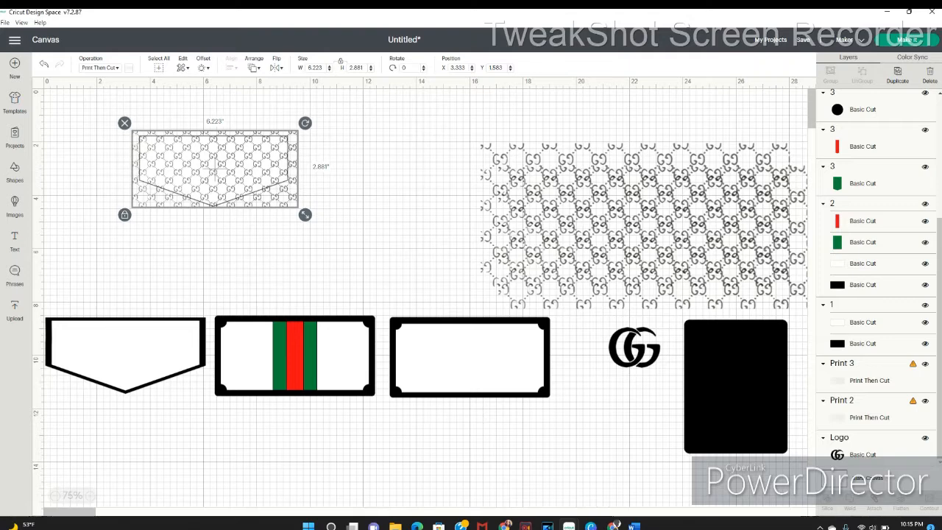
# - Slice the Print 1 pattern with the white flap copy and delete the surplus pattern surrounding the flap
pyautogui.moveTo(147, 109); pyautogui.dragTo(182, 157)
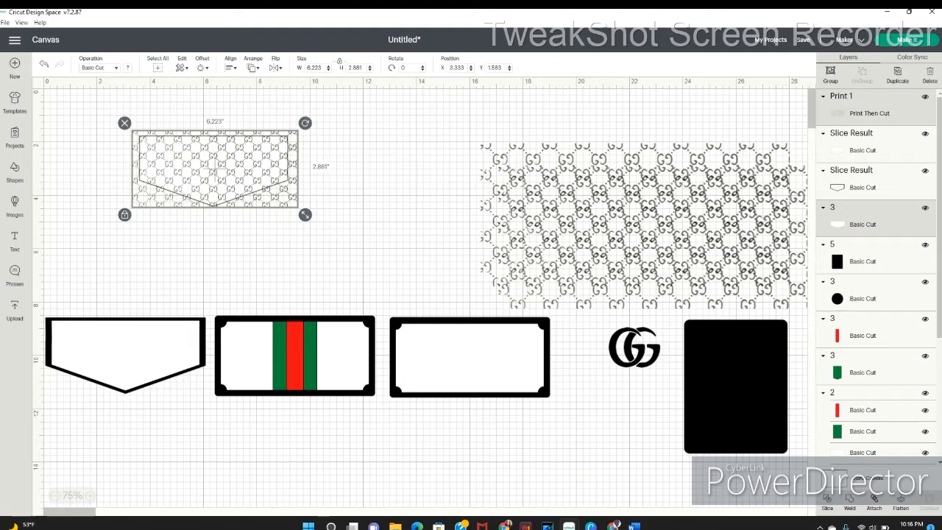
pyautogui.click(350, 191)
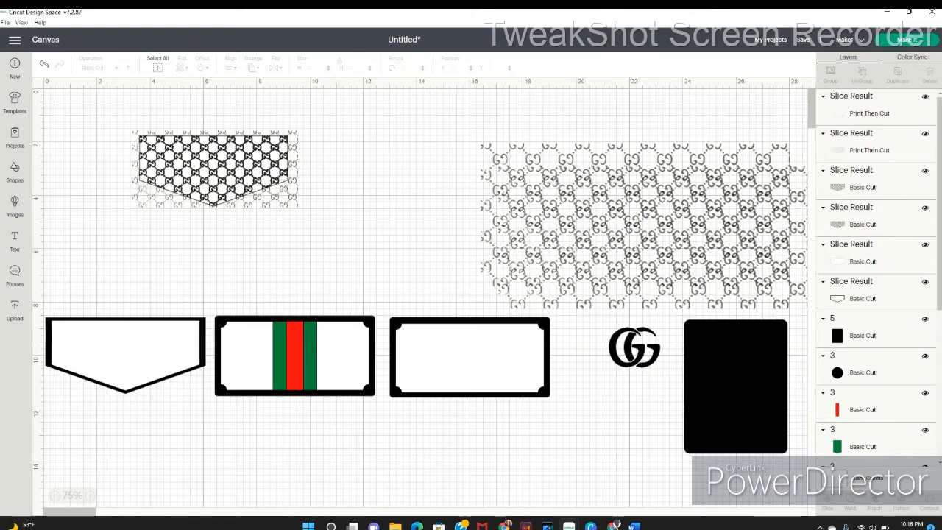
pyautogui.click(215, 169)
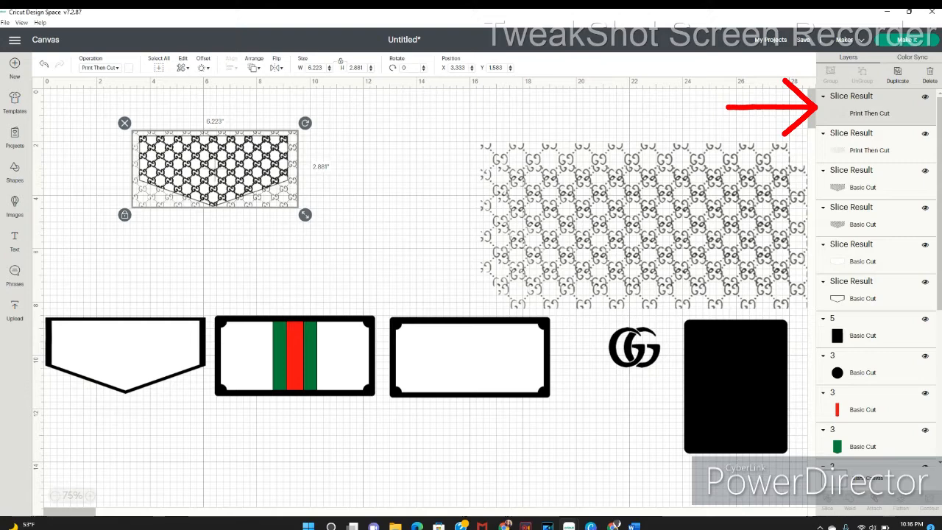
pyautogui.click(926, 97)
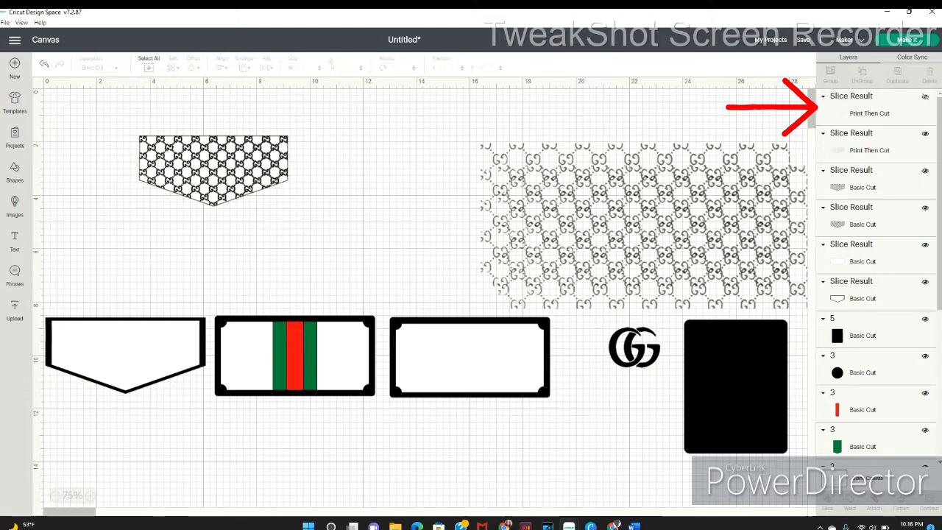
pyautogui.click(925, 96)
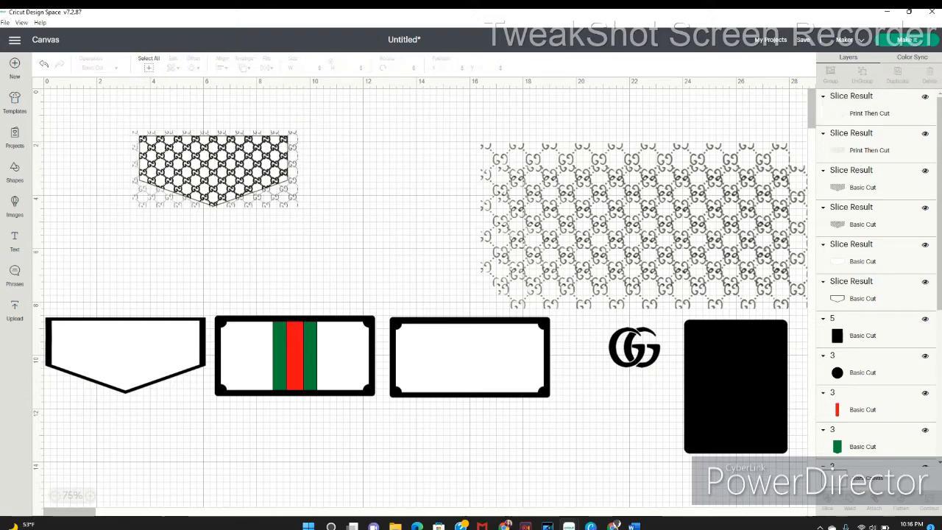
pyautogui.click(869, 113)
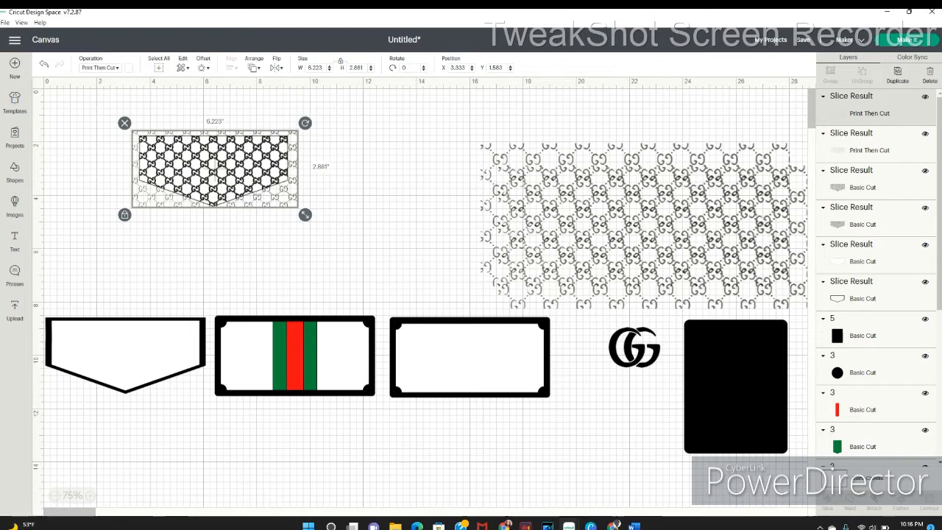
pyautogui.press('Delete')
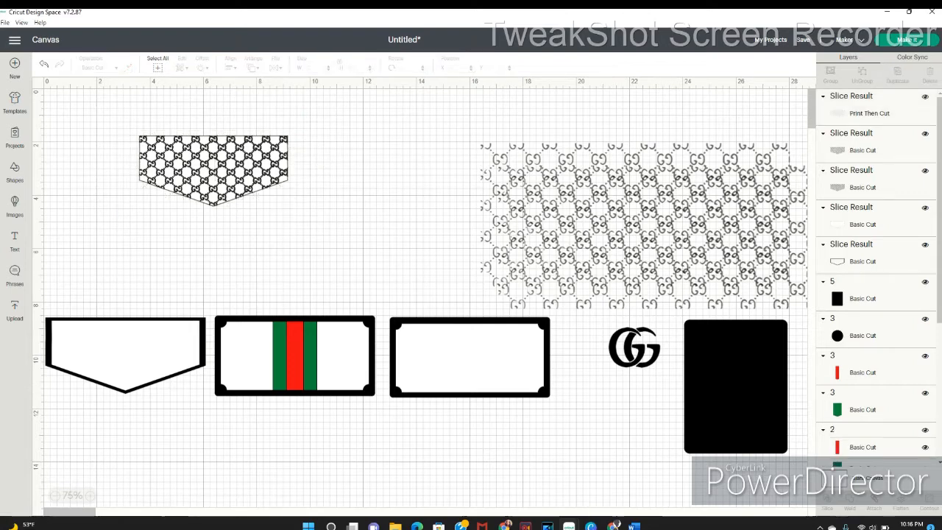
# - Hide the Print Then Cut slice result and the flap-outlined Basic Cut slice result to isolate the logo-only piece
pyautogui.click(869, 113)
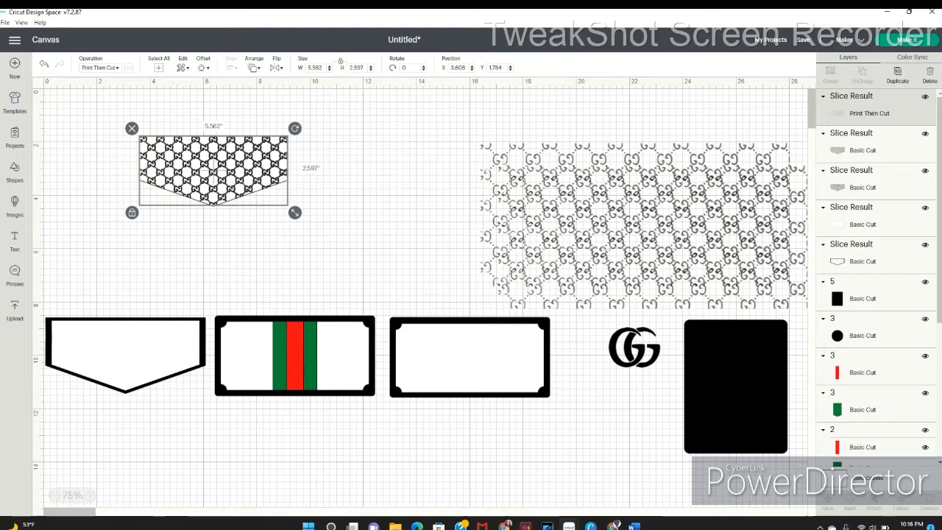
pyautogui.click(862, 150)
pyautogui.click(862, 187)
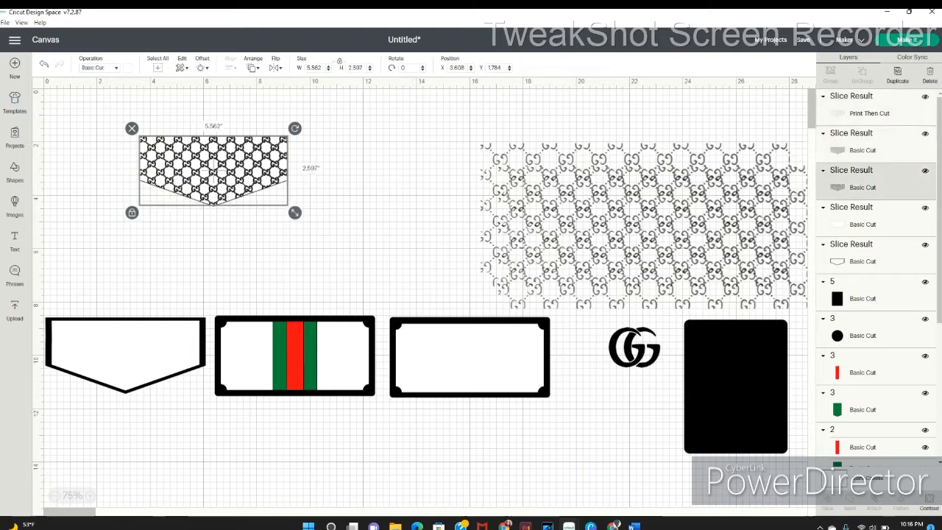
pyautogui.click(862, 150)
pyautogui.click(869, 114)
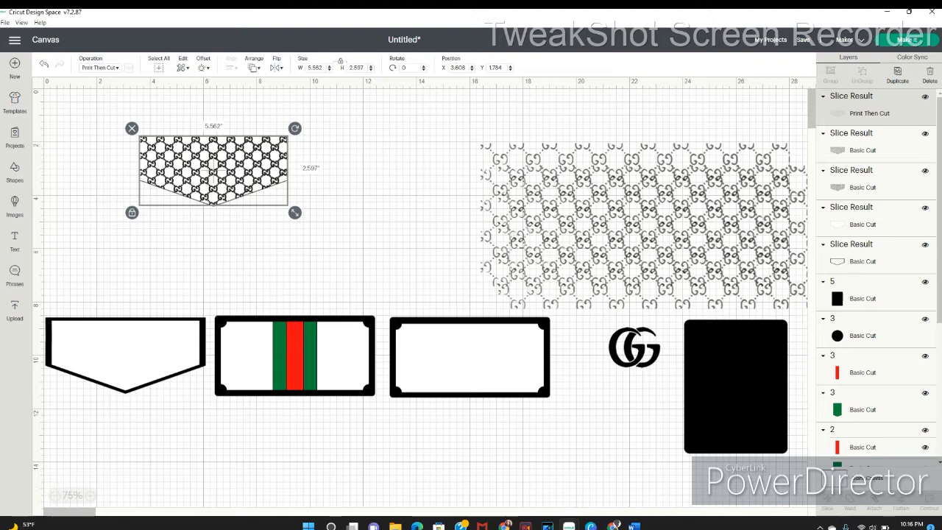
pyautogui.click(925, 96)
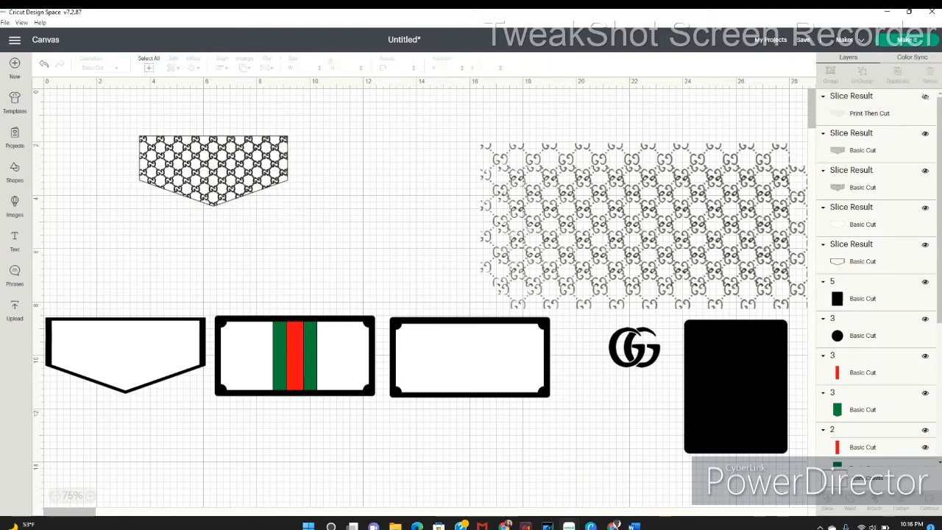
pyautogui.click(926, 134)
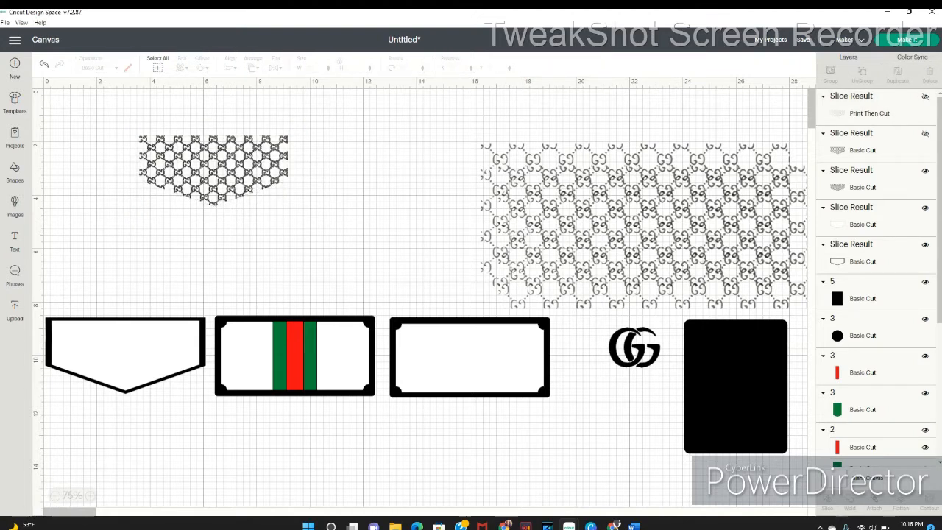
pyautogui.click(925, 170)
# - Delete the two surplus grey Basic Cut slice results and unhide the Print Then Cut flap pattern
pyautogui.click(214, 171)
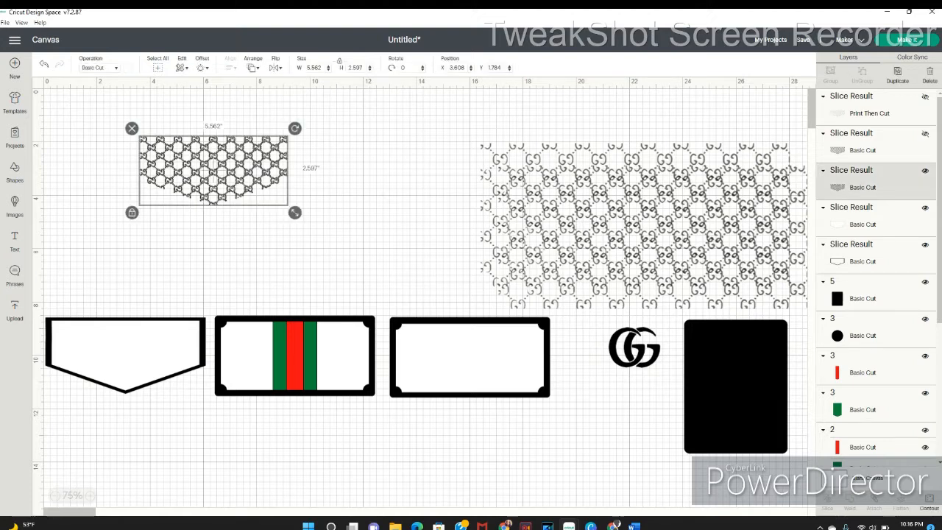
pyautogui.press('Delete')
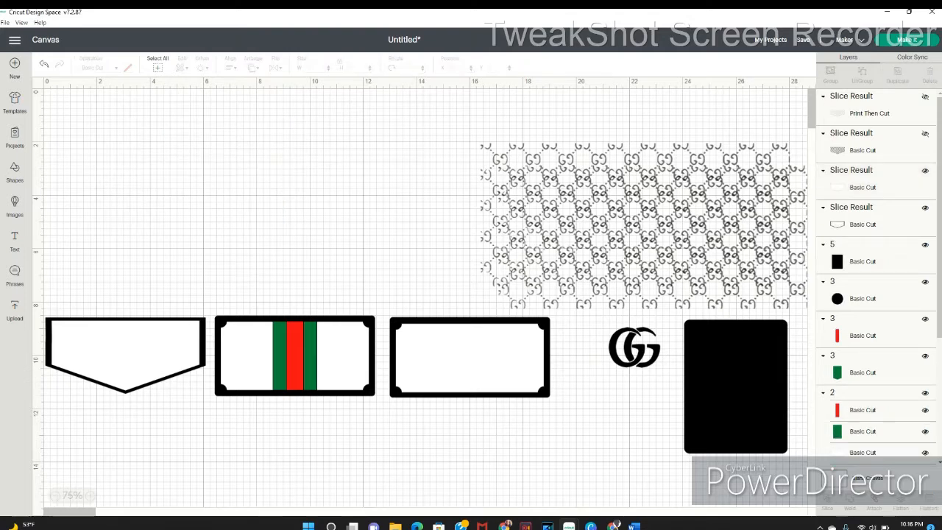
pyautogui.click(926, 134)
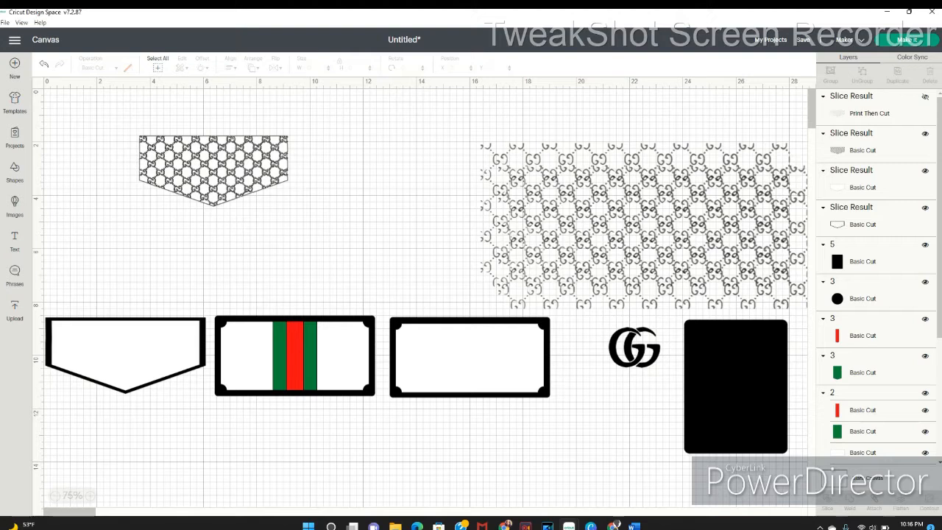
pyautogui.click(213, 171)
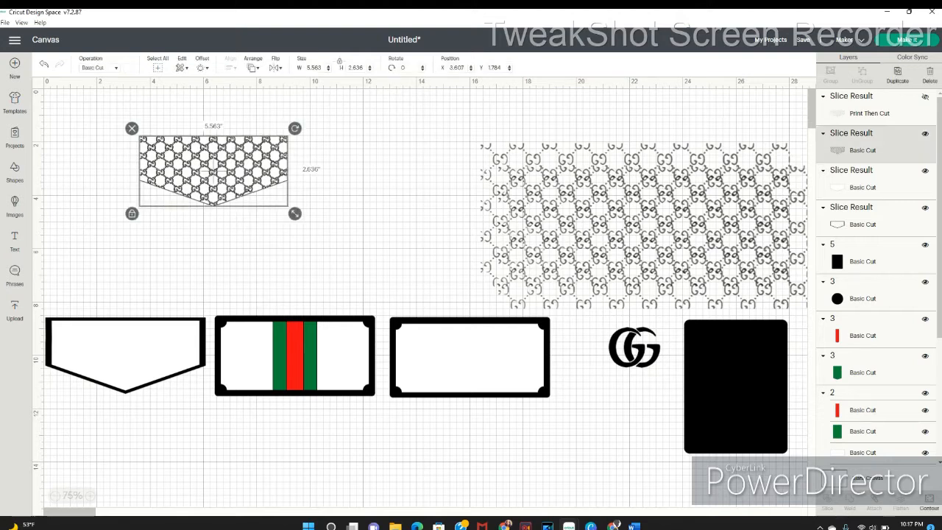
pyautogui.press('Delete')
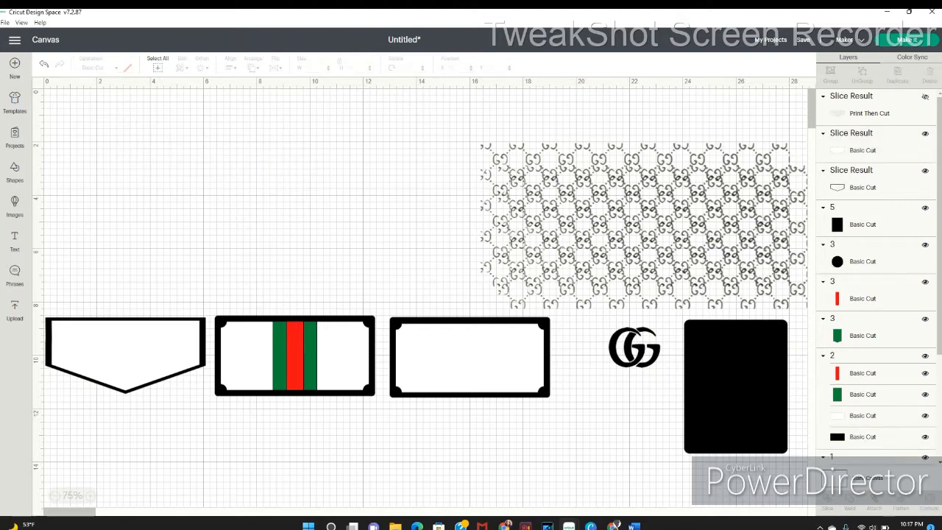
pyautogui.hotkey('ctrl', 'z')
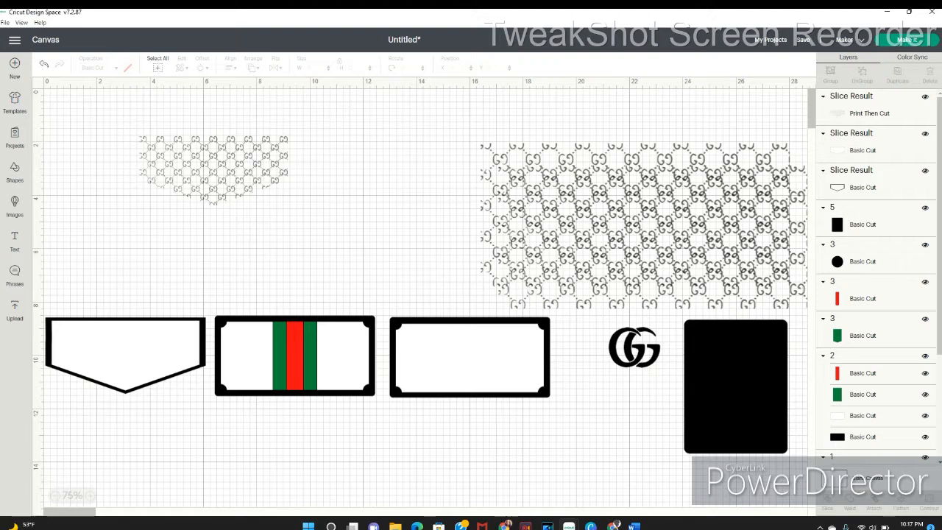
# - Change the flap-shaped logo pattern's operation to Basic Cut and colour it red
pyautogui.click(213, 170)
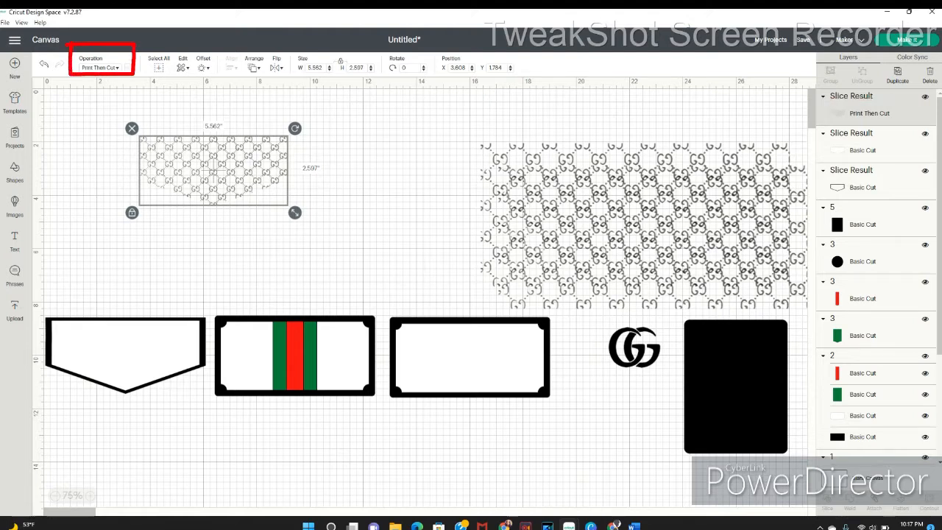
pyautogui.click(100, 68)
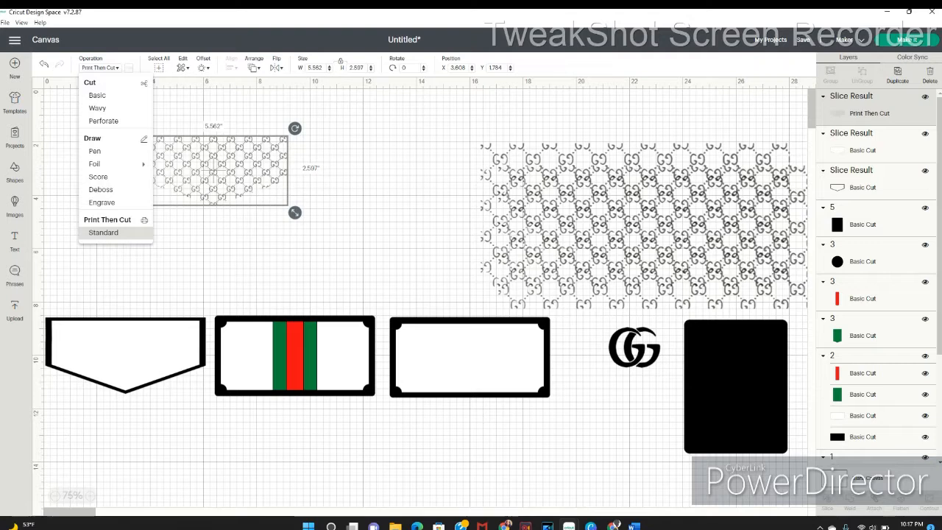
pyautogui.click(101, 68)
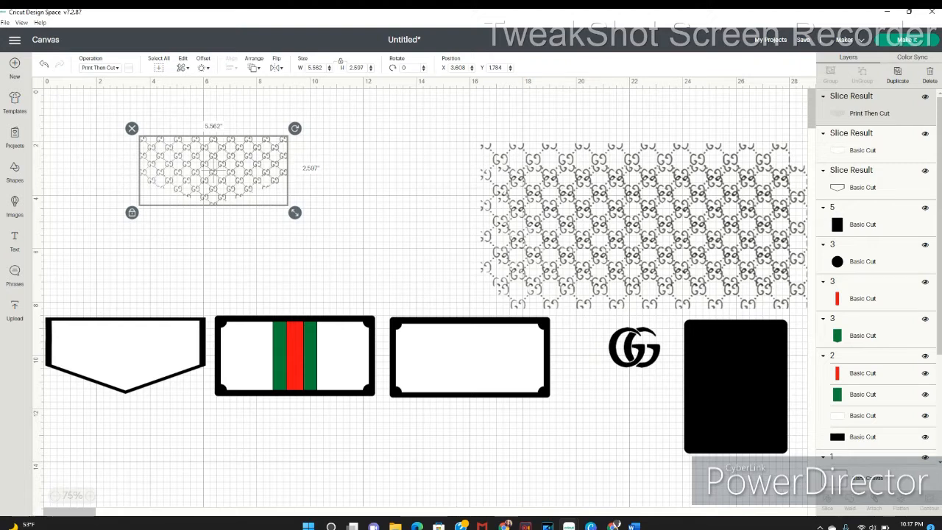
pyautogui.click(100, 67)
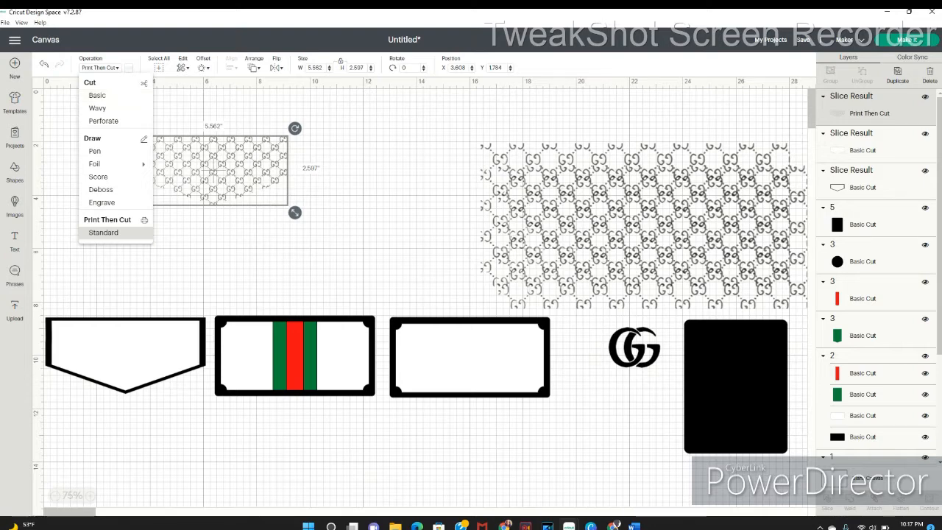
pyautogui.click(97, 95)
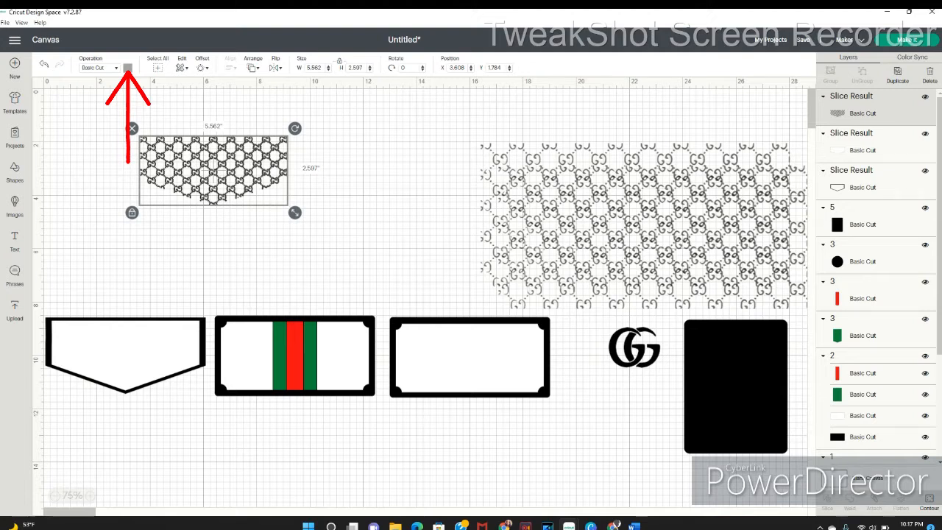
pyautogui.click(128, 67)
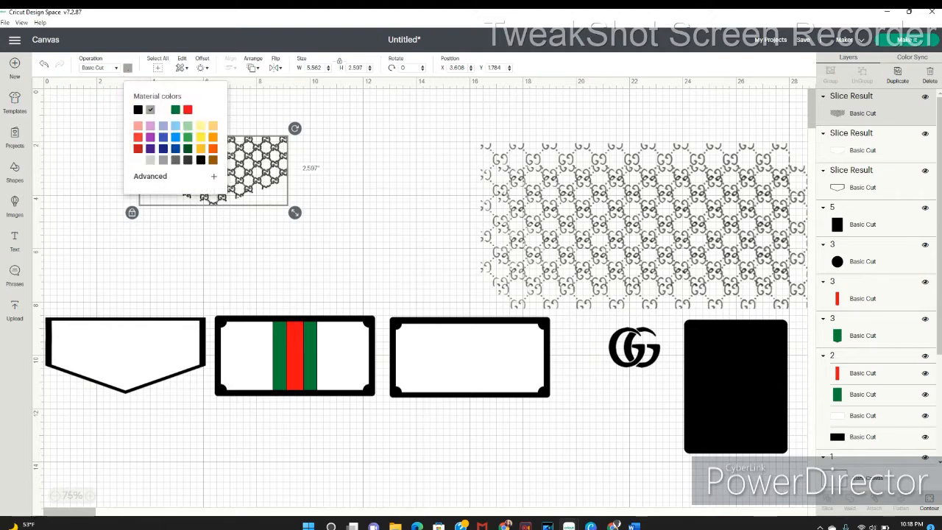
pyautogui.click(188, 109)
pyautogui.click(353, 229)
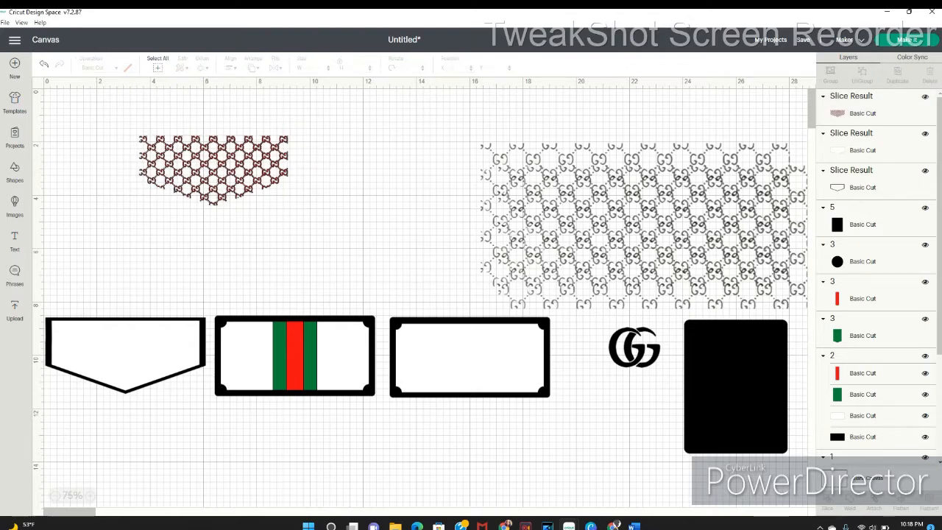
# - Set the red flap pattern's operation to Print Then Cut Standard
pyautogui.click(213, 171)
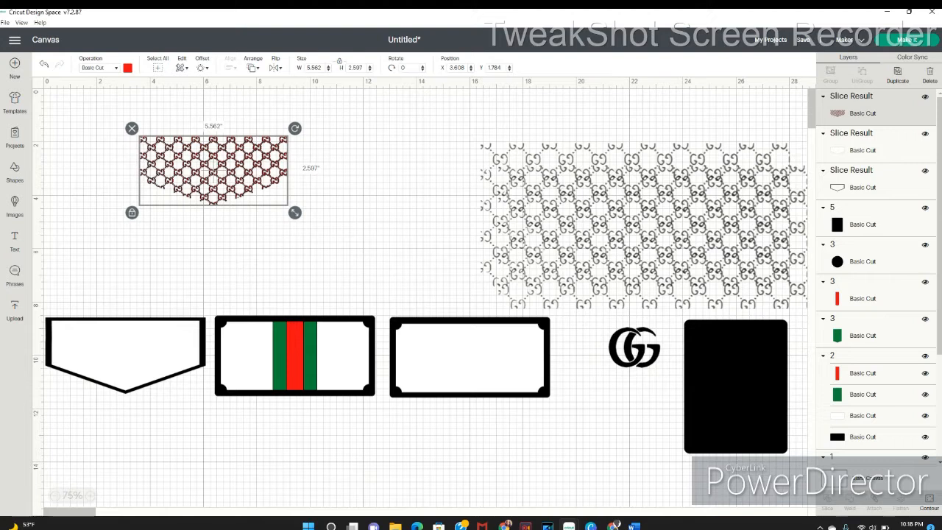
pyautogui.click(99, 68)
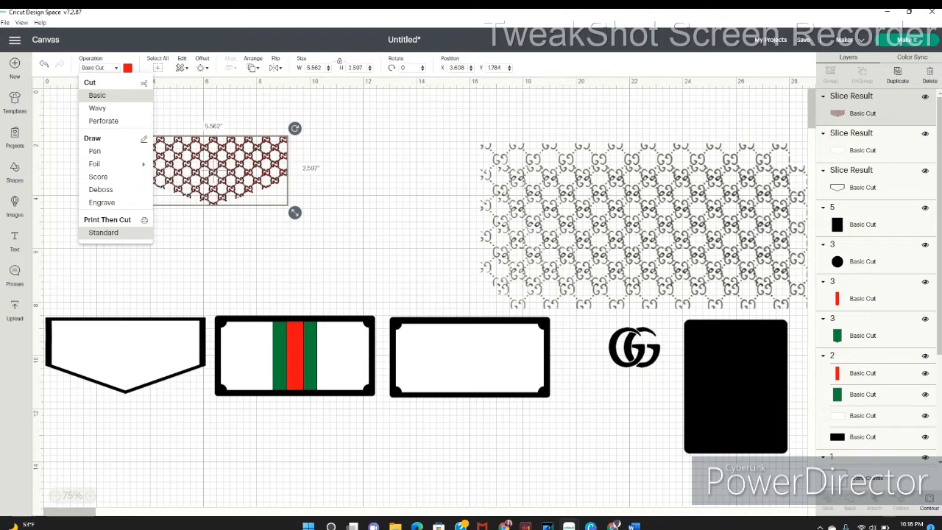
pyautogui.click(103, 232)
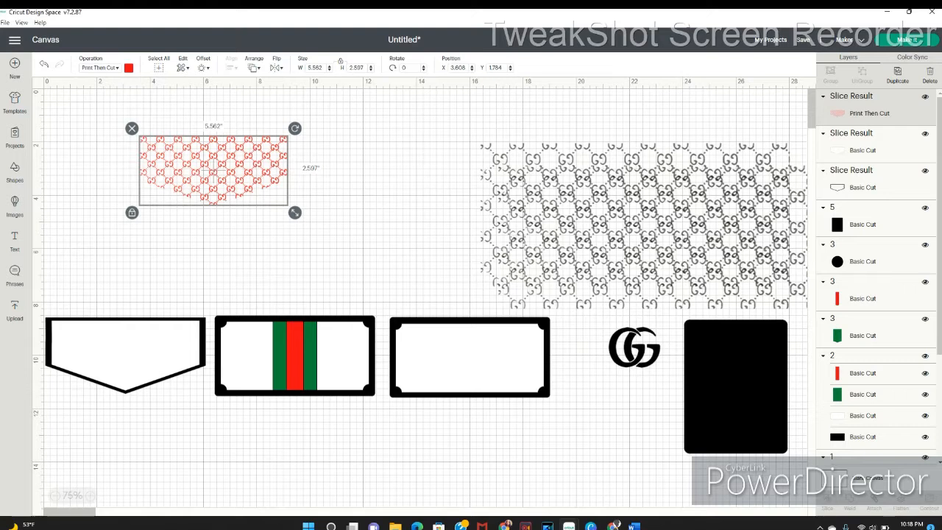
pyautogui.press('Escape')
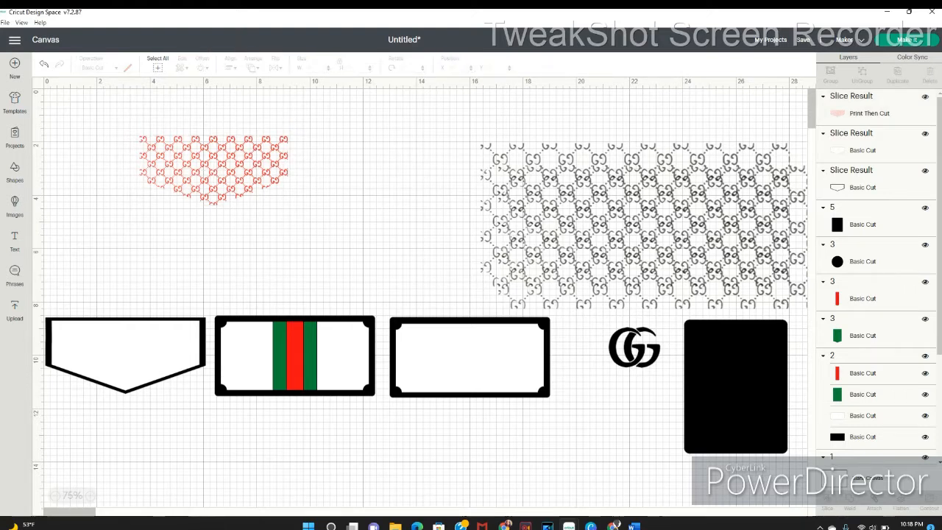
# - Switch the flap pattern to Basic Cut to colour it black, and set its operation to Print Then Cut Standard
pyautogui.click(212, 198)
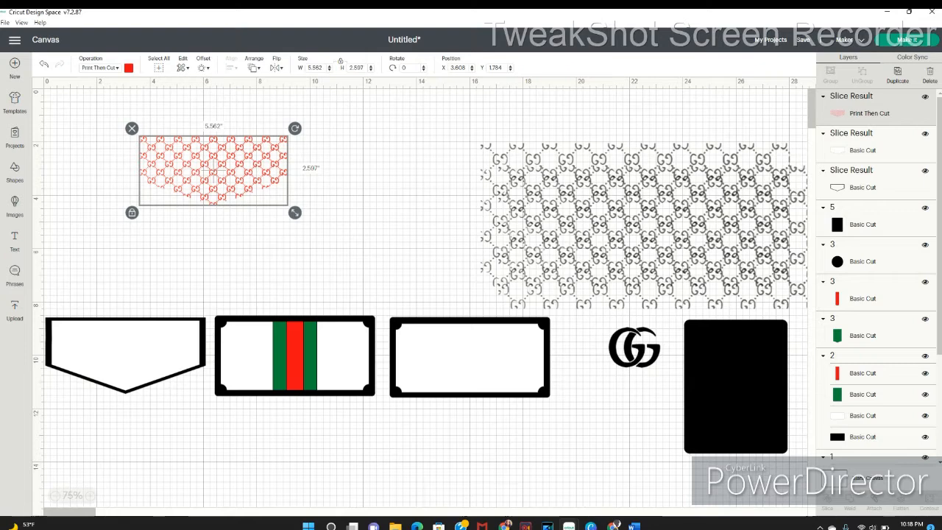
pyautogui.click(129, 67)
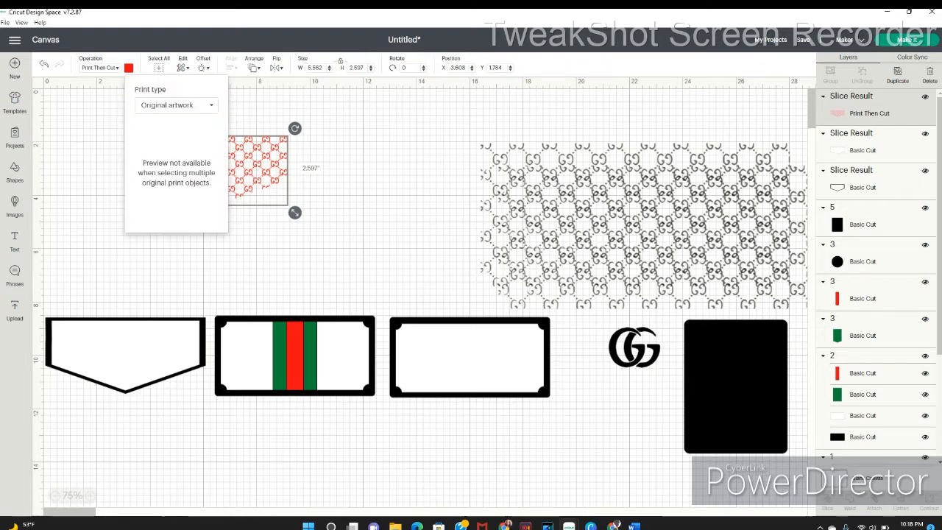
pyautogui.click(100, 68)
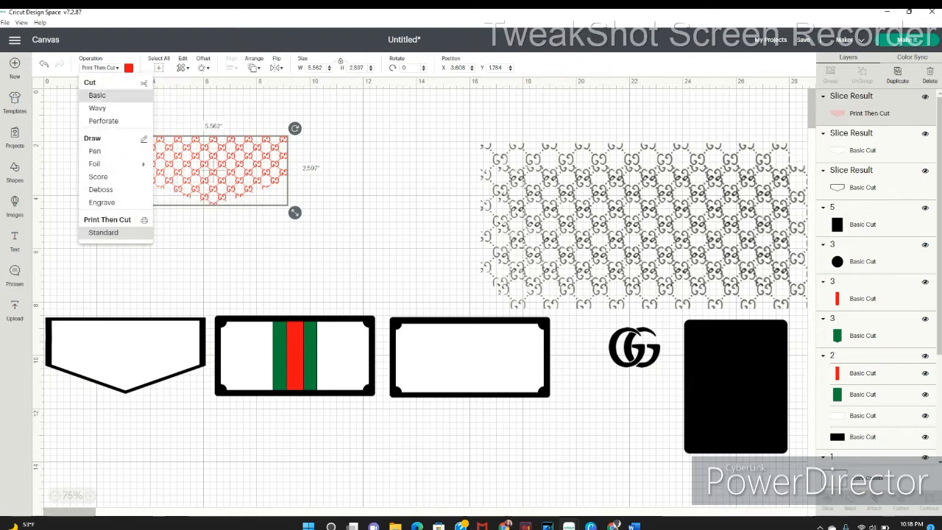
pyautogui.click(94, 95)
pyautogui.click(128, 67)
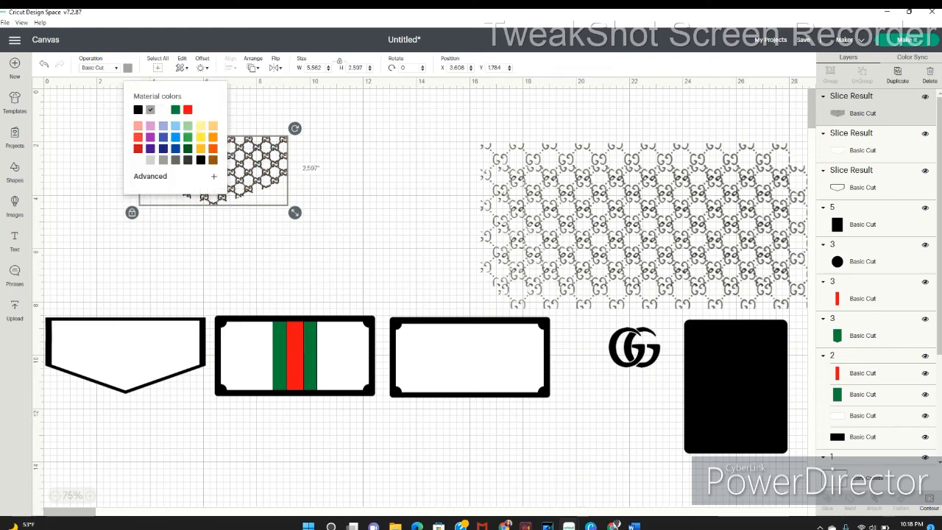
pyautogui.click(137, 110)
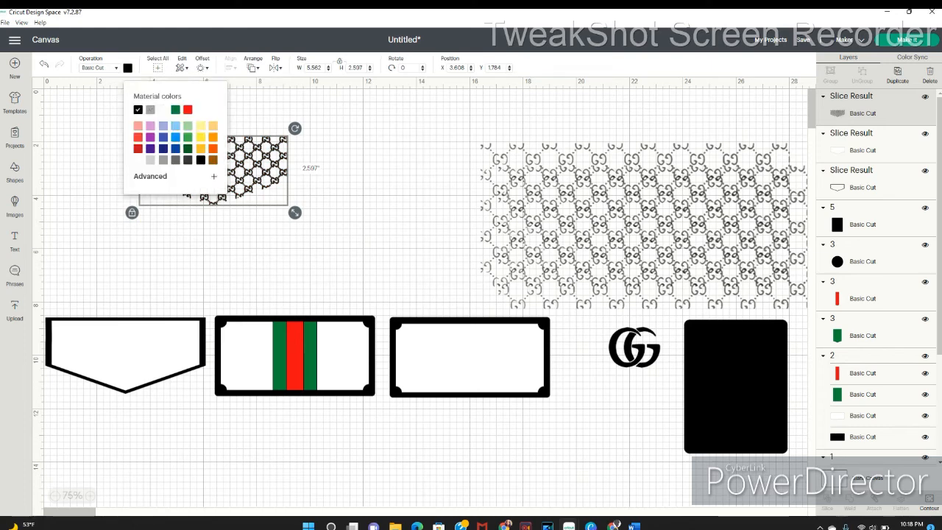
pyautogui.click(99, 68)
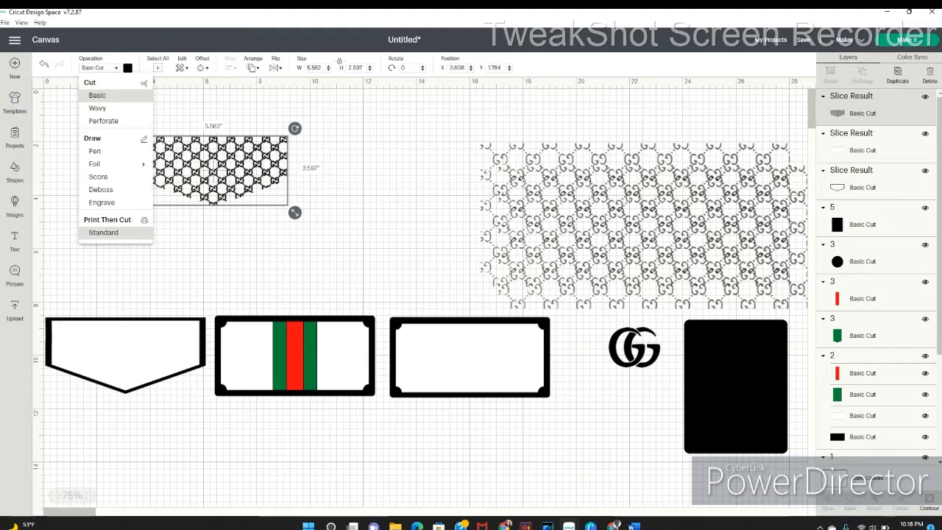
pyautogui.click(103, 231)
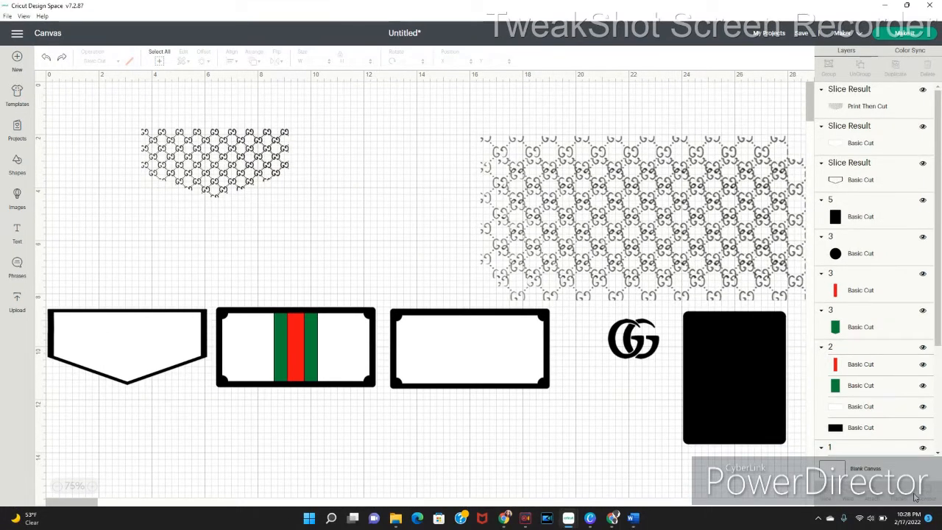
# - Move the white flap piece out of the black flap frame and place it behind the black logo pattern
pyautogui.click(165, 339)
pyautogui.moveTo(165, 340); pyautogui.dragTo(255, 154)
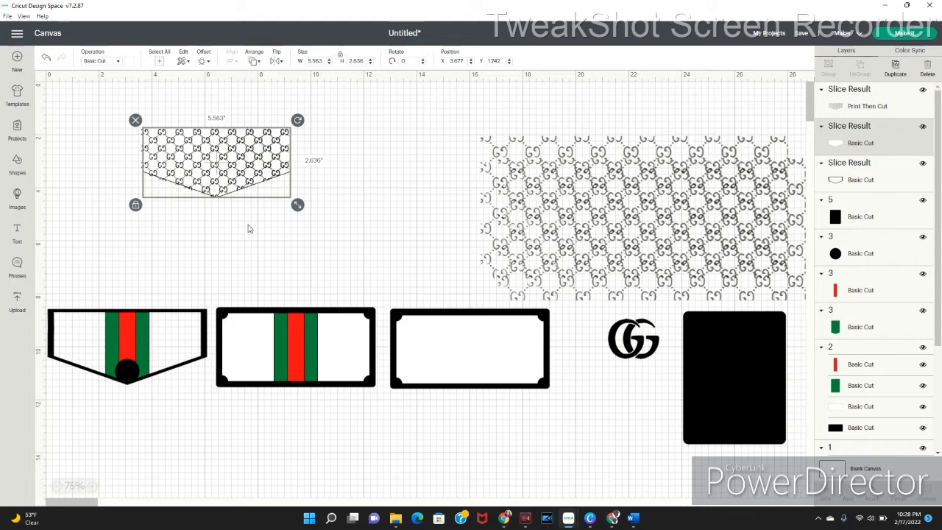
# - Centre the black logo pattern and the white flap piece on each other and attach them together
pyautogui.moveTo(248, 225); pyautogui.dragTo(196, 166)
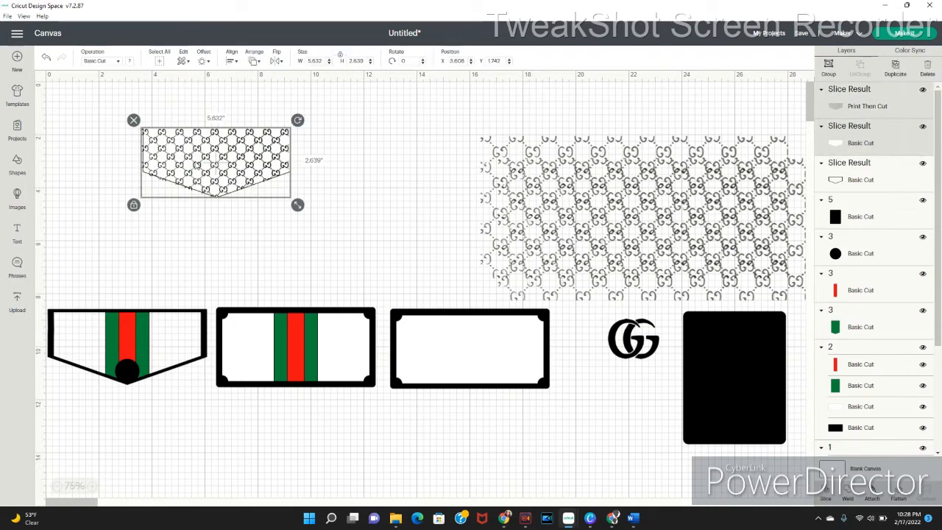
pyautogui.click(232, 63)
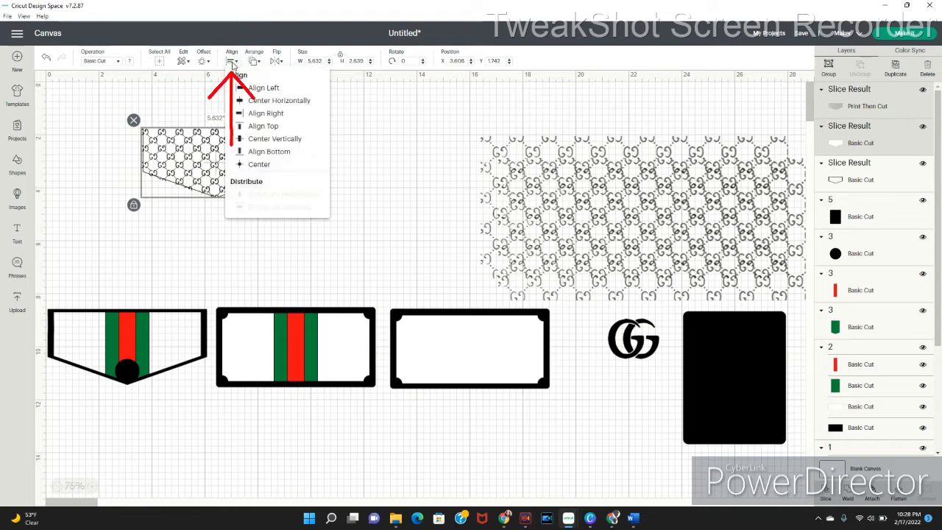
pyautogui.click(270, 165)
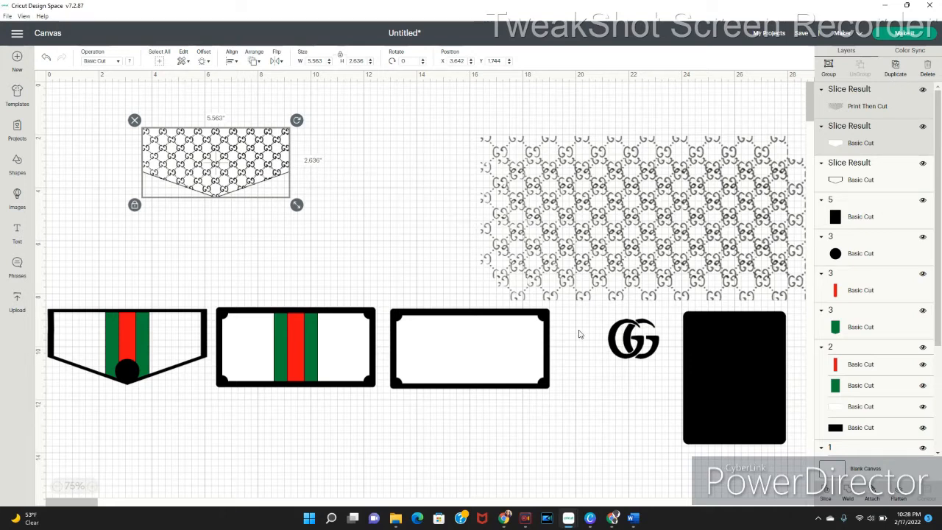
pyautogui.click(870, 499)
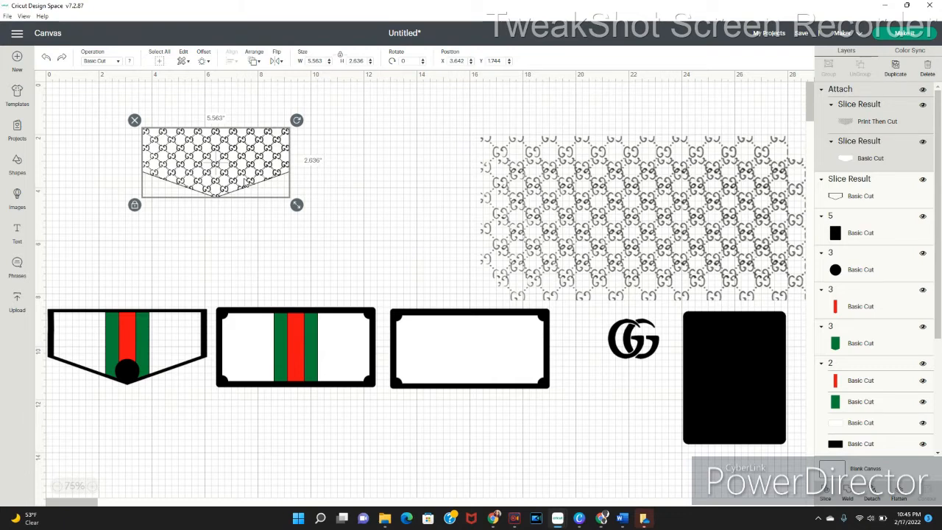
pyautogui.click(218, 228)
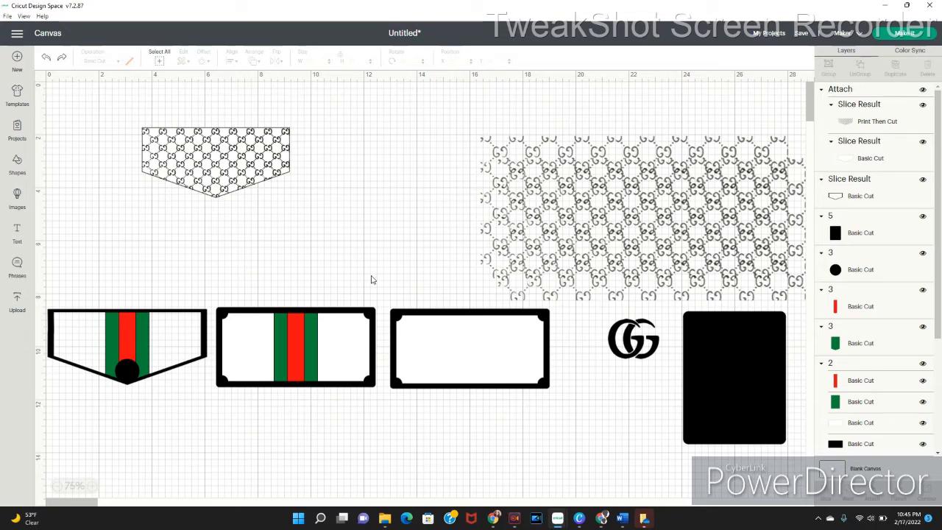
# - Weld the black flap frame and the black circle at its tip into one piece
pyautogui.click(904, 195)
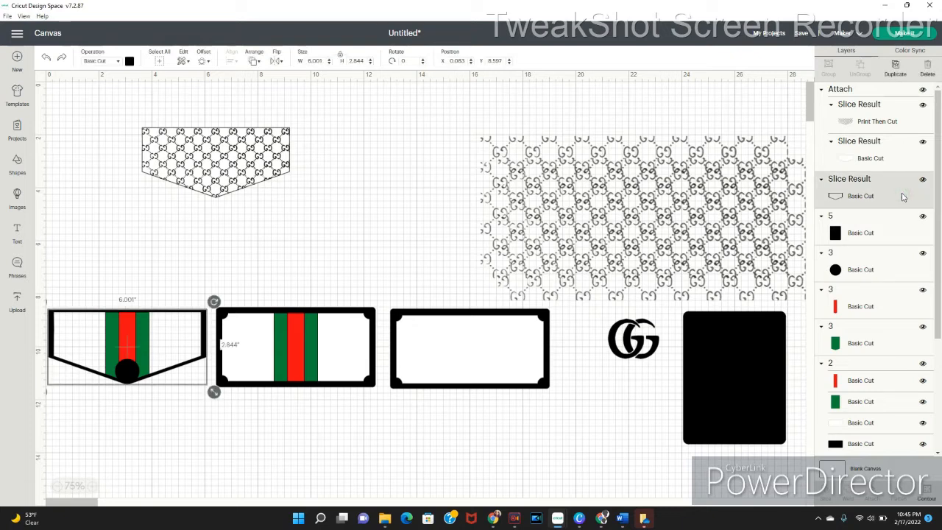
pyautogui.click(888, 270)
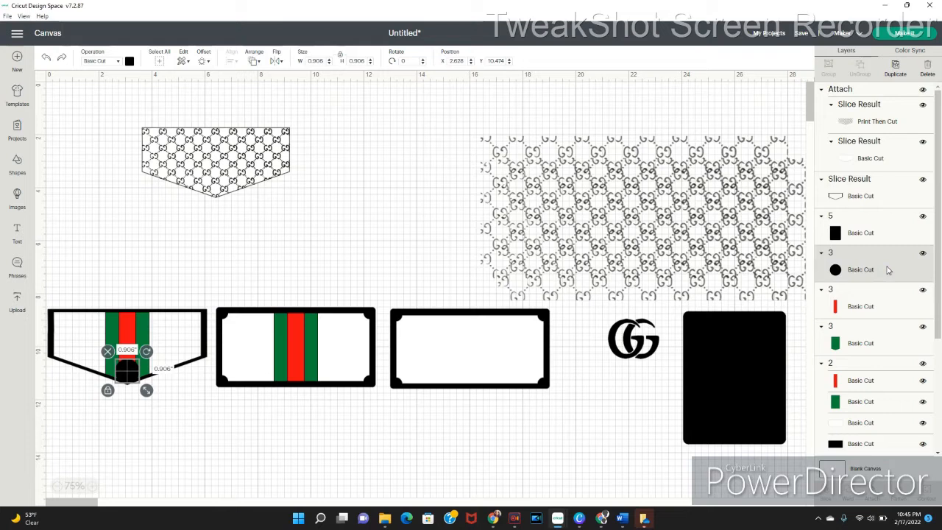
pyautogui.click(884, 201)
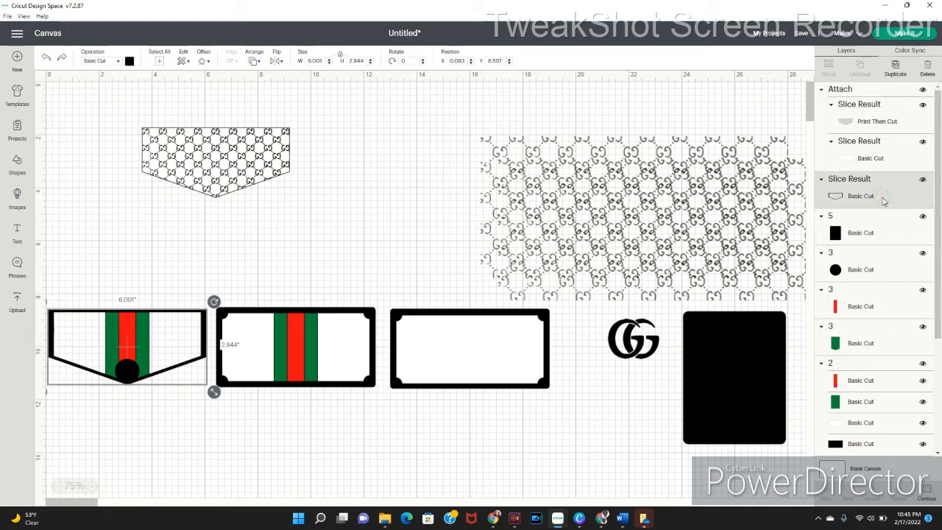
pyautogui.click(876, 272)
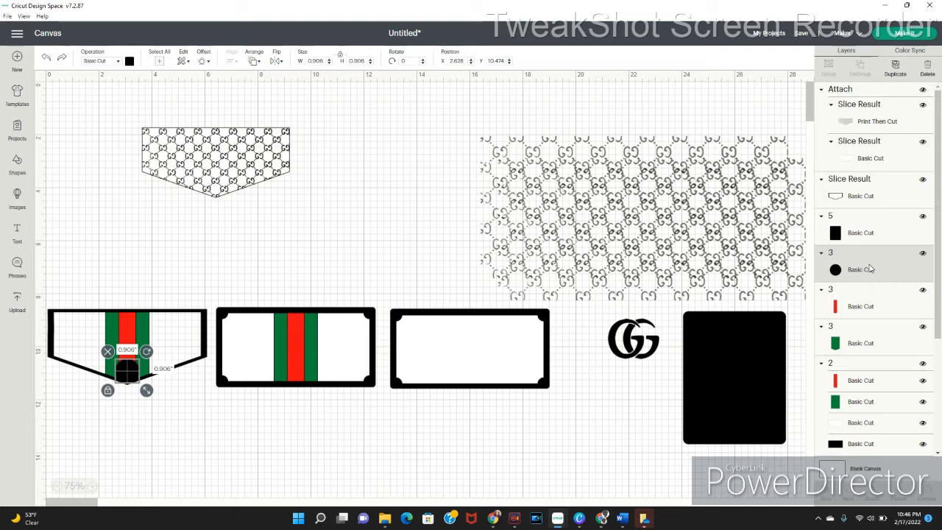
pyautogui.click(877, 200)
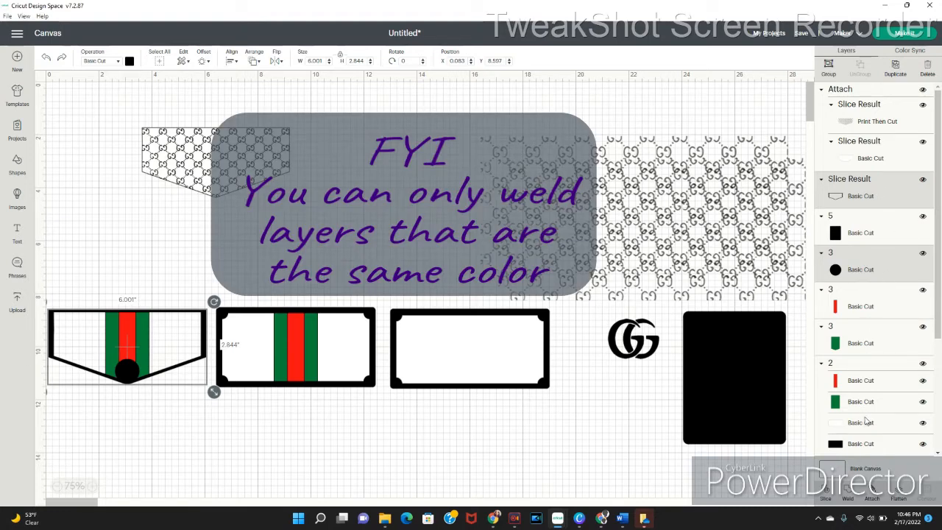
pyautogui.click(849, 498)
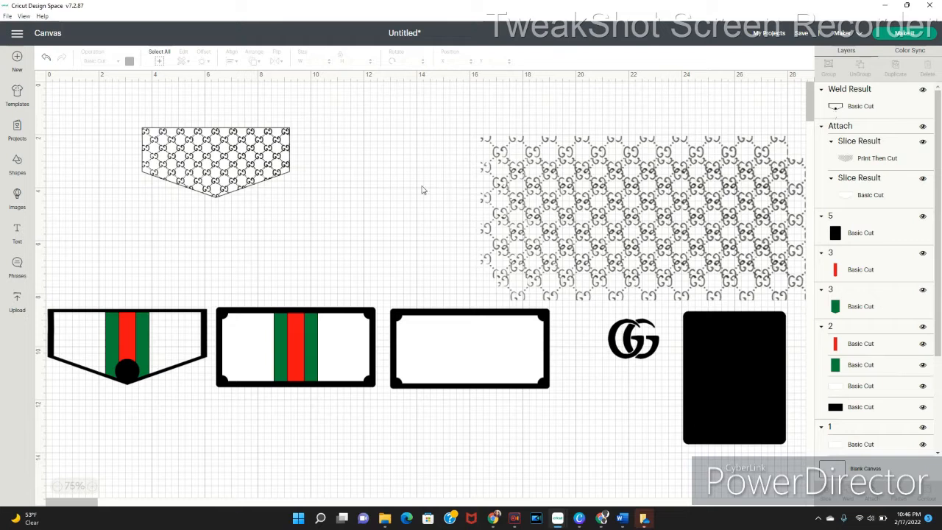
# - Move the attached logo-pattern flap into the black flap frame and send it to the back behind the stripes
pyautogui.click(251, 169)
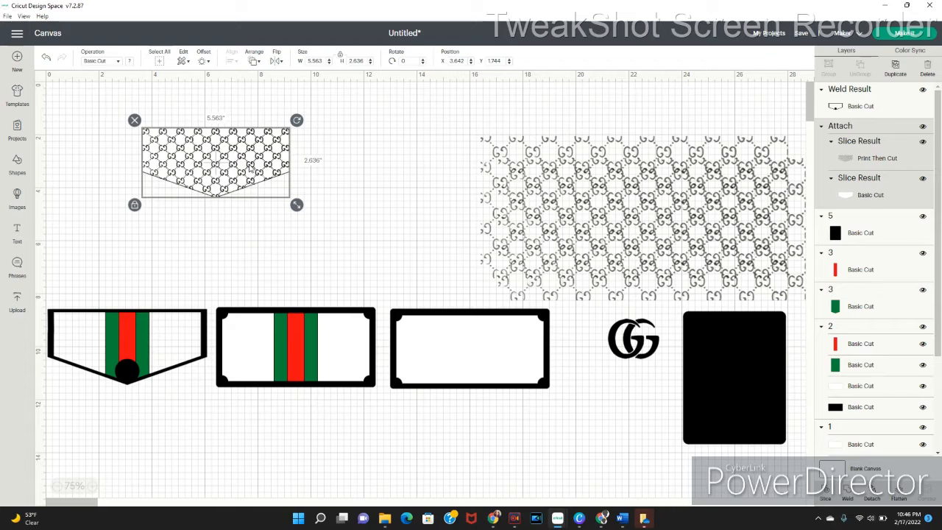
pyautogui.moveTo(250, 169); pyautogui.dragTo(159, 348)
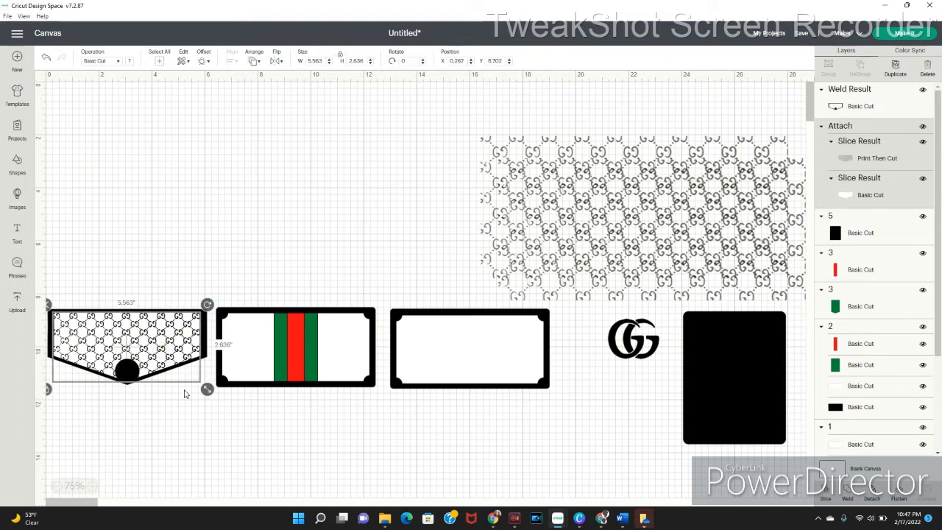
pyautogui.click(253, 62)
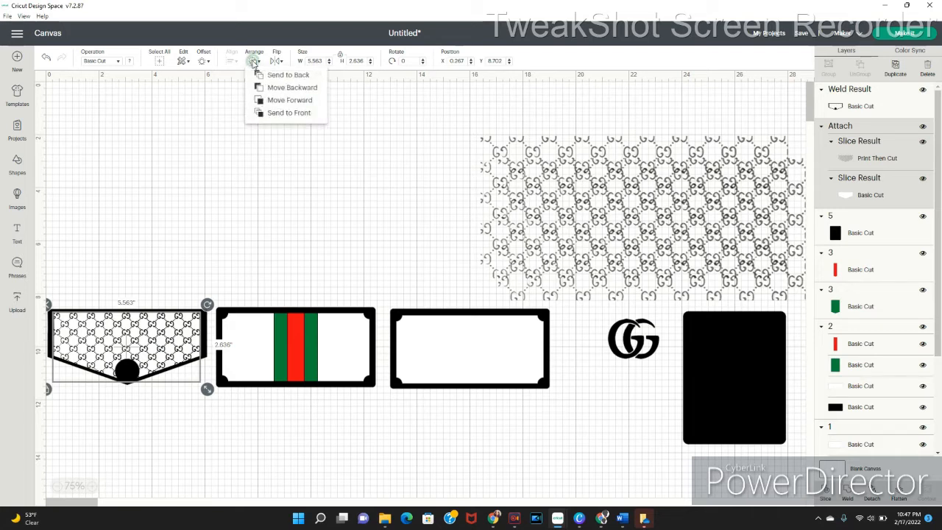
pyautogui.click(284, 75)
# - Move the black GG logo to the empty area above the flap and colour it light yellow
pyautogui.click(642, 352)
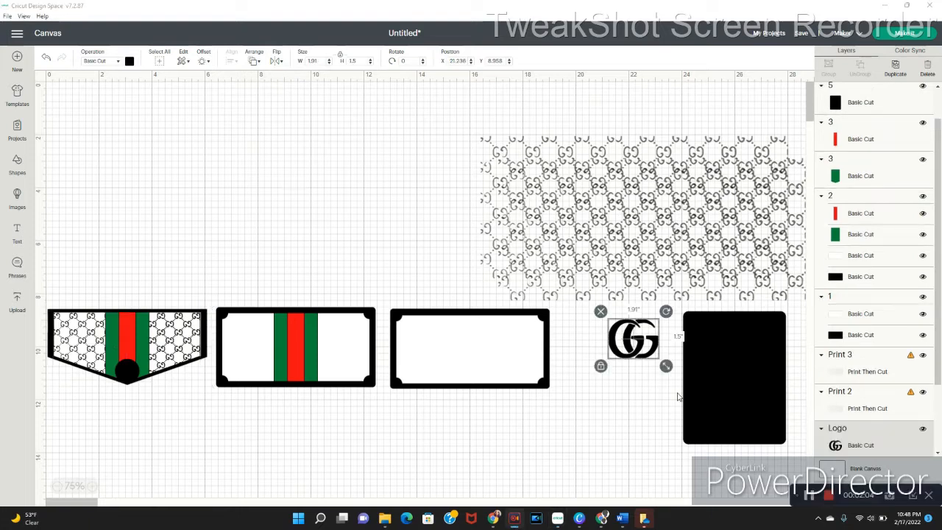
pyautogui.moveTo(641, 351); pyautogui.dragTo(185, 169)
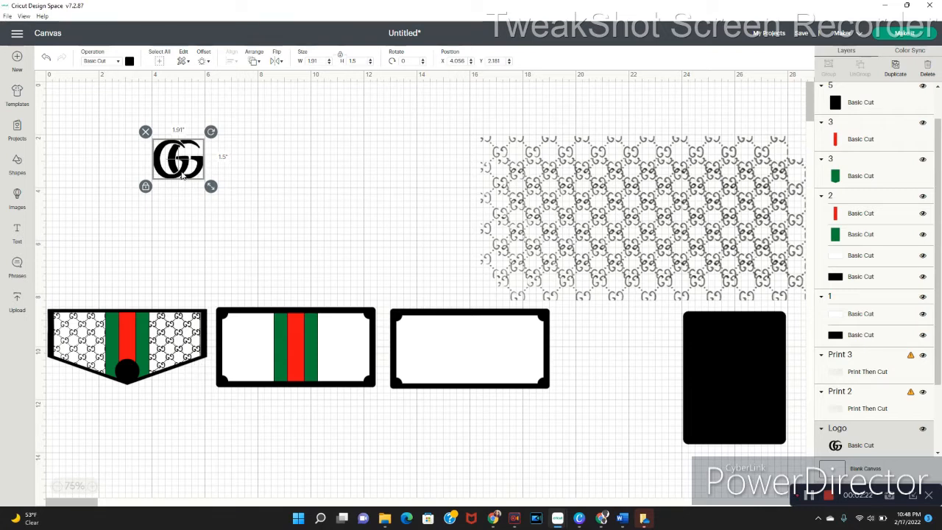
pyautogui.click(129, 61)
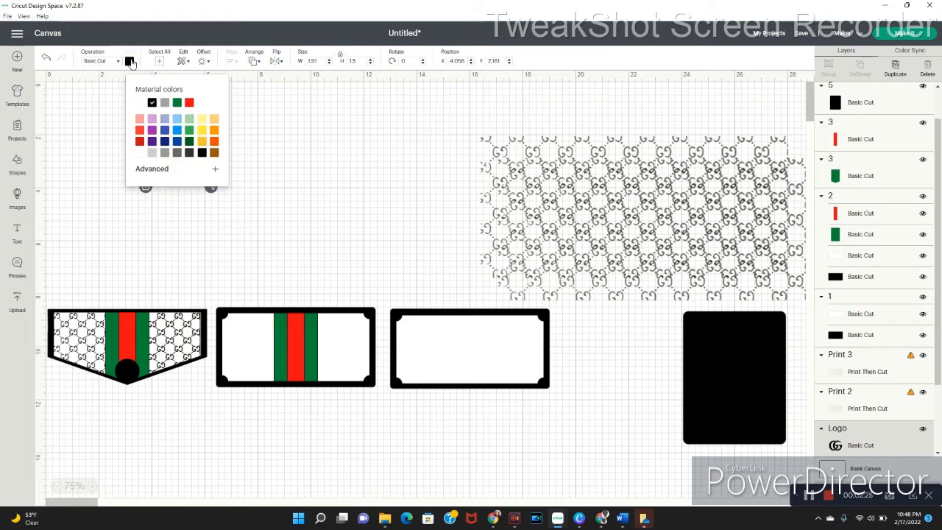
pyautogui.click(202, 120)
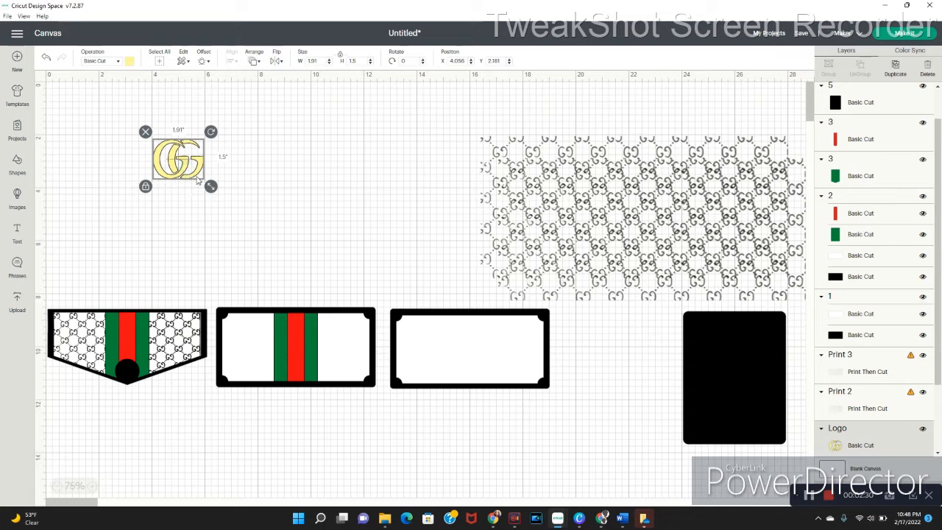
# - Shrink the yellow GG logo to about 0.85 by 0.67 inches, send it to the front and place it on the flap's black circle
pyautogui.moveTo(211, 187); pyautogui.dragTo(128, 374)
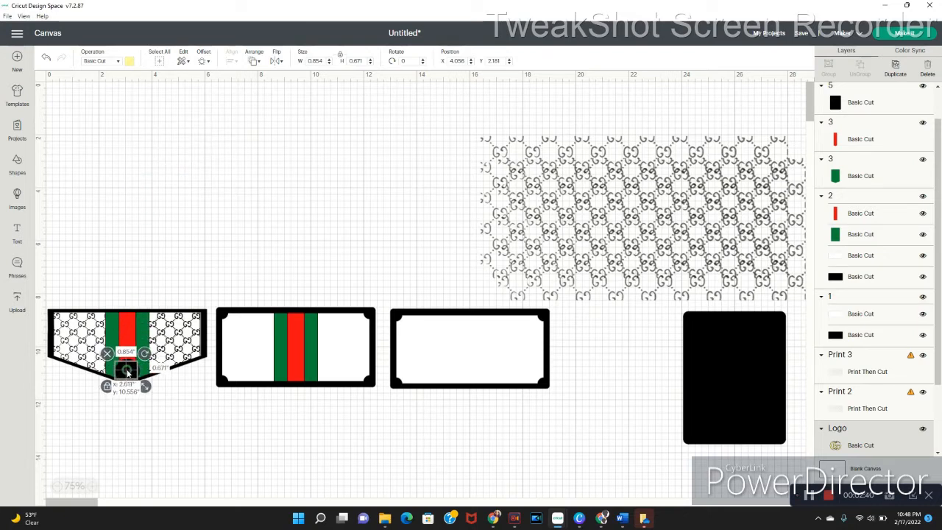
pyautogui.moveTo(127, 374); pyautogui.dragTo(129, 400)
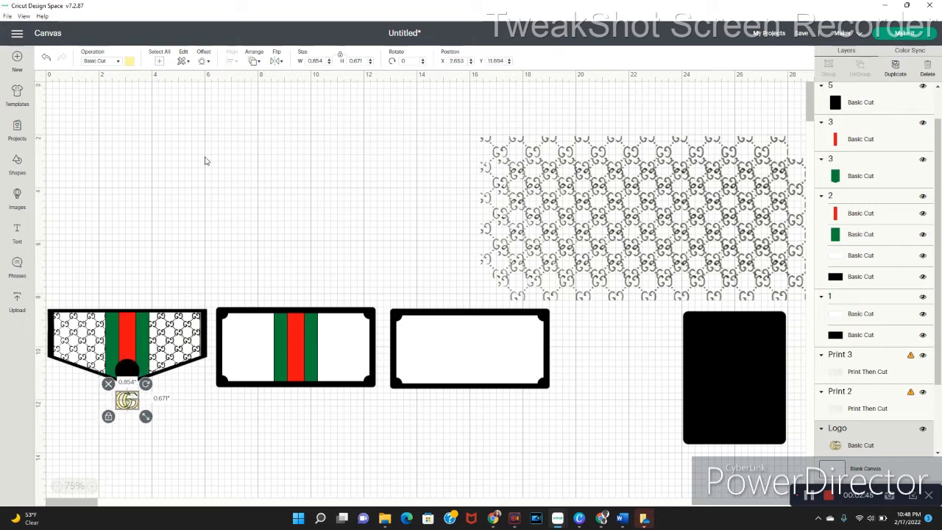
pyautogui.click(256, 62)
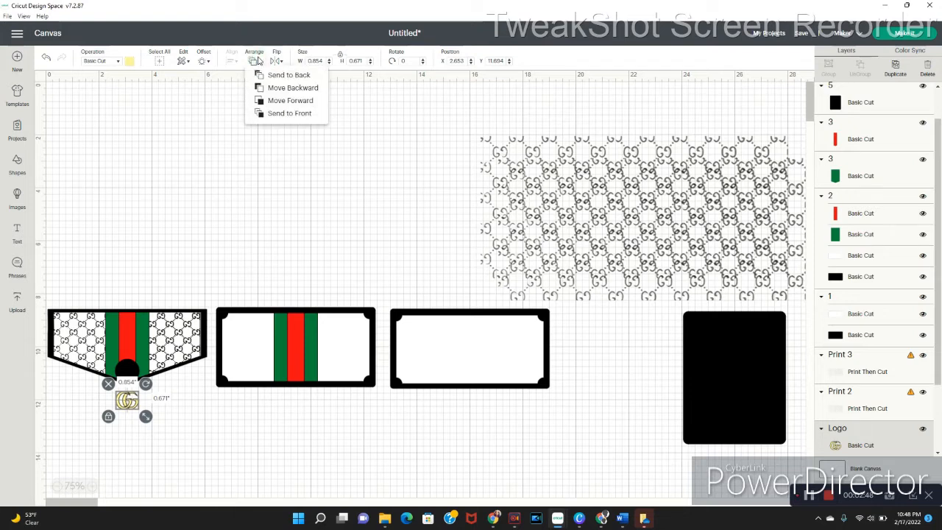
pyautogui.click(284, 114)
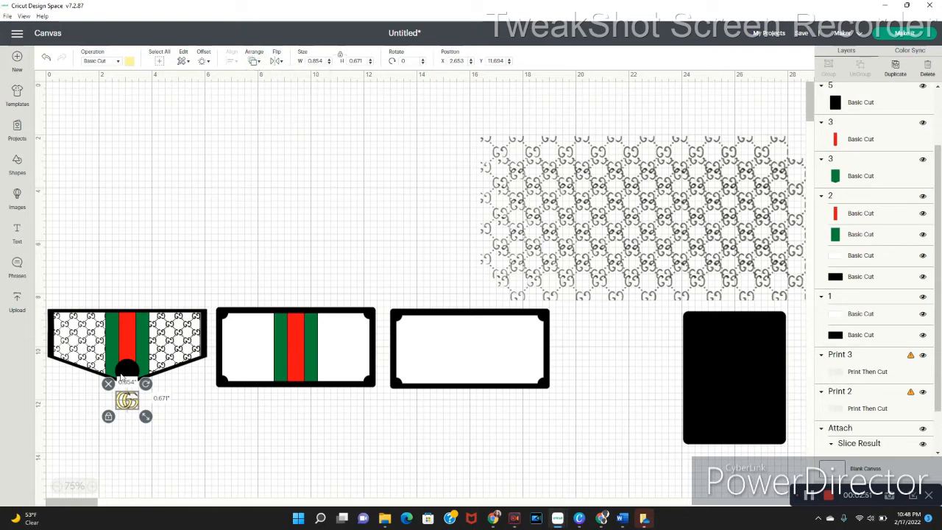
pyautogui.moveTo(133, 402); pyautogui.dragTo(134, 376)
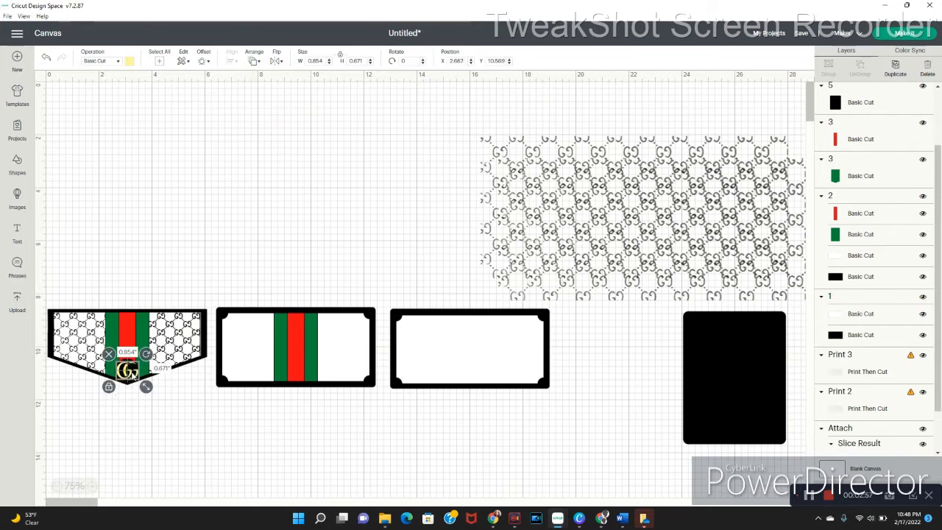
pyautogui.click(163, 428)
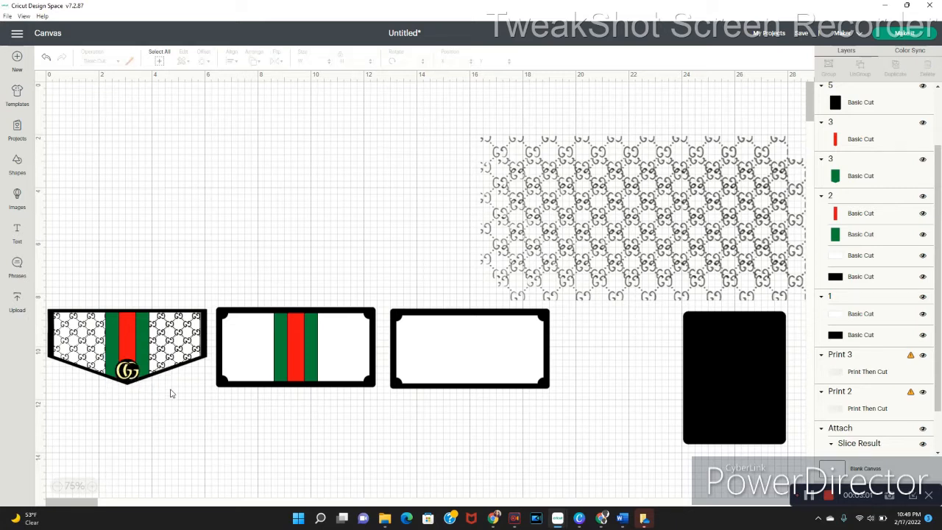
# - Centre all the flap's layers horizontally on each other
pyautogui.moveTo(170, 389); pyautogui.dragTo(86, 294)
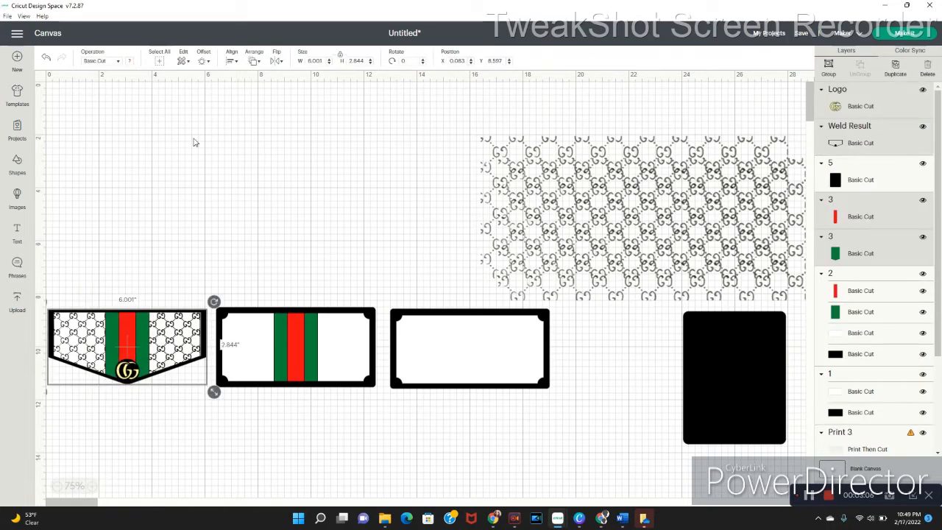
pyautogui.click(234, 62)
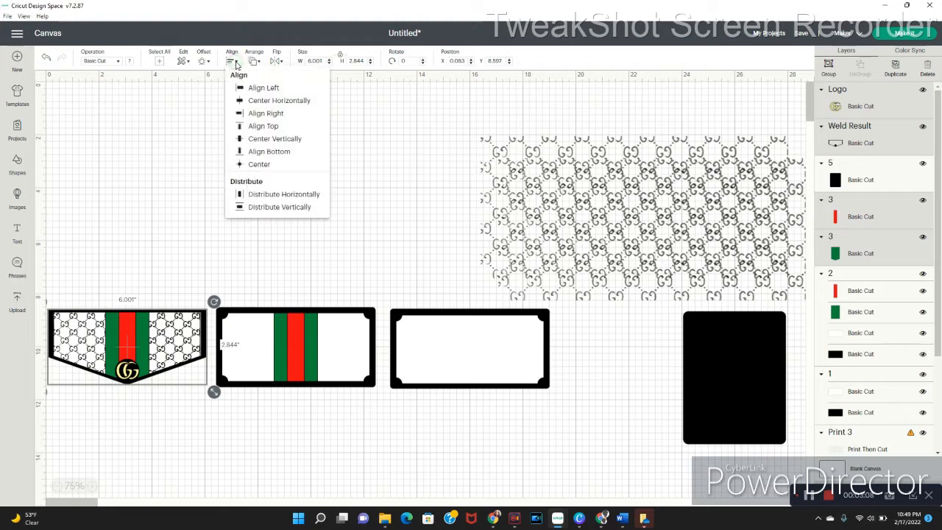
pyautogui.click(258, 101)
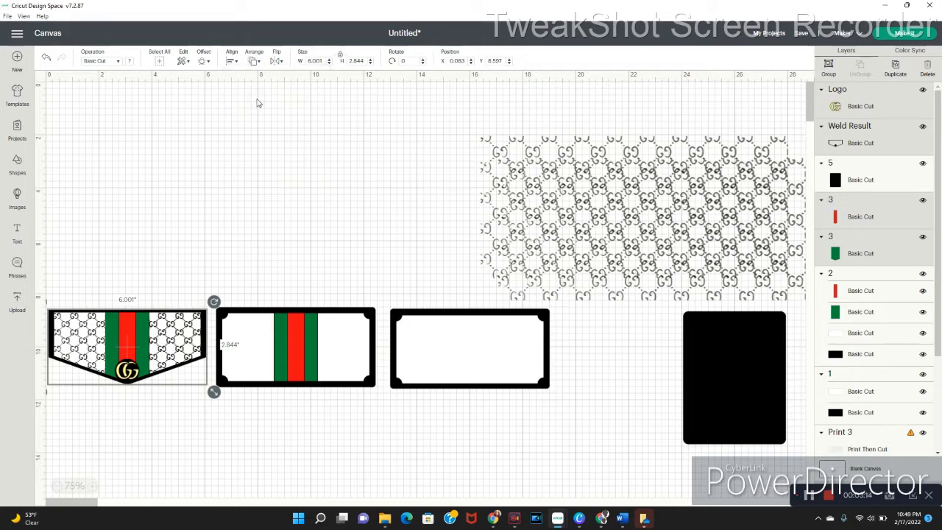
# - Try to align all the flap's layers with Center, and undo that alignment
pyautogui.click(234, 61)
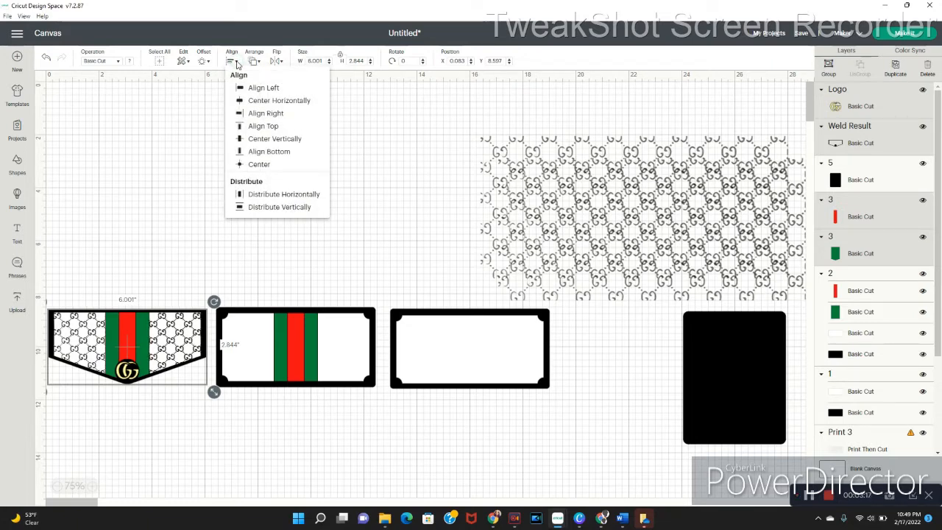
pyautogui.click(287, 168)
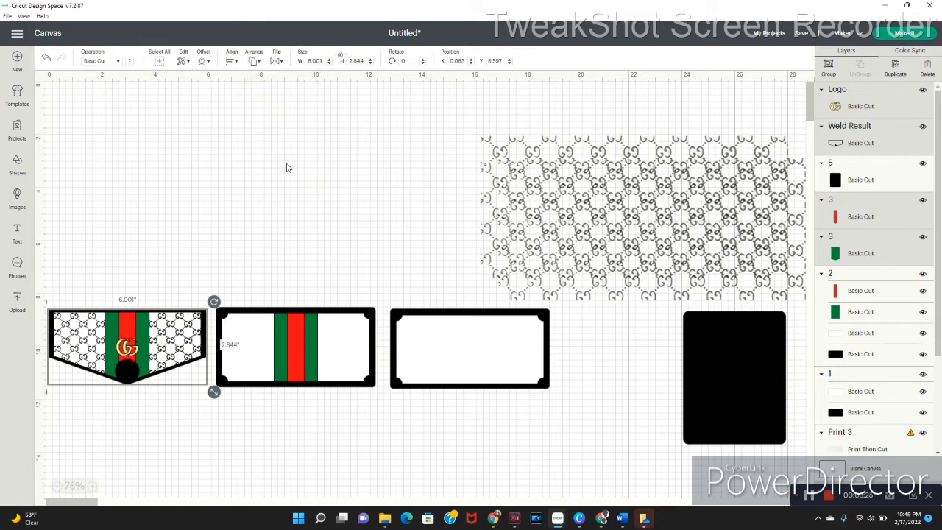
pyautogui.click(49, 62)
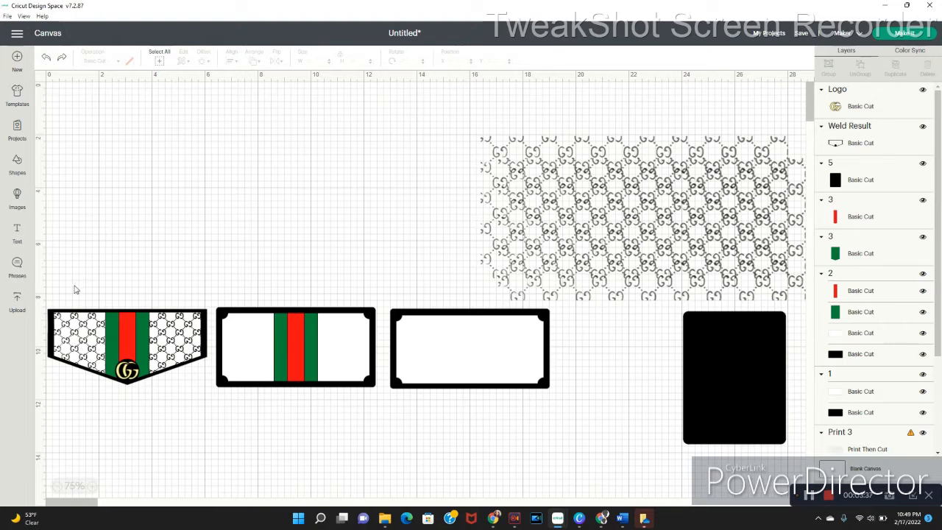
# - Group the flap's layers and ungroup them again
pyautogui.moveTo(68, 288); pyautogui.dragTo(182, 396)
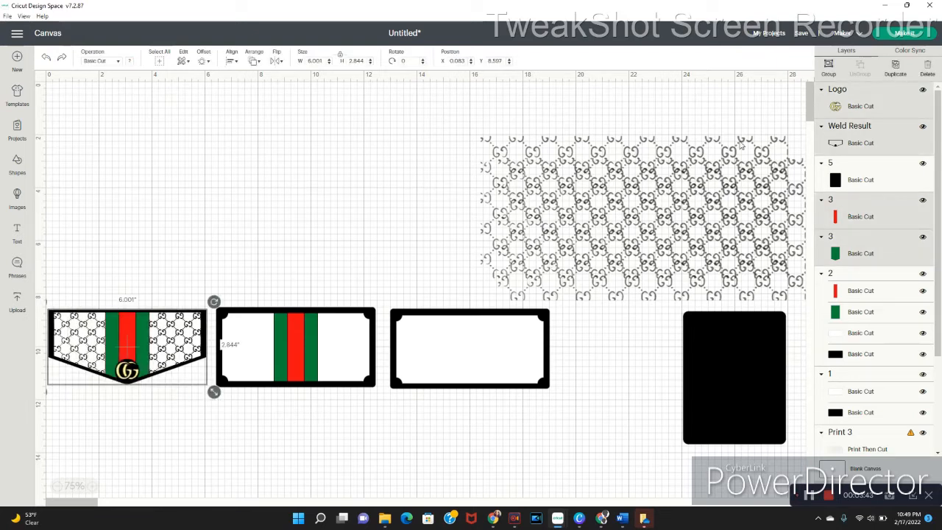
pyautogui.click(830, 67)
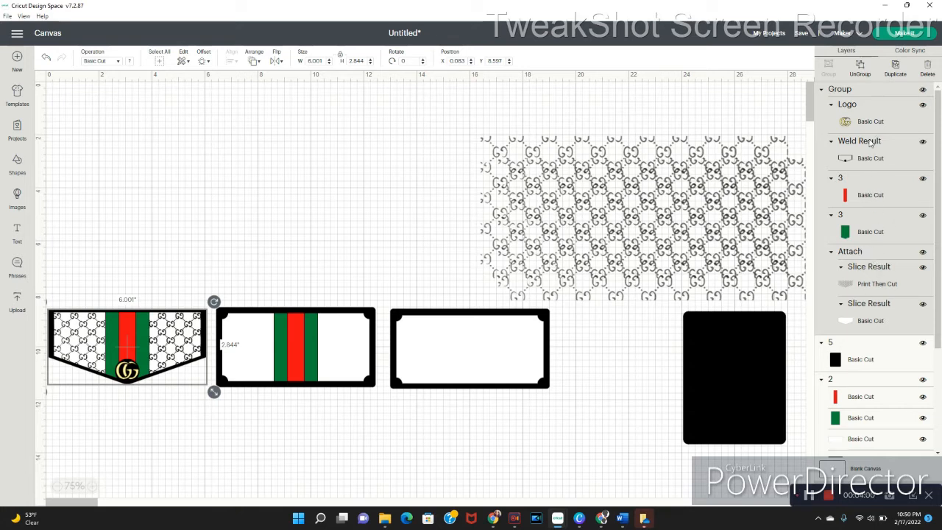
pyautogui.click(861, 71)
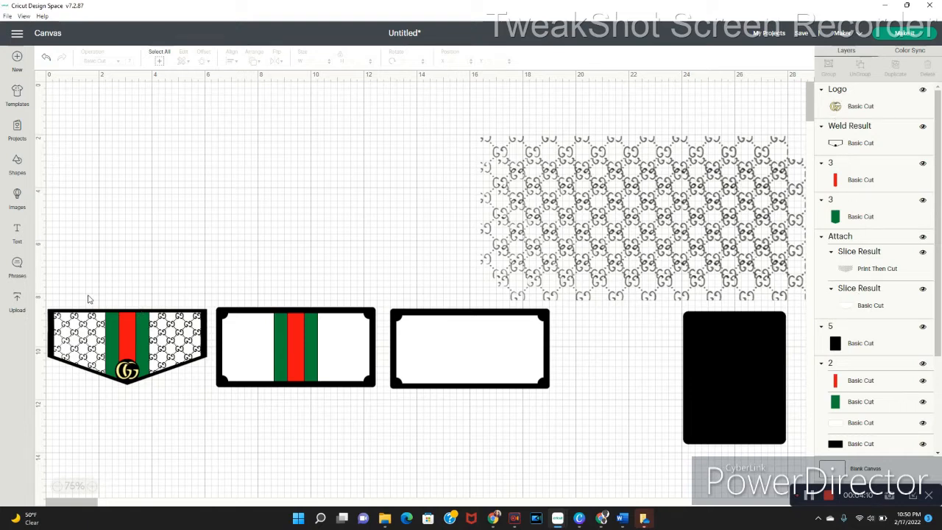
# - Group all the flap's layers, and collapse and expand the group in the layer list
pyautogui.moveTo(84, 287); pyautogui.dragTo(177, 412)
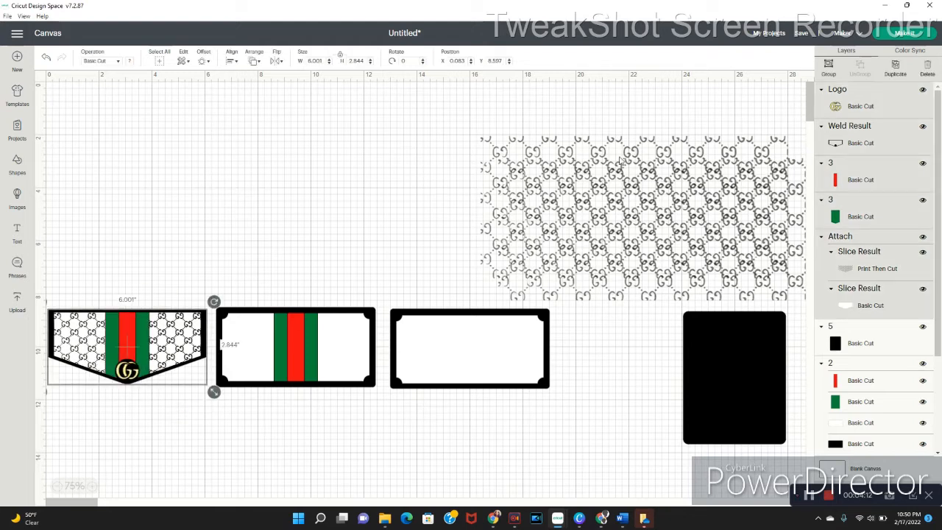
pyautogui.click(827, 68)
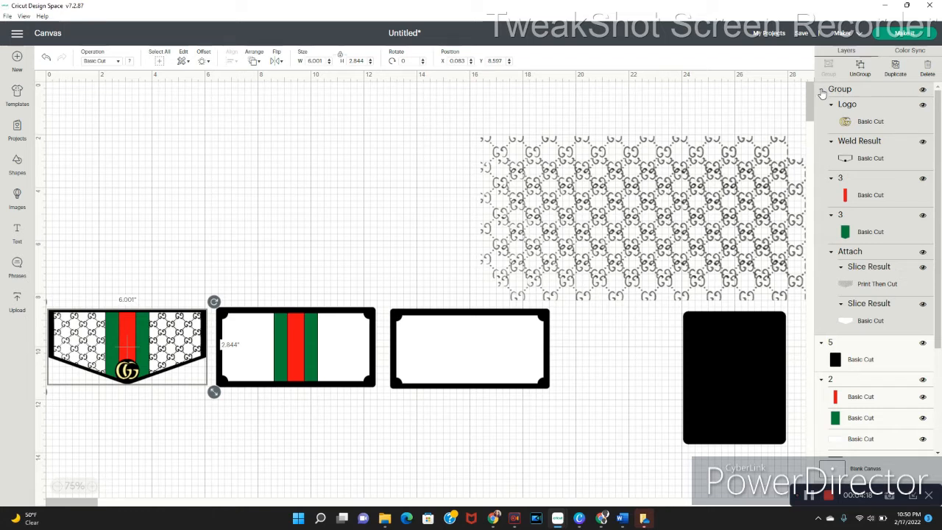
pyautogui.click(823, 90)
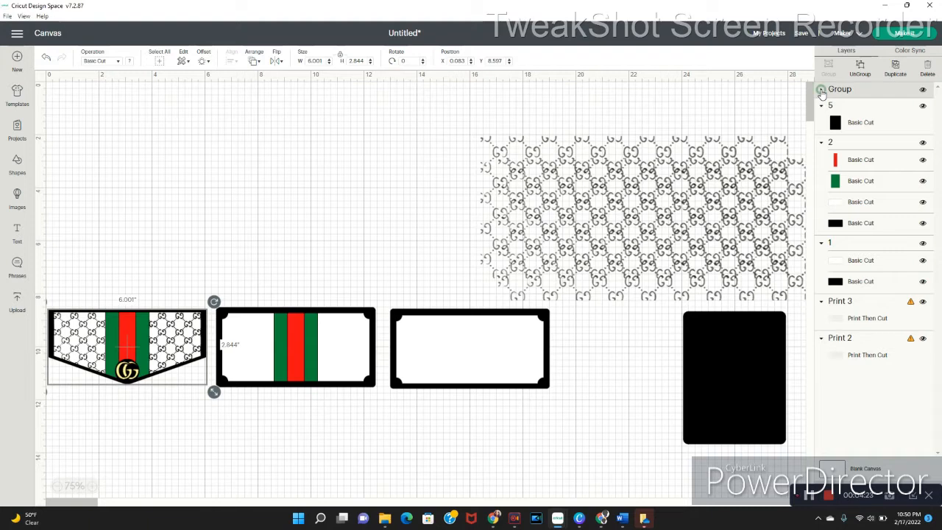
pyautogui.click(821, 90)
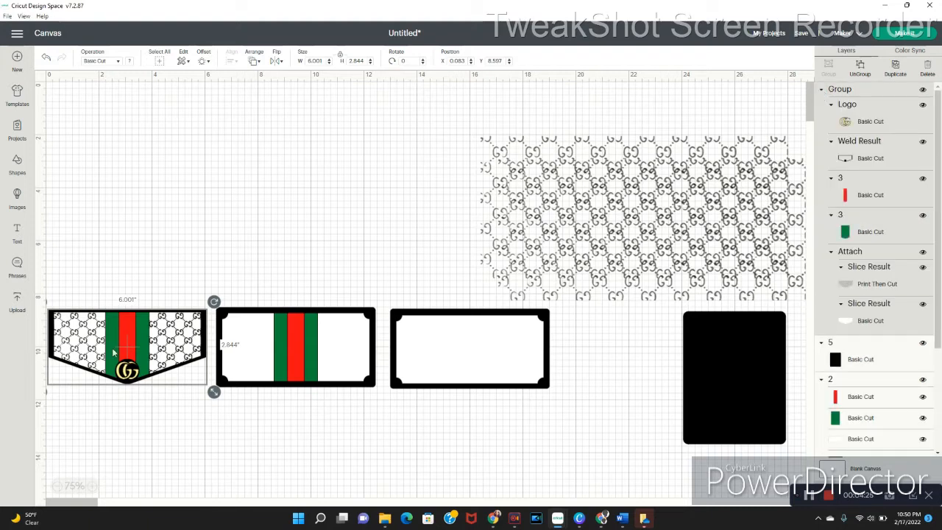
# - Test moving the grouped flap as one unit and resize it to about 5.9 by 2.8 inches beside the striped rectangle
pyautogui.moveTo(121, 347); pyautogui.dragTo(156, 160)
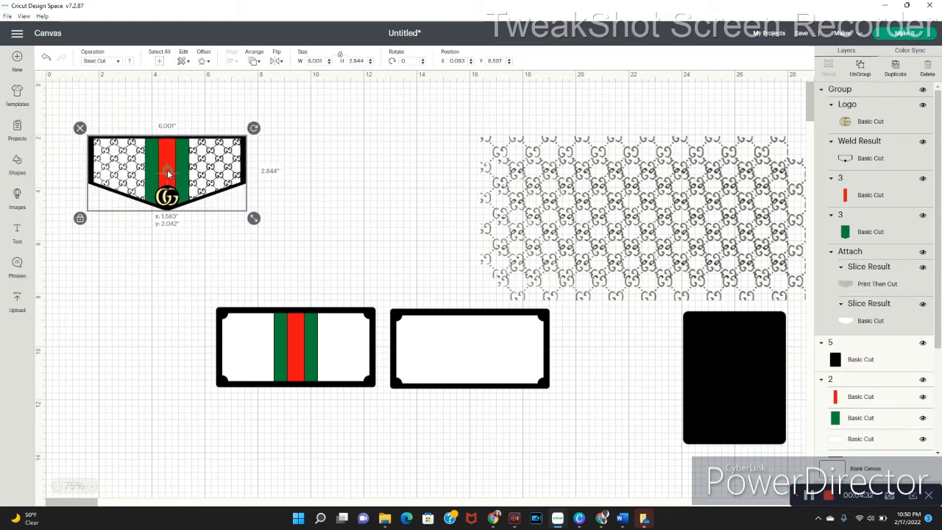
pyautogui.moveTo(253, 219)
pyautogui.mouseDown()
pyautogui.moveTo(295, 268)
pyautogui.moveTo(228, 217)
pyautogui.moveTo(254, 221)
pyautogui.mouseUp()
pyautogui.moveTo(209, 155); pyautogui.dragTo(166, 324)
pyautogui.press('Right')
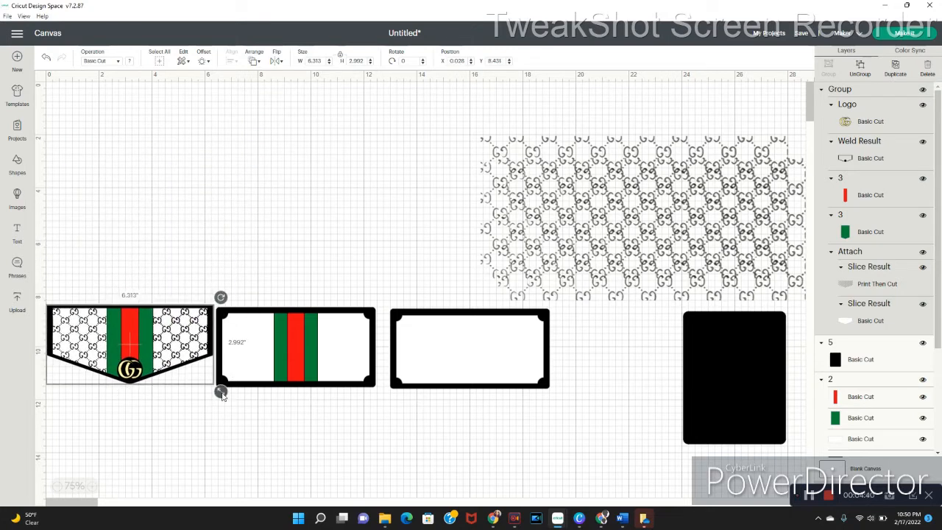
pyautogui.moveTo(222, 394); pyautogui.dragTo(211, 388)
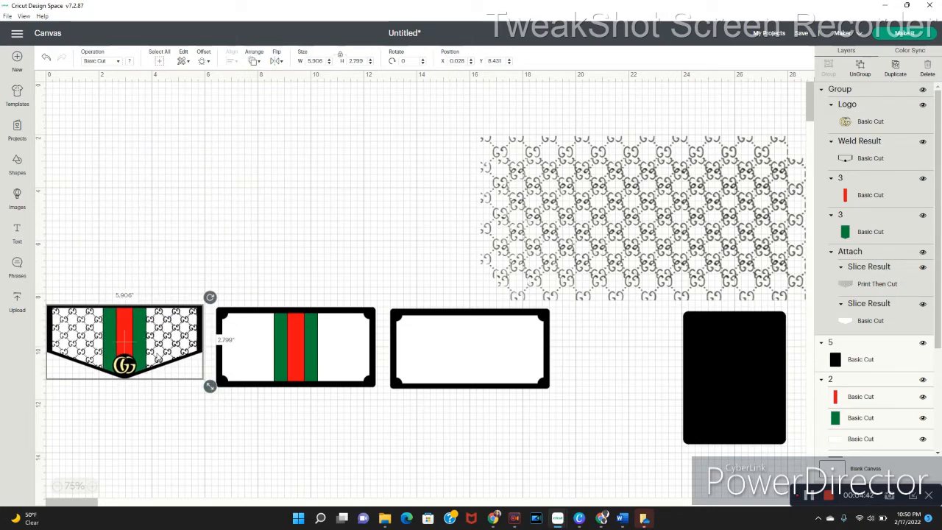
# - Nudge the grouped flap closer to the striped rectangle, and ungroup the striped rectangle's layers
pyautogui.moveTo(147, 340); pyautogui.dragTo(154, 346)
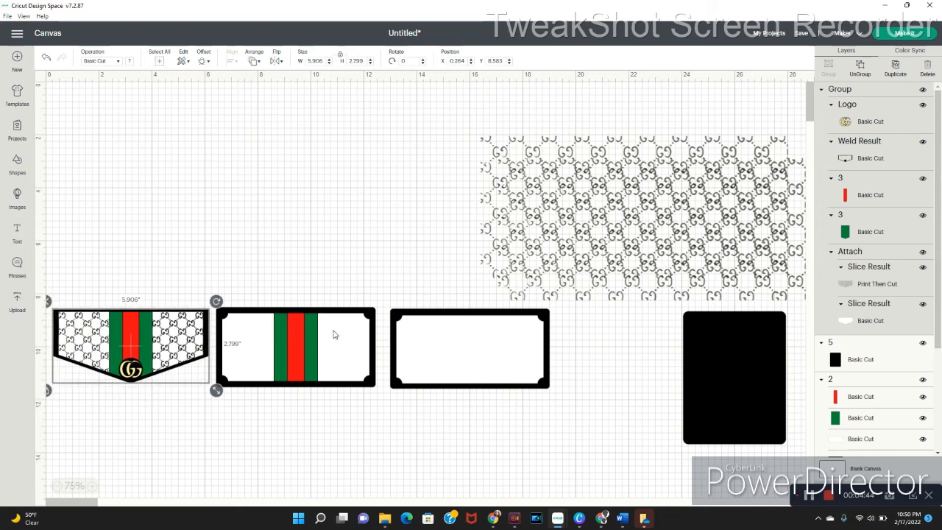
pyautogui.click(341, 340)
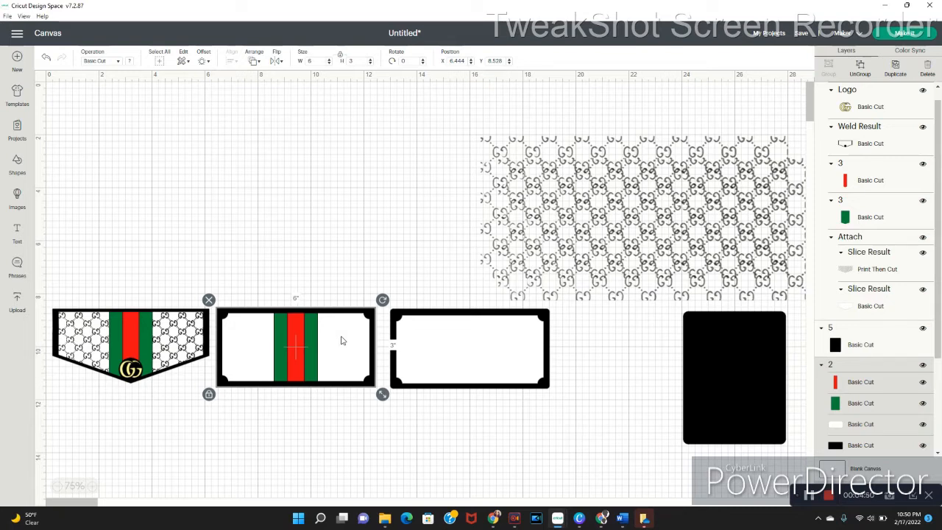
pyautogui.click(862, 70)
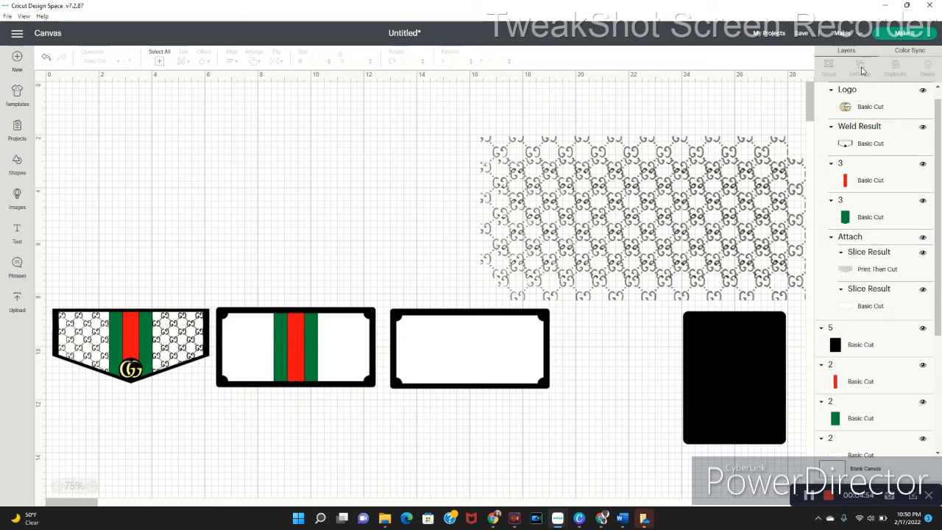
# - Duplicate the striped rectangle's white inner panel and move the copy to the empty canvas area above the rectangles
pyautogui.click(351, 353)
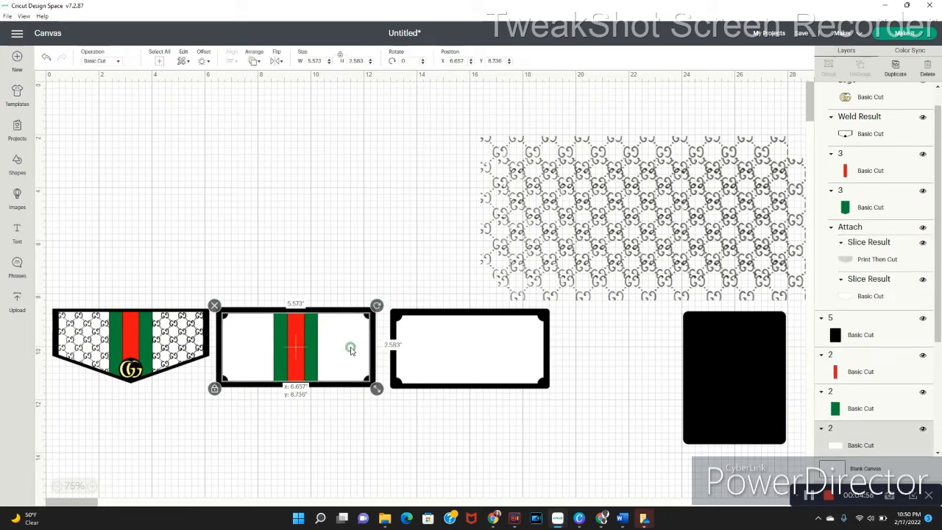
pyautogui.click(896, 68)
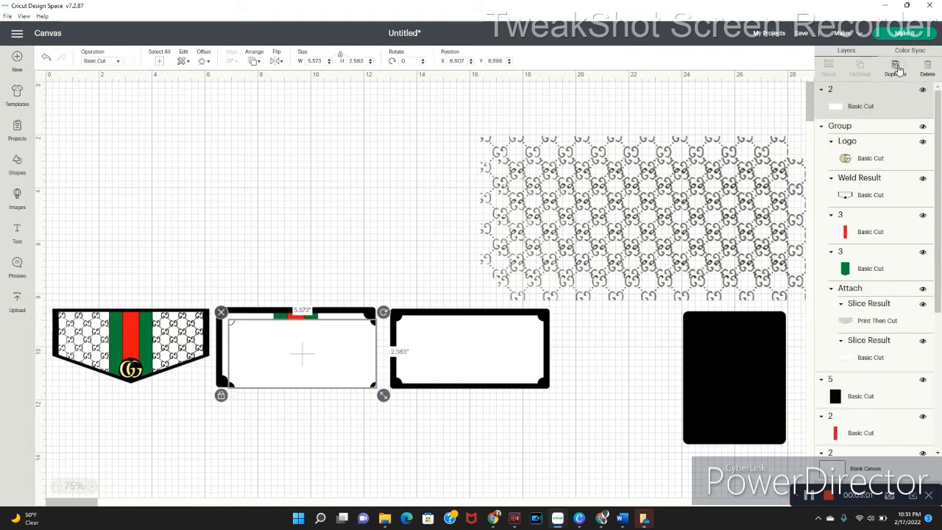
pyautogui.moveTo(357, 362); pyautogui.dragTo(326, 168)
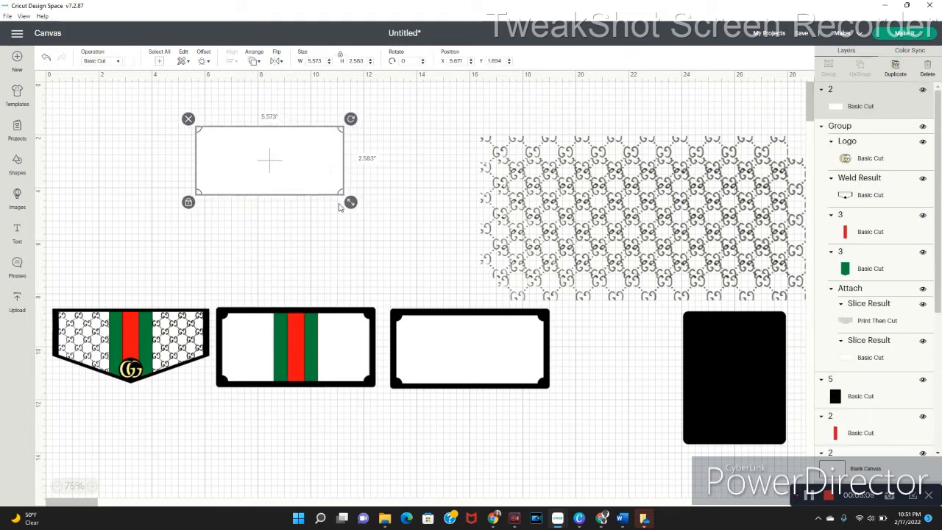
# - Slice the white panel with the black rectangle behind it and delete the black cutout piece from the slice results
pyautogui.moveTo(349, 290); pyautogui.dragTo(374, 337)
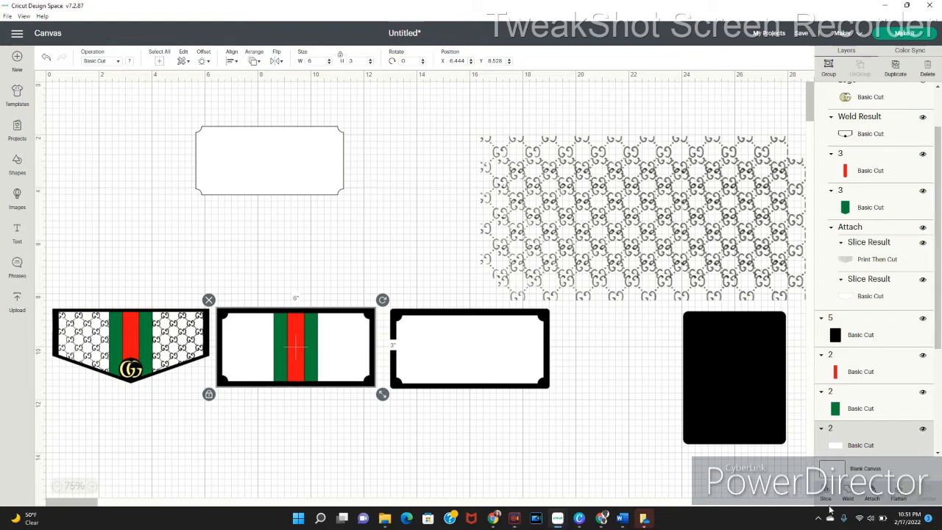
pyautogui.click(825, 497)
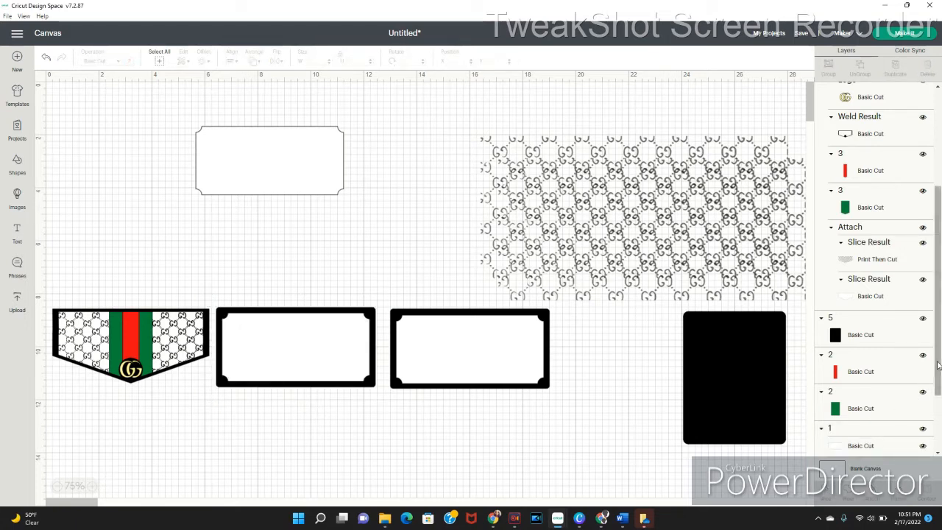
pyautogui.scroll(3, 938, 366)
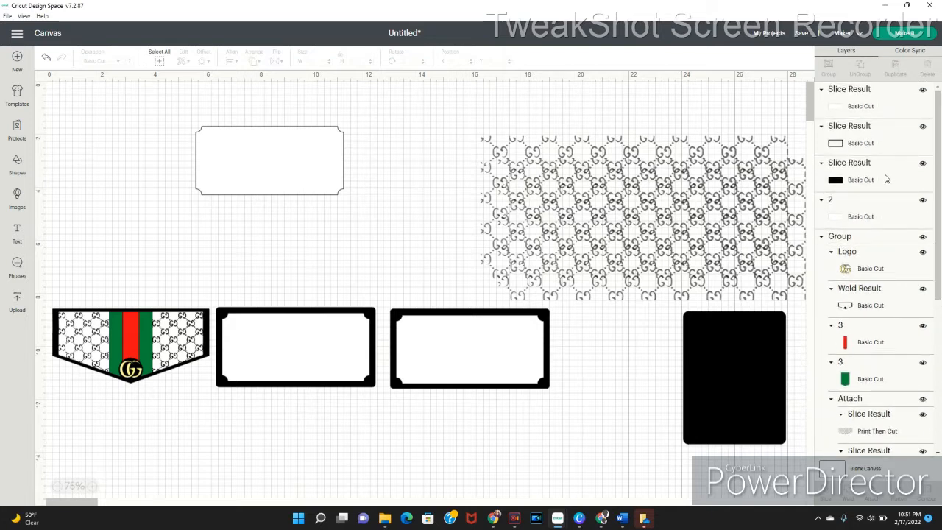
pyautogui.click(886, 179)
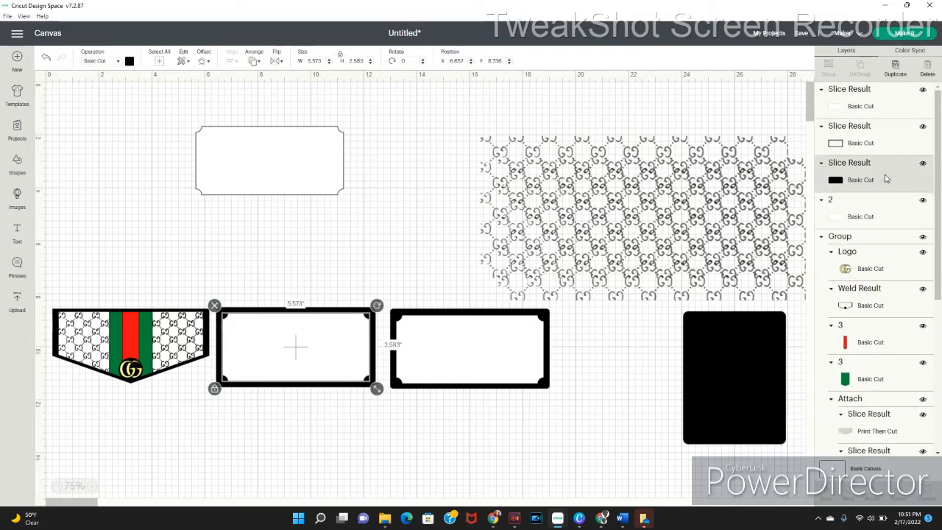
pyautogui.click(927, 74)
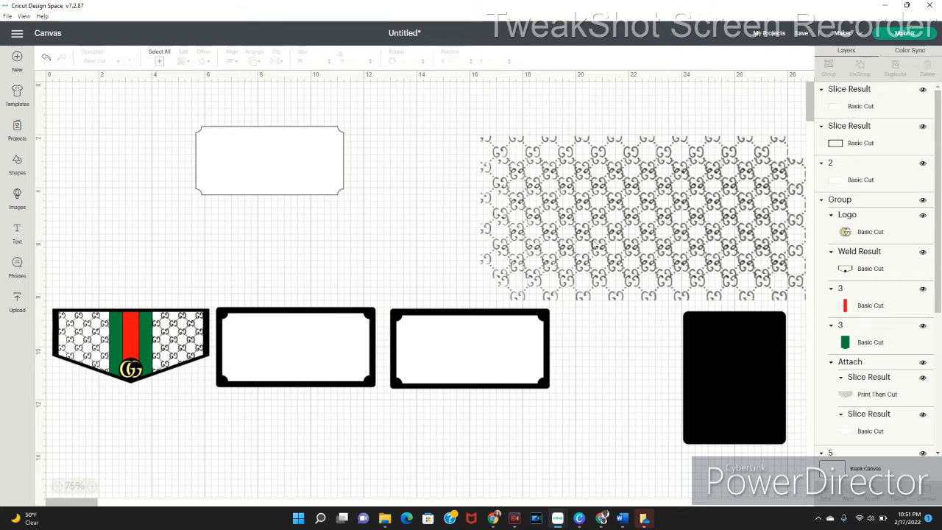
# - Try attaching the sliced white panel to its black frame, and undo the attachment
pyautogui.moveTo(320, 285); pyautogui.dragTo(338, 337)
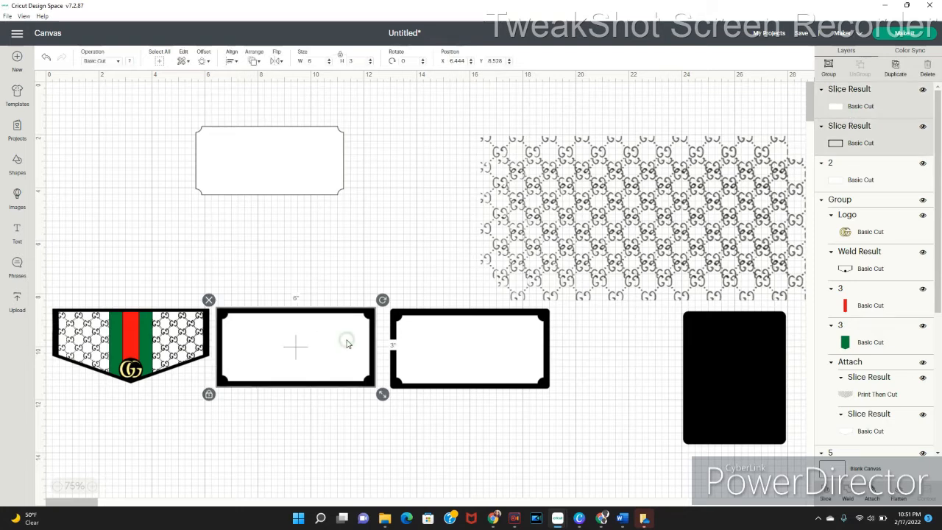
pyautogui.click(873, 496)
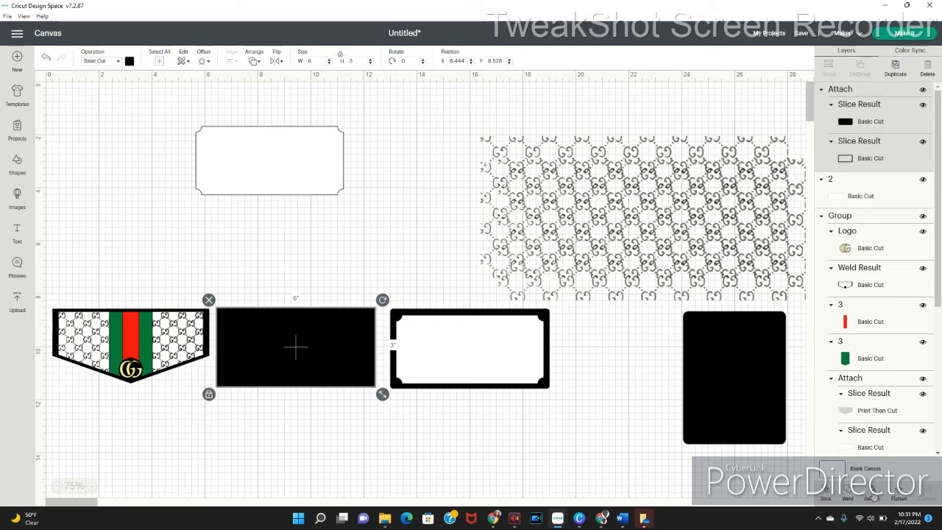
pyautogui.click(46, 59)
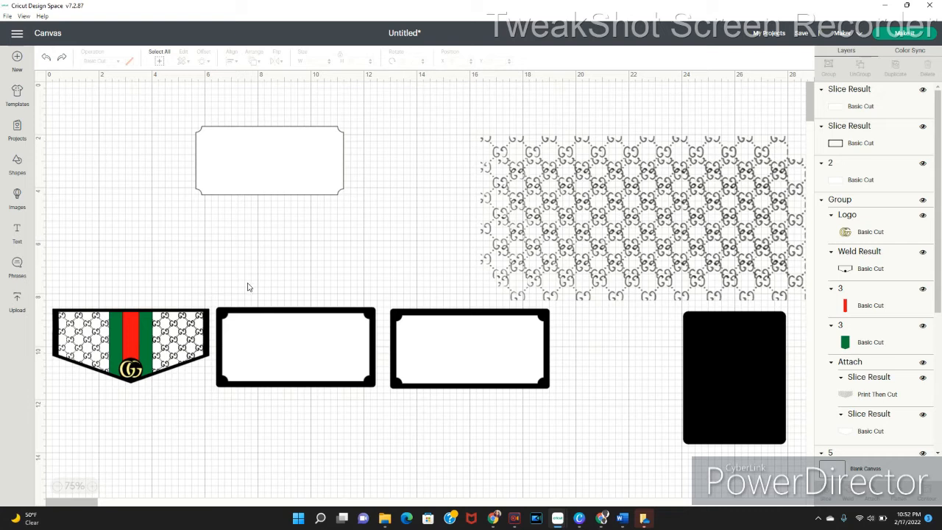
# - Try attaching the white panel, black frame and stripes, detach them, and undo back to the separate layers
pyautogui.click(303, 346)
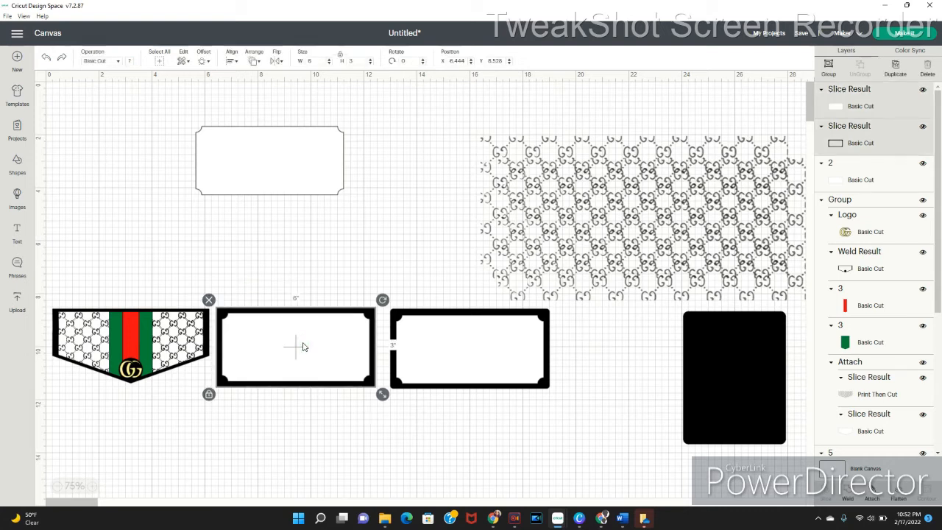
pyautogui.click(873, 494)
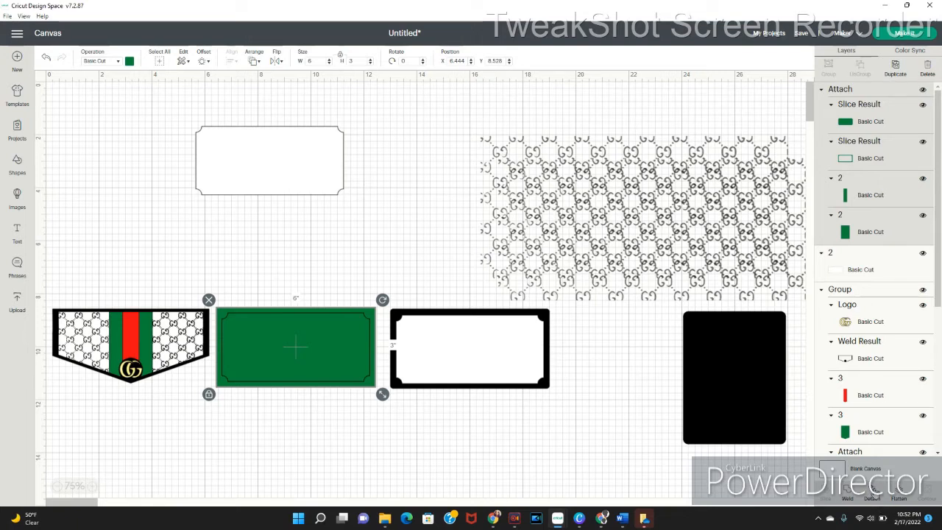
pyautogui.click(874, 488)
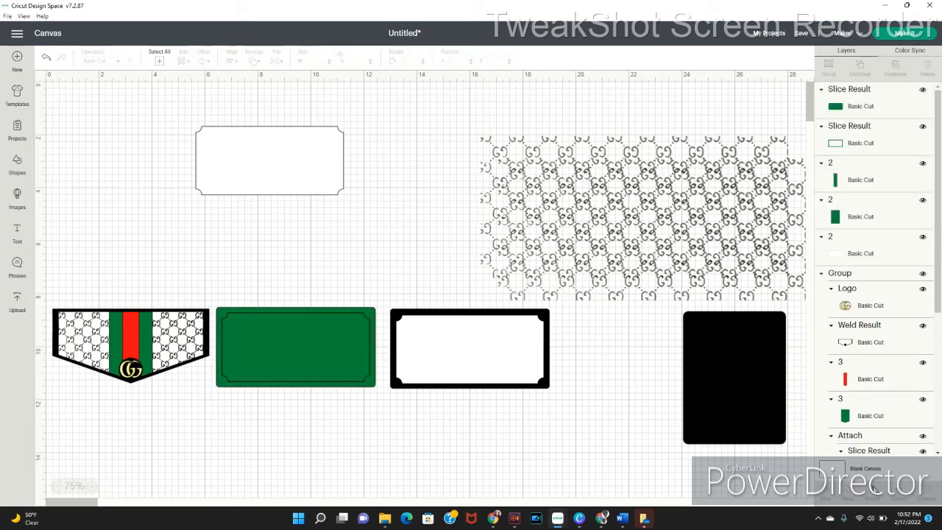
pyautogui.click(46, 59)
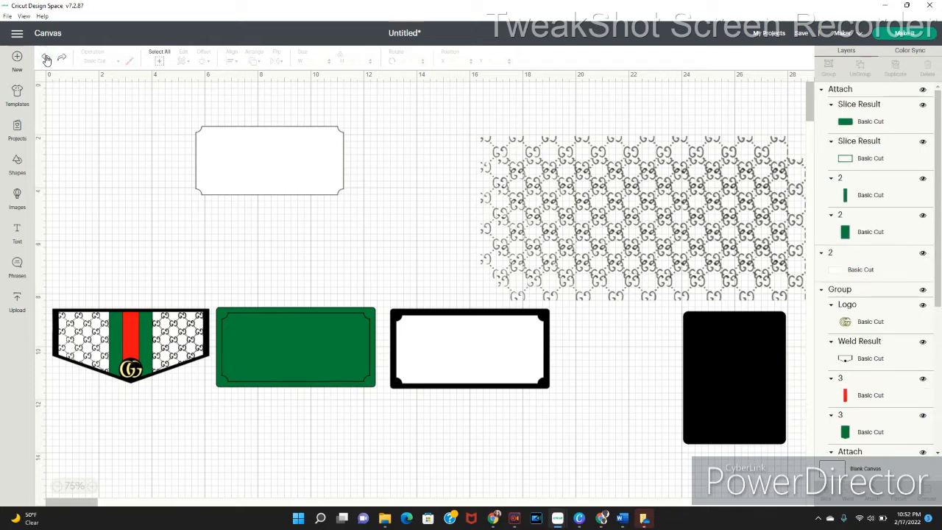
pyautogui.click(46, 58)
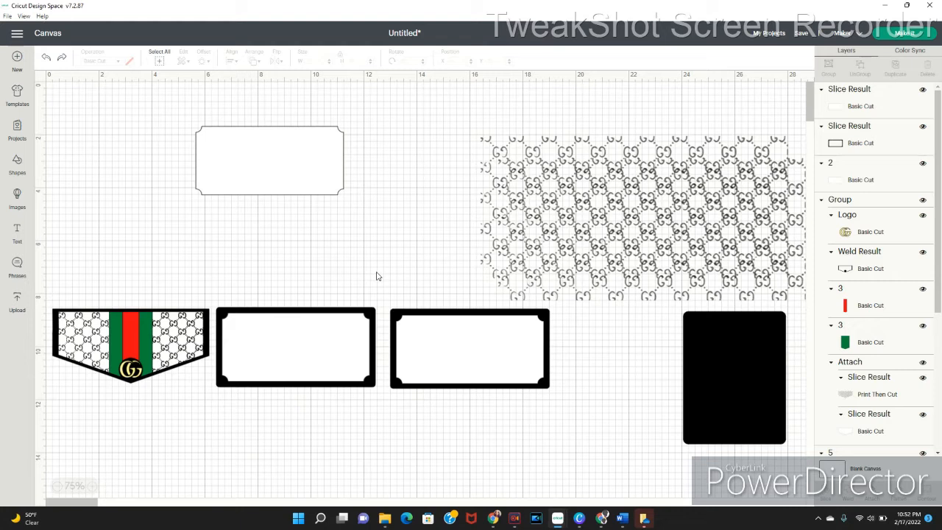
# - Shift the duplicated white panel slightly, place one logo pattern sheet over it, and bring the pattern to the front
pyautogui.click(315, 167)
pyautogui.moveTo(316, 167); pyautogui.dragTo(272, 177)
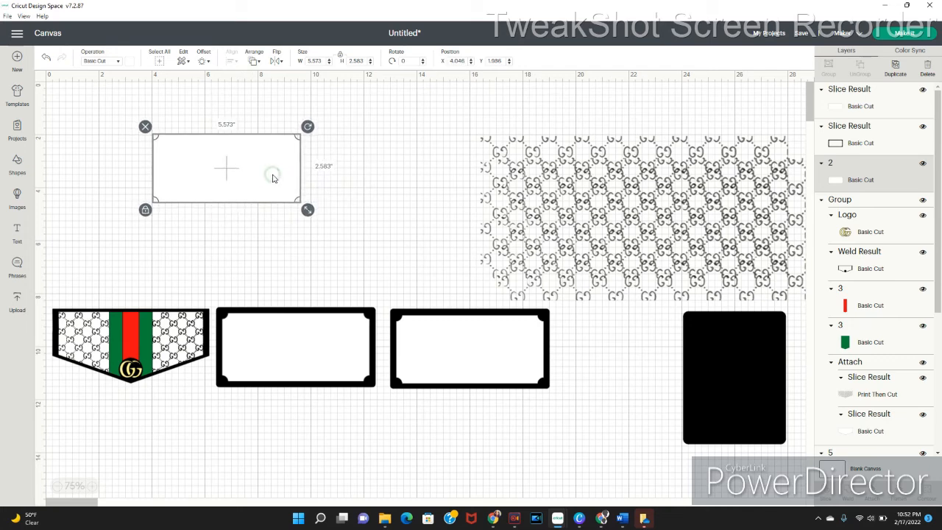
pyautogui.click(659, 148)
pyautogui.moveTo(659, 147); pyautogui.dragTo(259, 120)
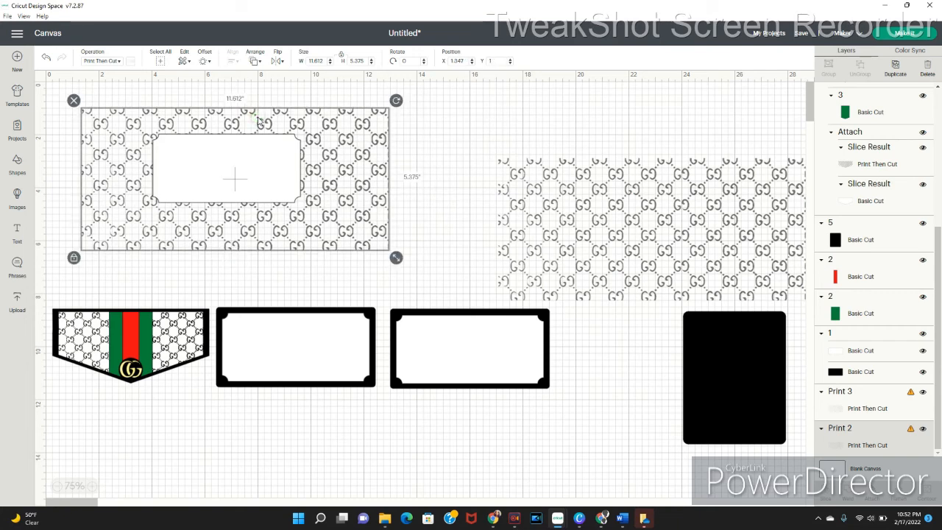
pyautogui.click(255, 62)
pyautogui.click(293, 113)
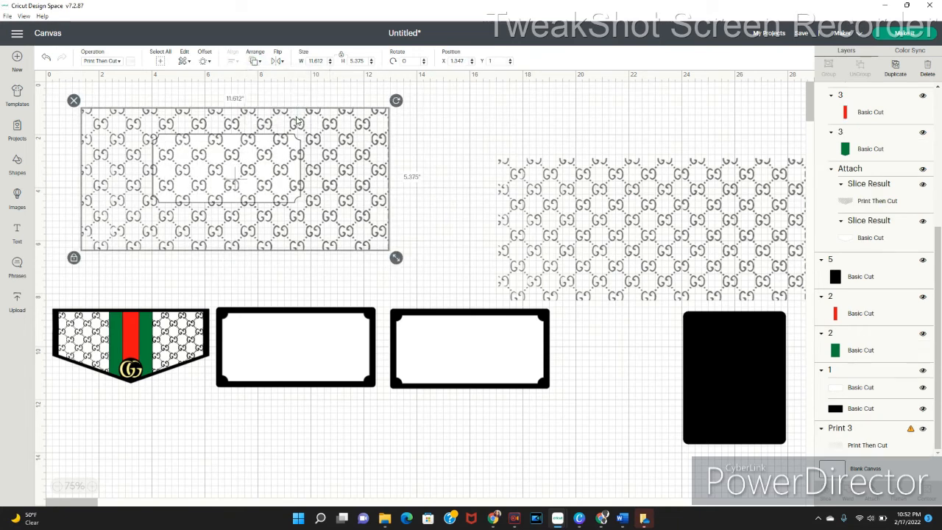
# - Scale the logo pattern to about 6.84 by 3.17 inches and position it to cover the whole white panel
pyautogui.moveTo(396, 257); pyautogui.dragTo(259, 201)
pyautogui.moveTo(138, 148); pyautogui.dragTo(198, 167)
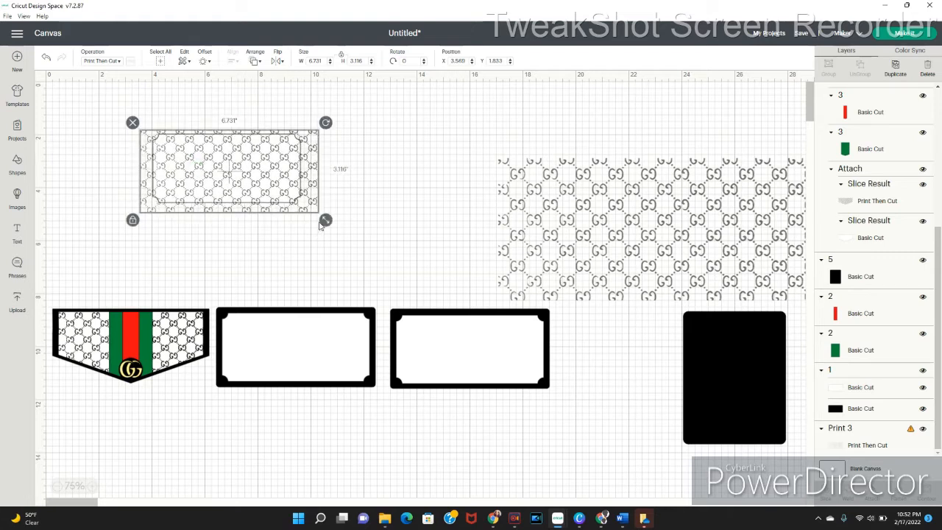
pyautogui.moveTo(327, 222); pyautogui.dragTo(328, 221)
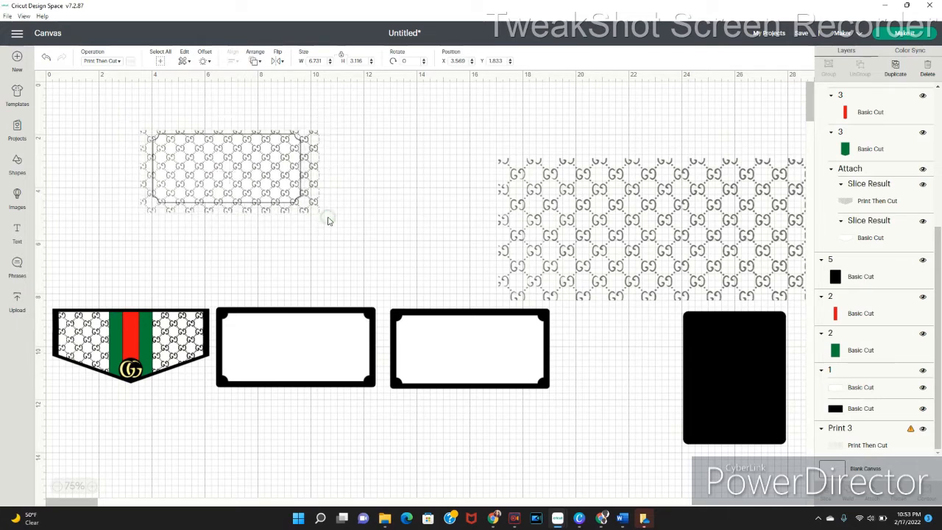
pyautogui.moveTo(278, 188); pyautogui.dragTo(275, 186)
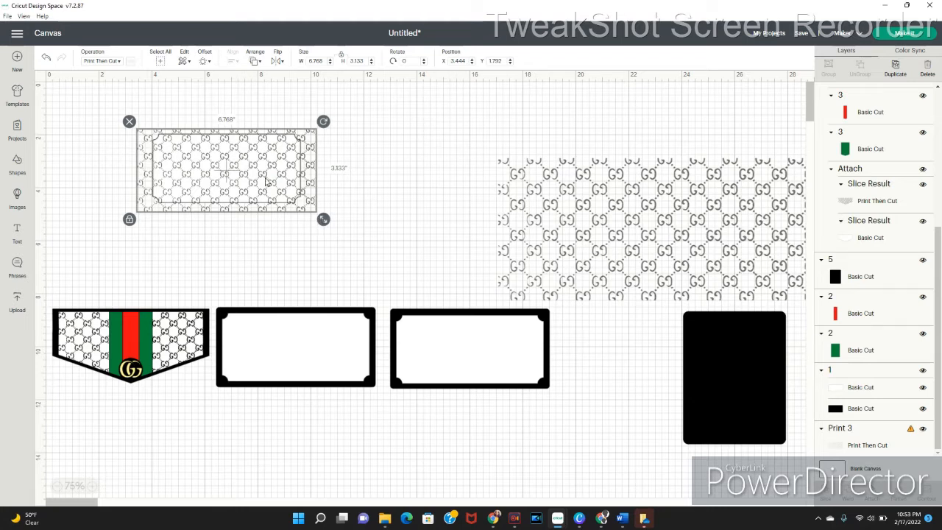
pyautogui.moveTo(267, 182)
pyautogui.mouseDown()
pyautogui.moveTo(267, 171)
pyautogui.moveTo(268, 181)
pyautogui.mouseUp()
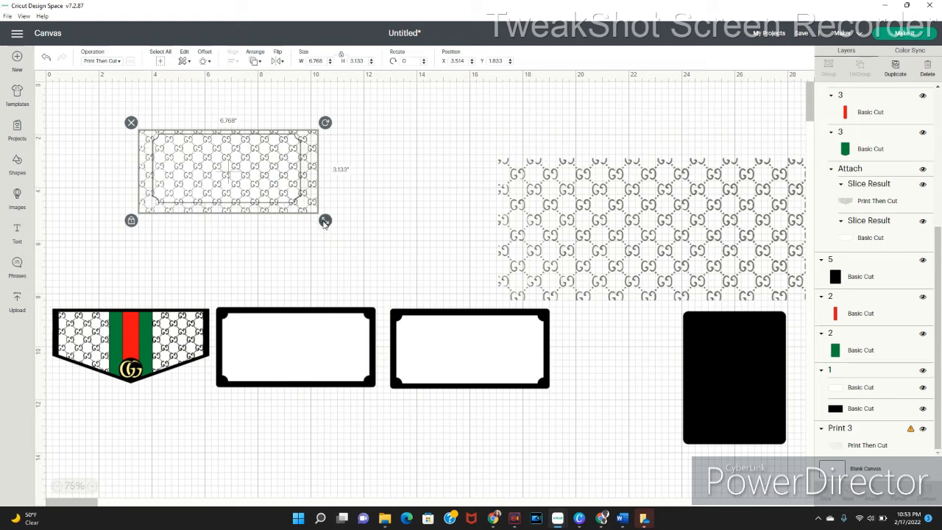
pyautogui.moveTo(324, 222); pyautogui.dragTo(326, 223)
pyautogui.moveTo(256, 184); pyautogui.dragTo(258, 182)
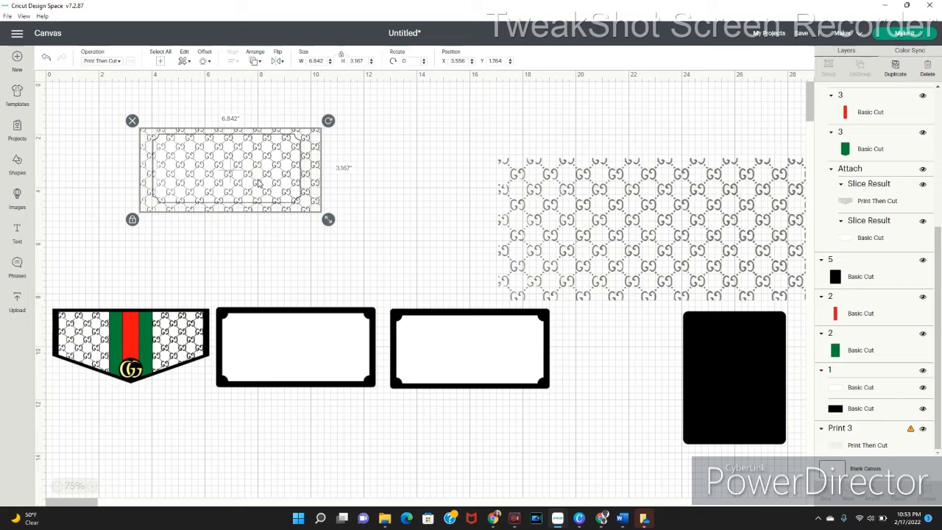
# - Slice the logo pattern with the white panel beneath it and delete the two dark Basic Cut pattern pieces
pyautogui.moveTo(297, 233); pyautogui.dragTo(219, 145)
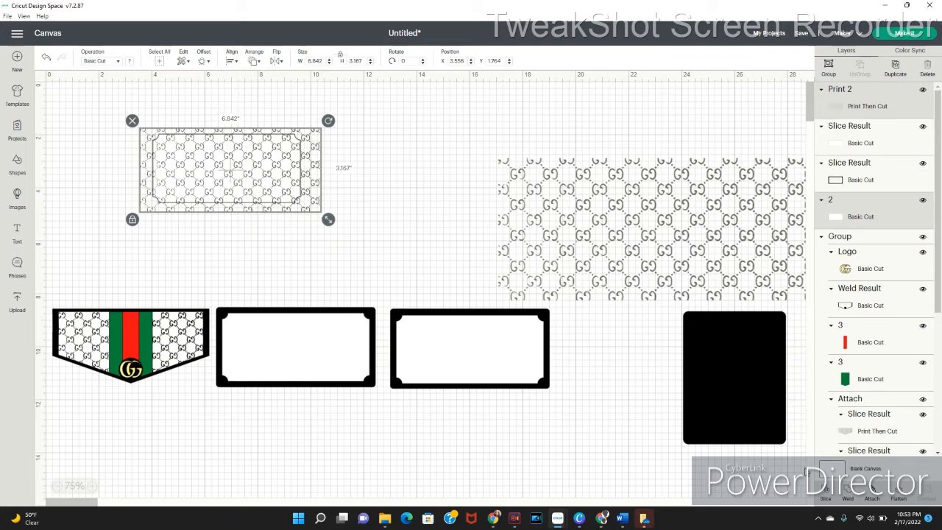
pyautogui.click(828, 498)
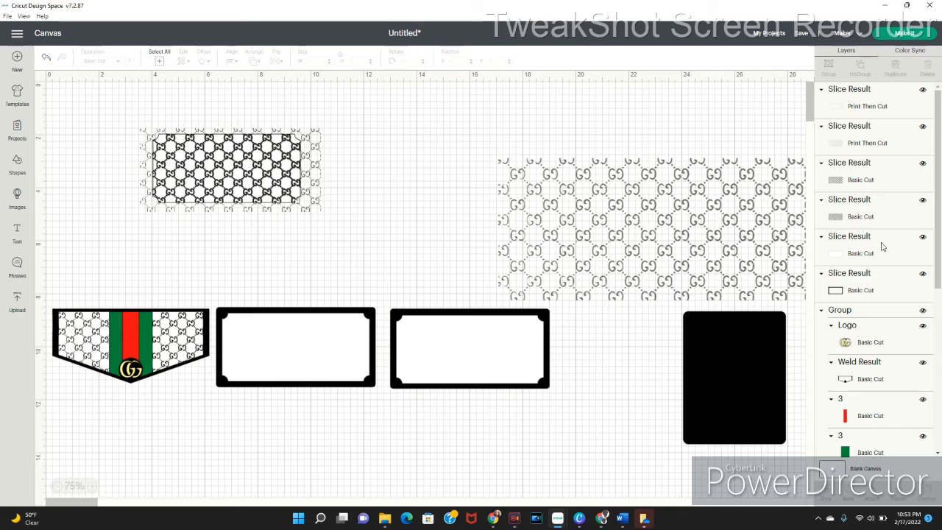
pyautogui.click(901, 210)
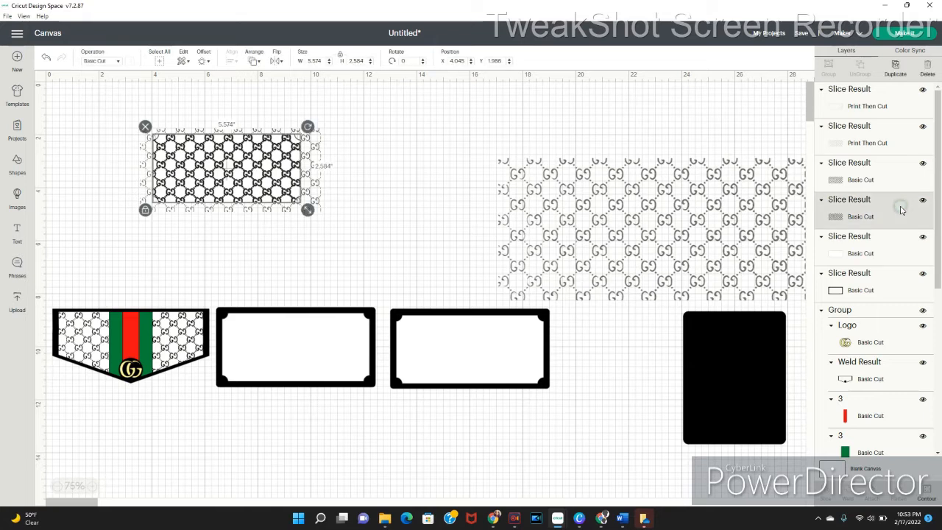
pyautogui.click(927, 70)
pyautogui.click(897, 181)
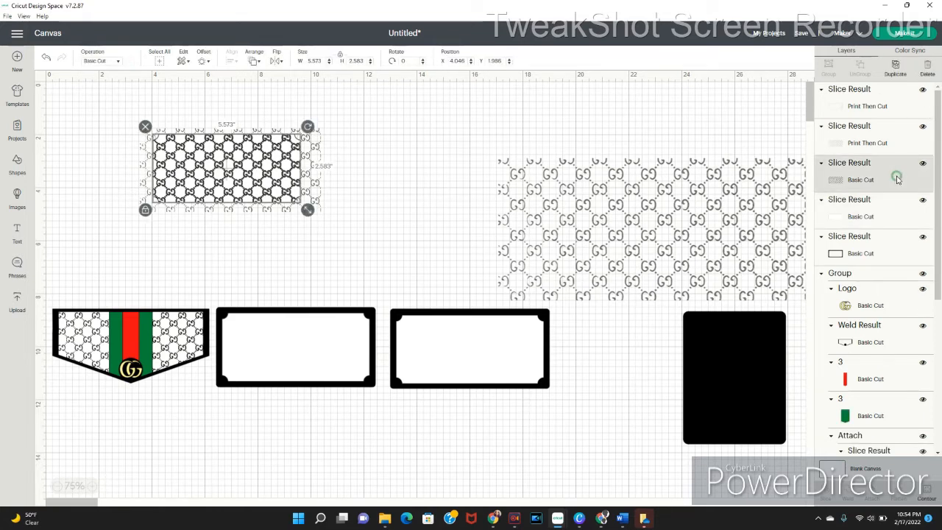
pyautogui.click(928, 72)
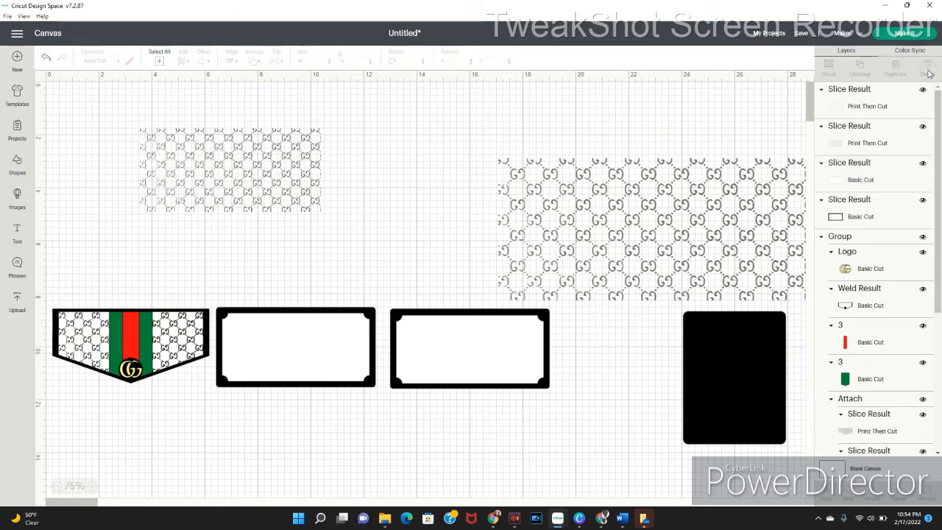
# - Delete the larger leftover Print Then Cut pattern and select the pattern piece cut to the panel's shape
pyautogui.click(886, 104)
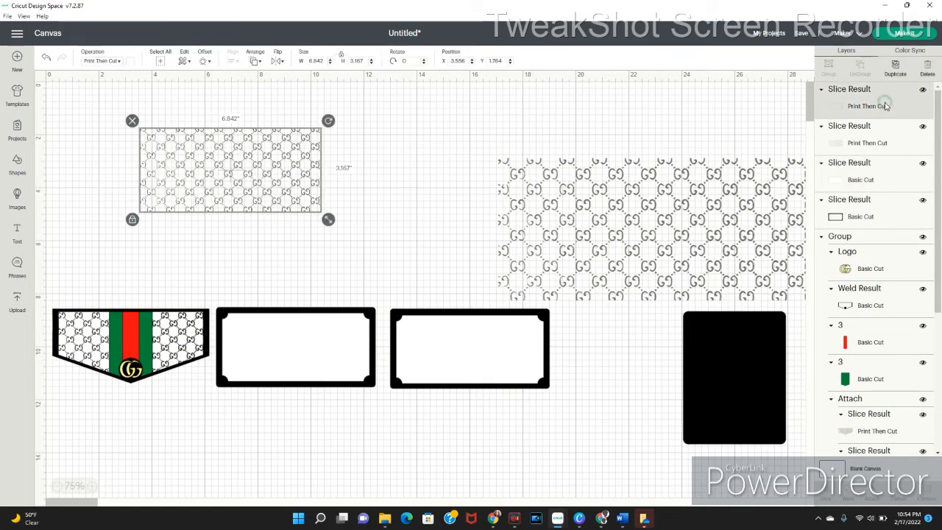
pyautogui.click(930, 68)
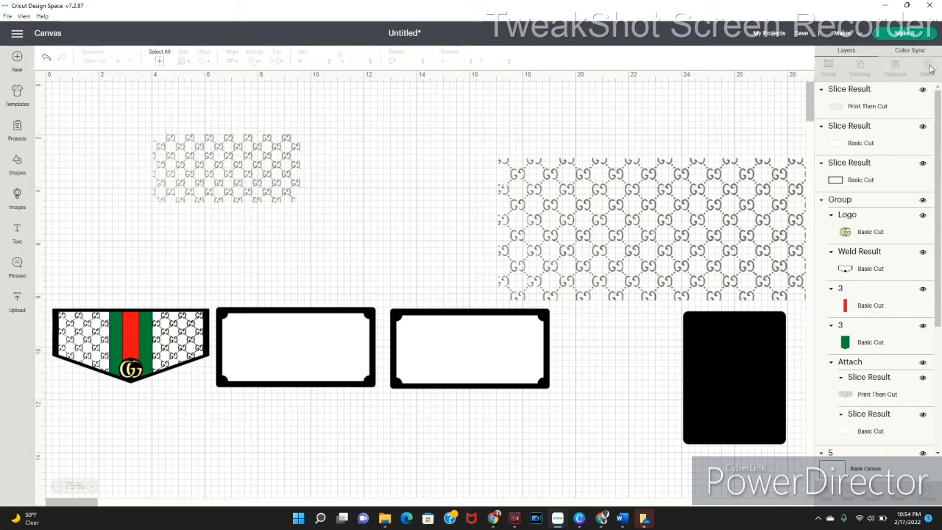
pyautogui.click(240, 172)
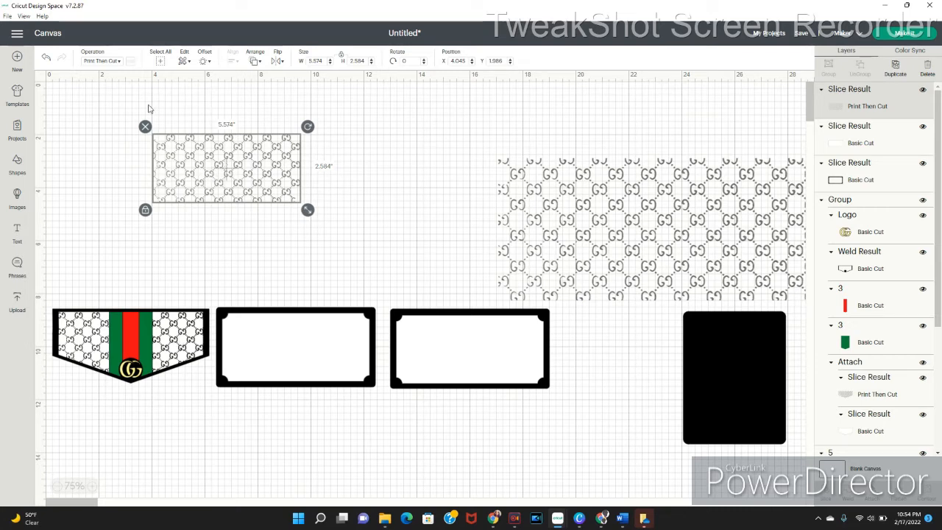
# - Recolor the sliced logo pattern piece black as a Basic Cut and set its operation back to Print Then Cut
pyautogui.click(118, 62)
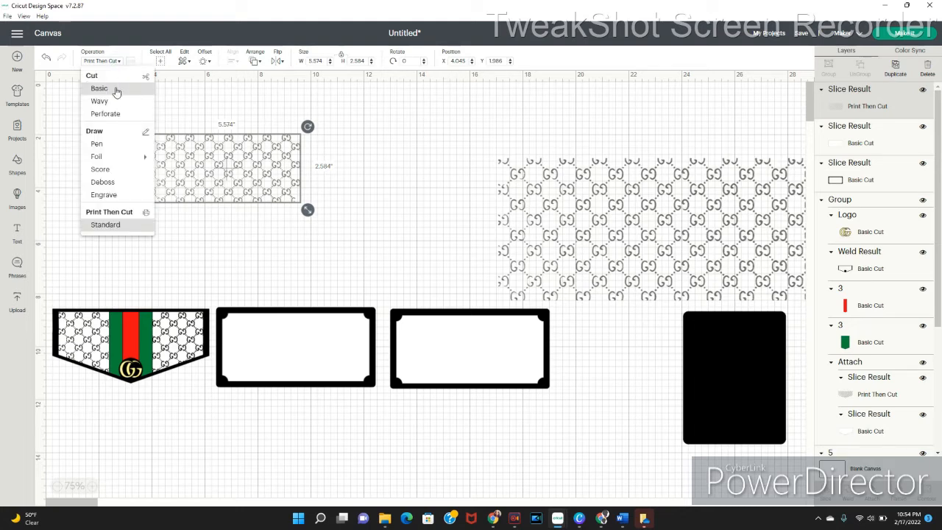
pyautogui.click(115, 90)
pyautogui.click(131, 63)
pyautogui.click(151, 103)
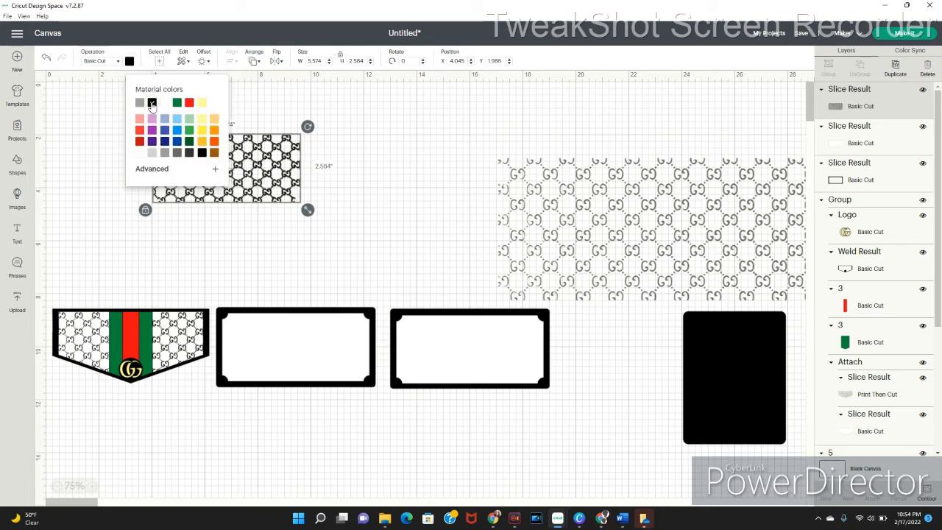
pyautogui.click(114, 60)
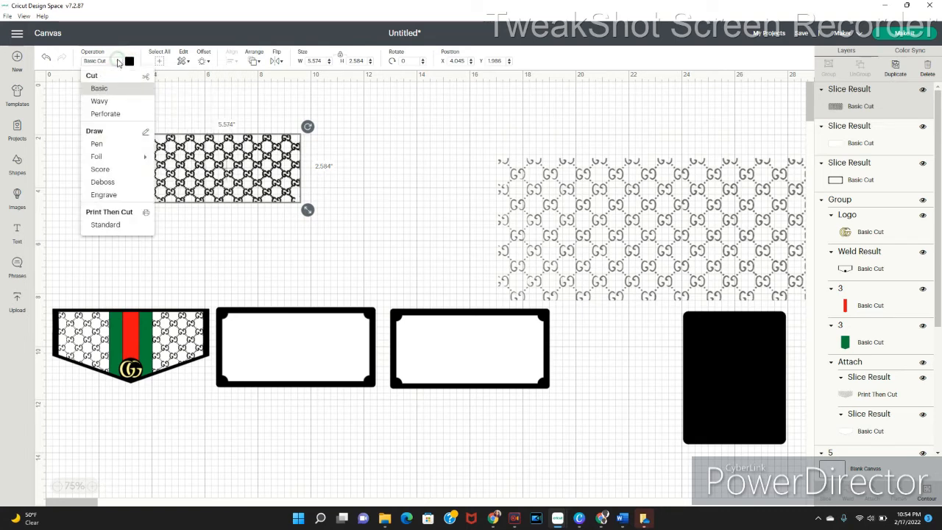
pyautogui.click(121, 225)
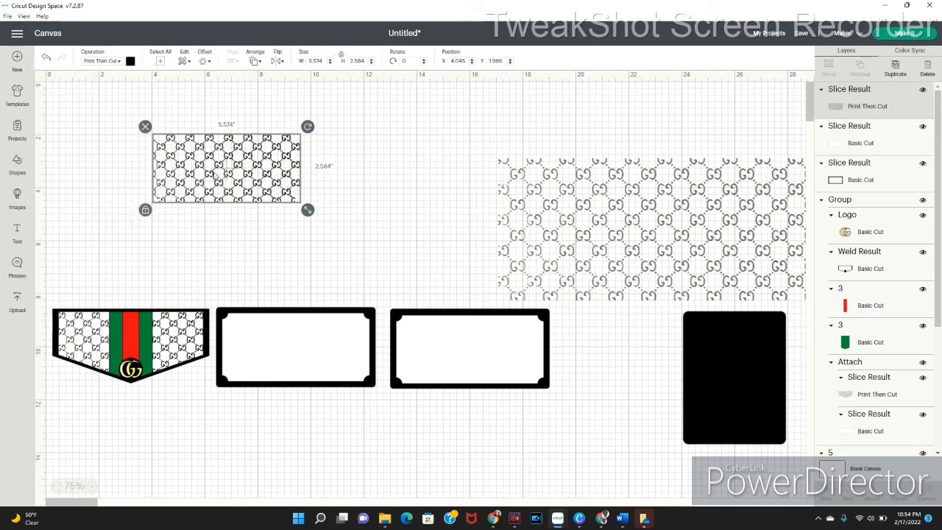
# - Move the striped rectangle's white panel under the black logo pattern piece, center-align the two, and attach them
pyautogui.moveTo(217, 175); pyautogui.dragTo(243, 178)
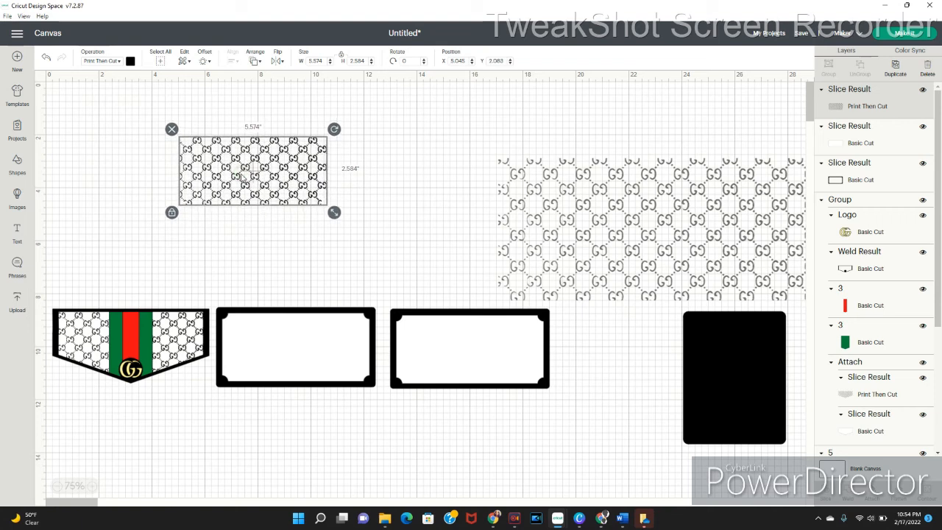
pyautogui.click(353, 335)
pyautogui.moveTo(352, 335); pyautogui.dragTo(312, 158)
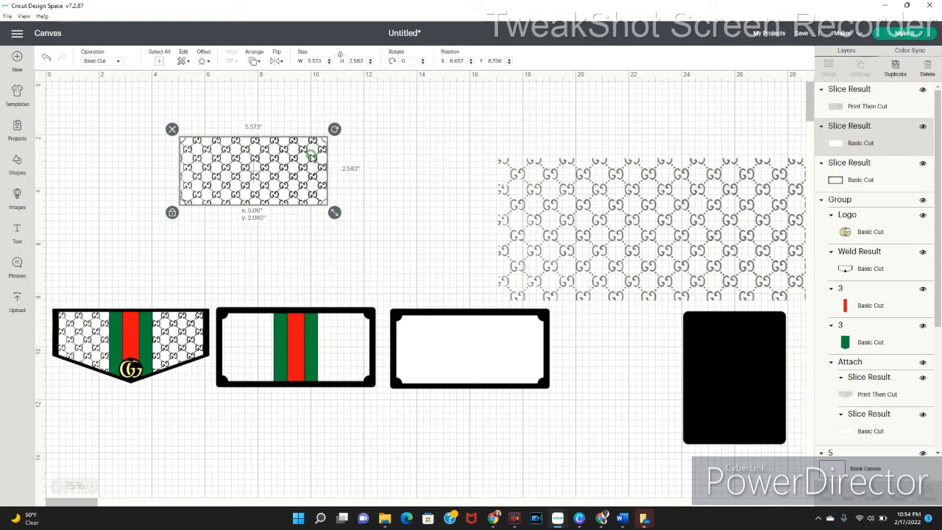
pyautogui.moveTo(317, 221); pyautogui.dragTo(271, 180)
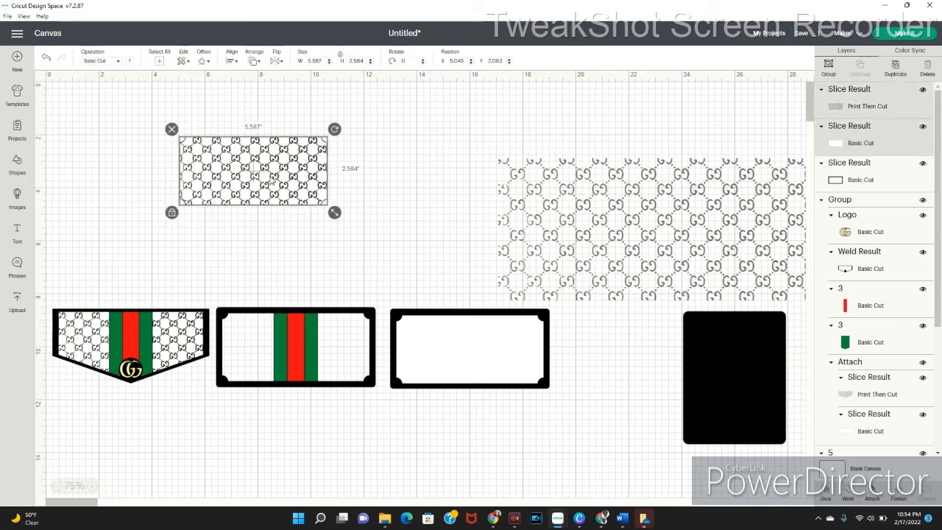
pyautogui.click(232, 60)
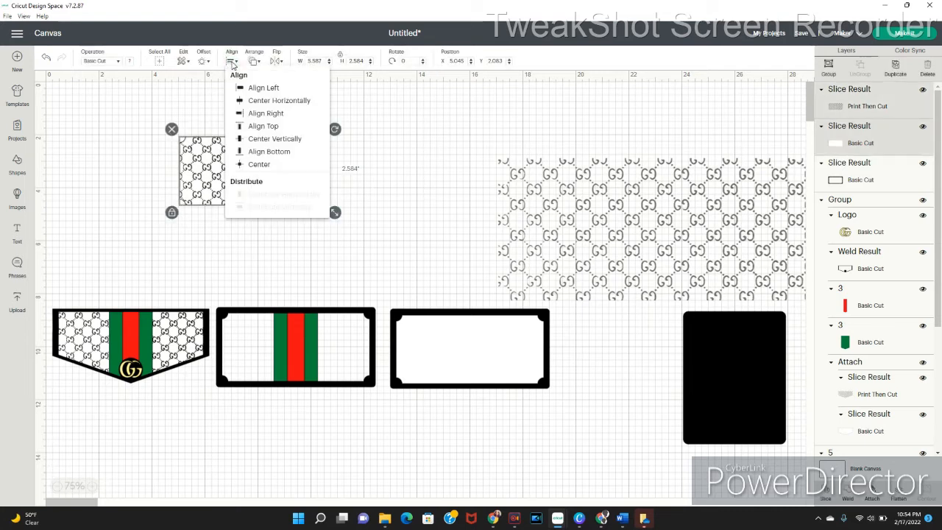
pyautogui.click(254, 165)
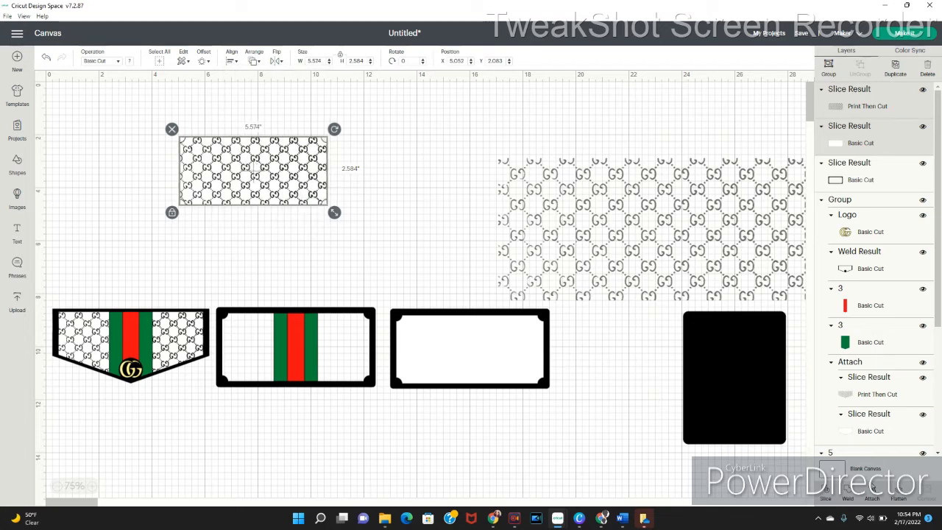
pyautogui.click(871, 495)
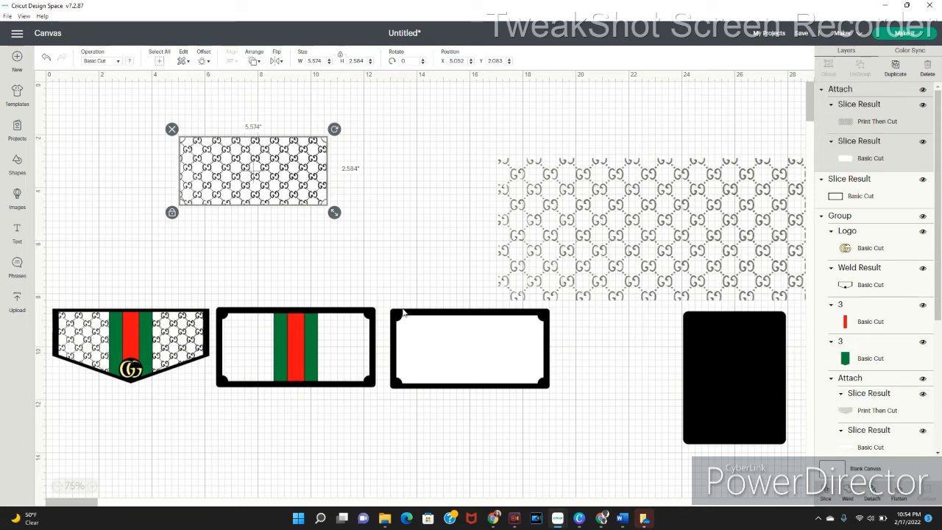
# - Place the attached pattern panel inside the striped rectangle's black frame and send it to the back
pyautogui.moveTo(248, 167); pyautogui.dragTo(293, 343)
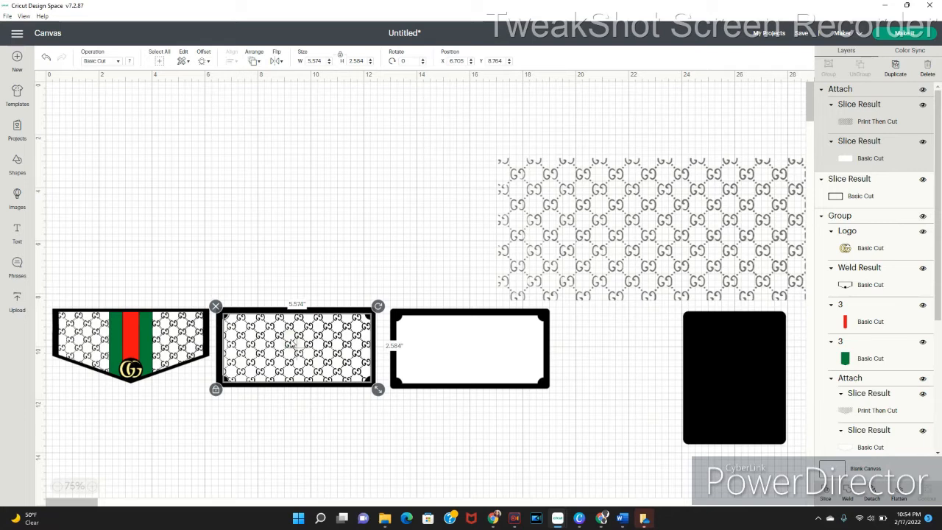
pyautogui.click(254, 61)
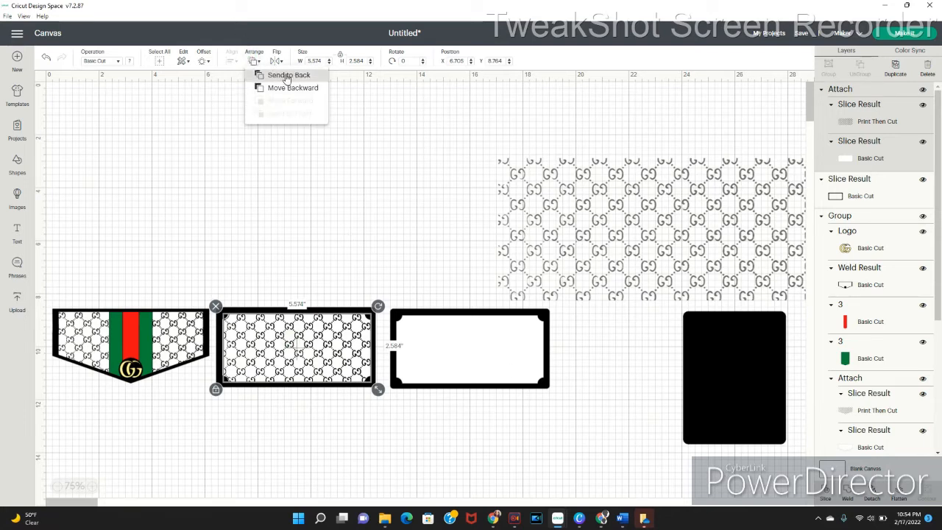
pyautogui.click(283, 75)
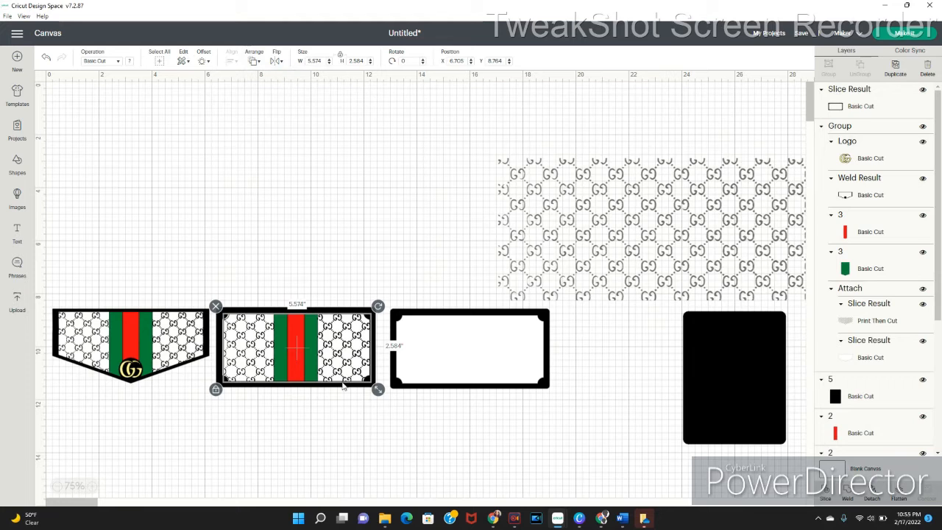
# - Select all the striped rectangle's pieces, center-align them on each other, and group them
pyautogui.moveTo(346, 407); pyautogui.dragTo(264, 289)
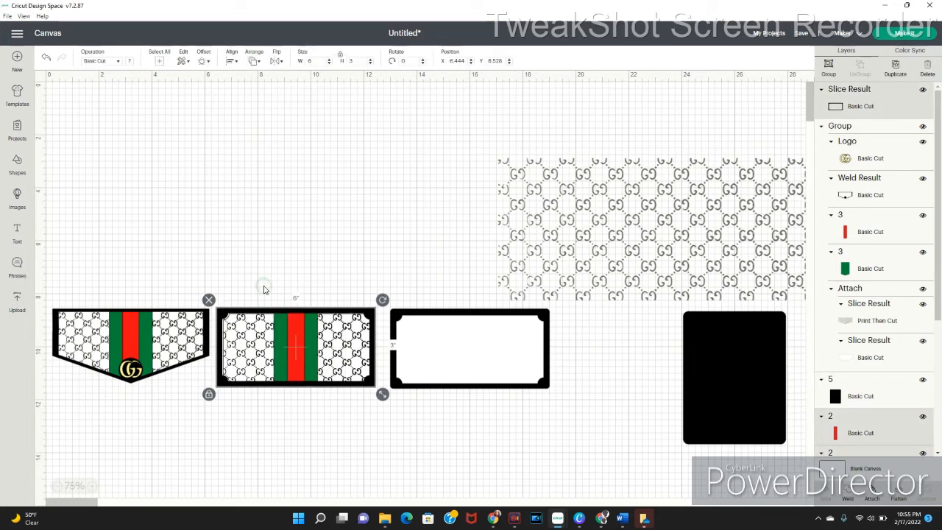
pyautogui.click(231, 62)
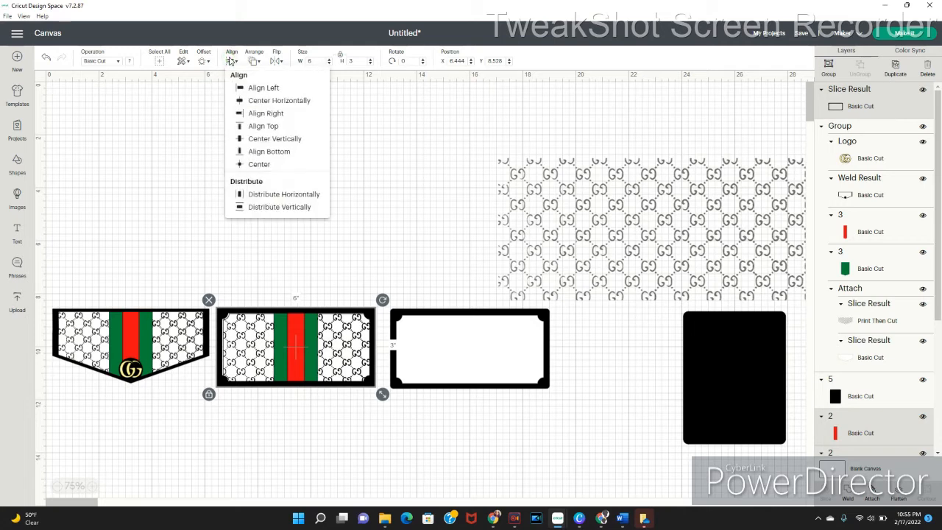
pyautogui.click(258, 165)
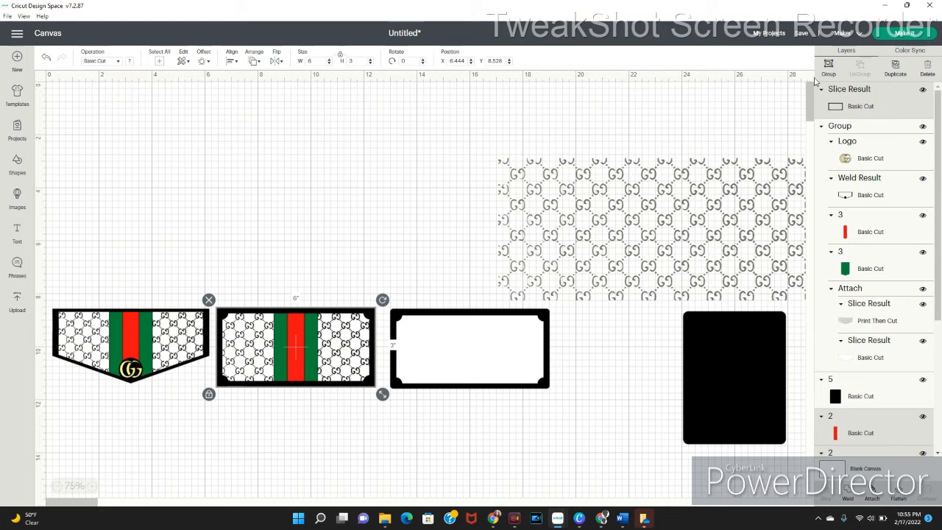
pyautogui.click(829, 68)
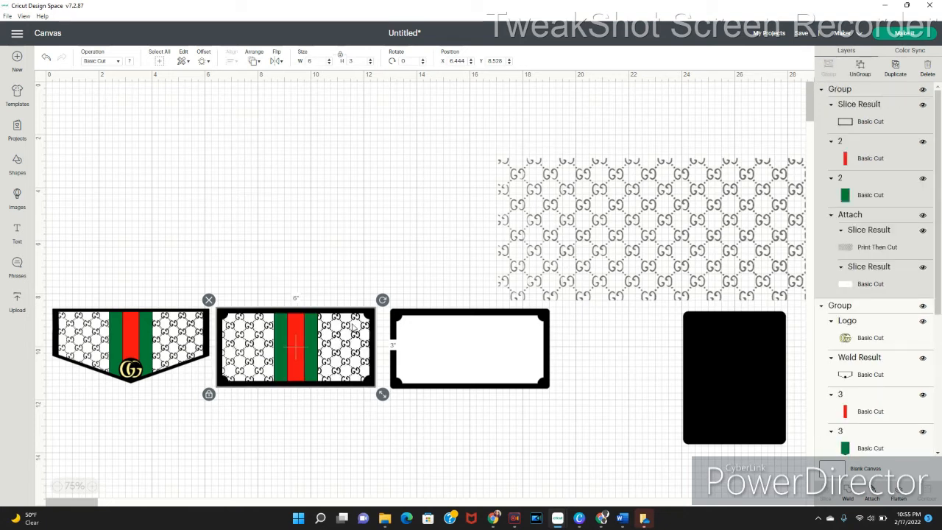
pyautogui.click(322, 402)
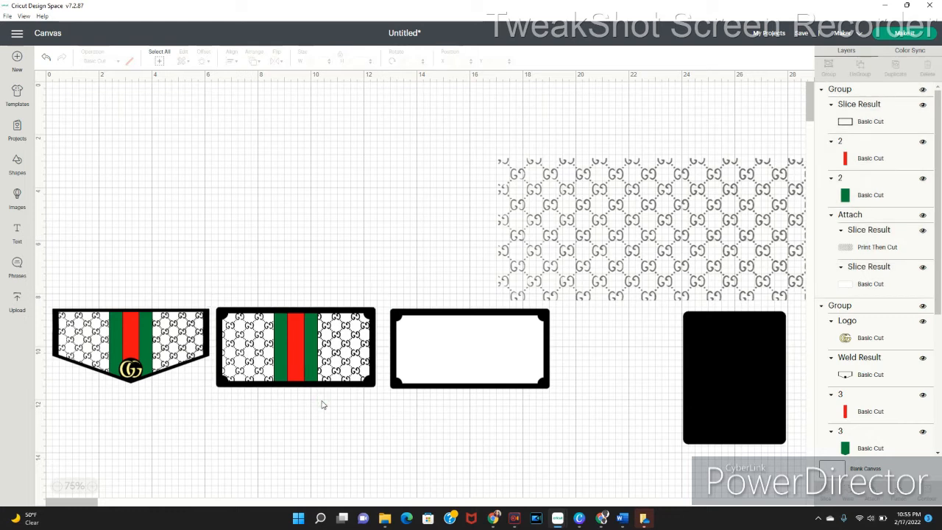
# - Ungroup the plain black-framed rectangle, duplicate its white panel, and move the copy to the empty area above
pyautogui.click(517, 346)
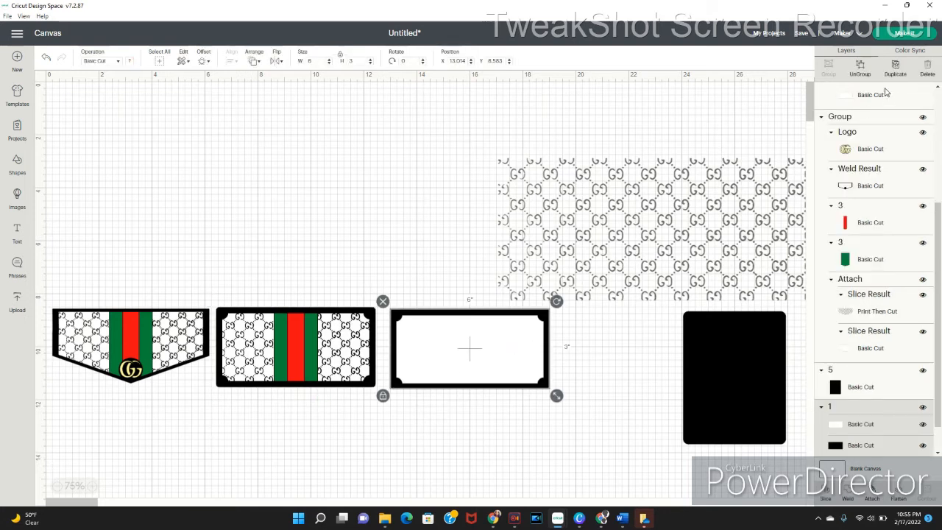
pyautogui.click(861, 70)
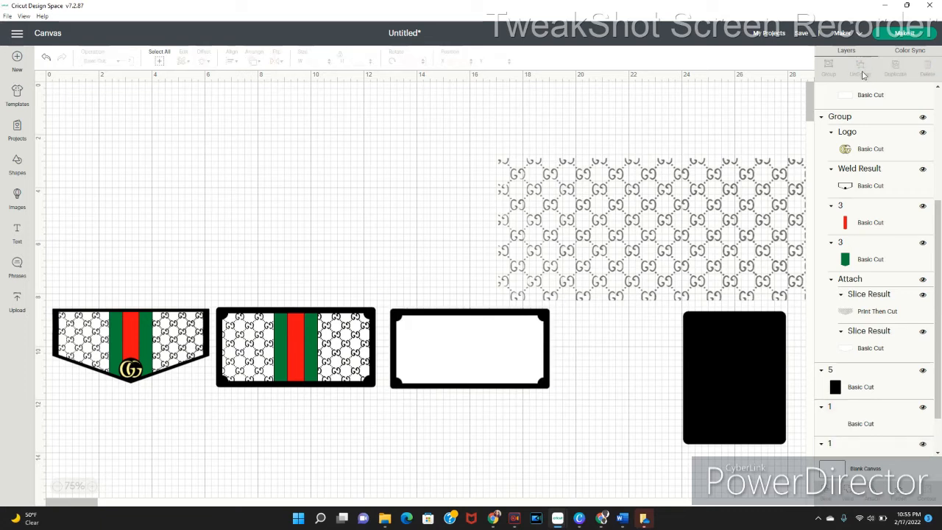
pyautogui.click(506, 331)
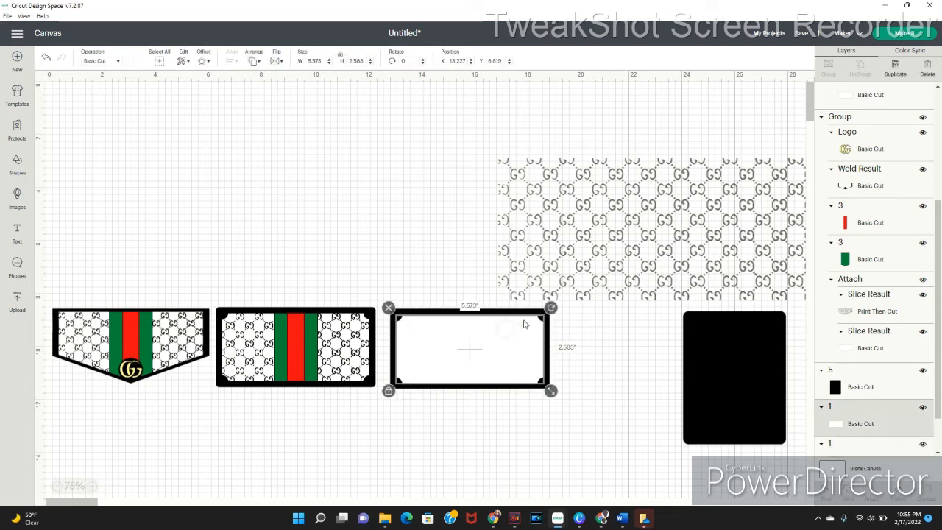
pyautogui.click(895, 69)
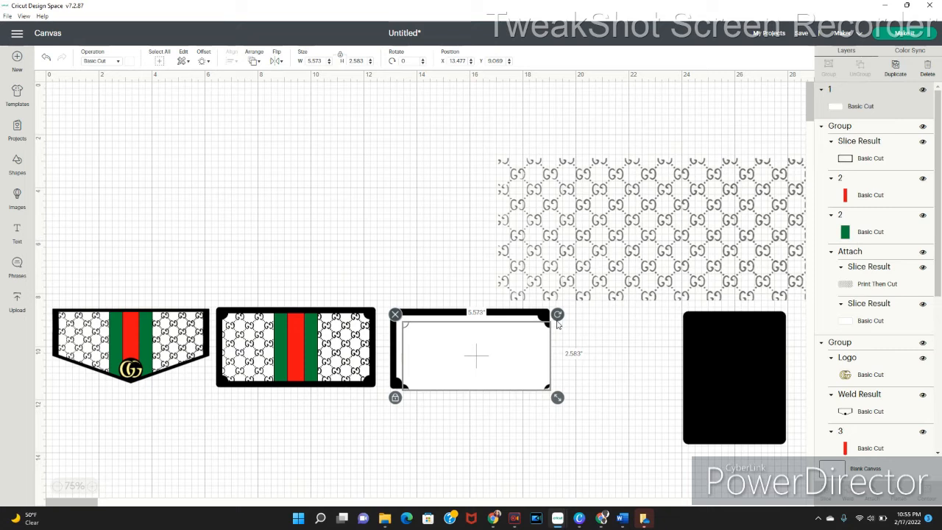
pyautogui.moveTo(500, 354); pyautogui.dragTo(279, 160)
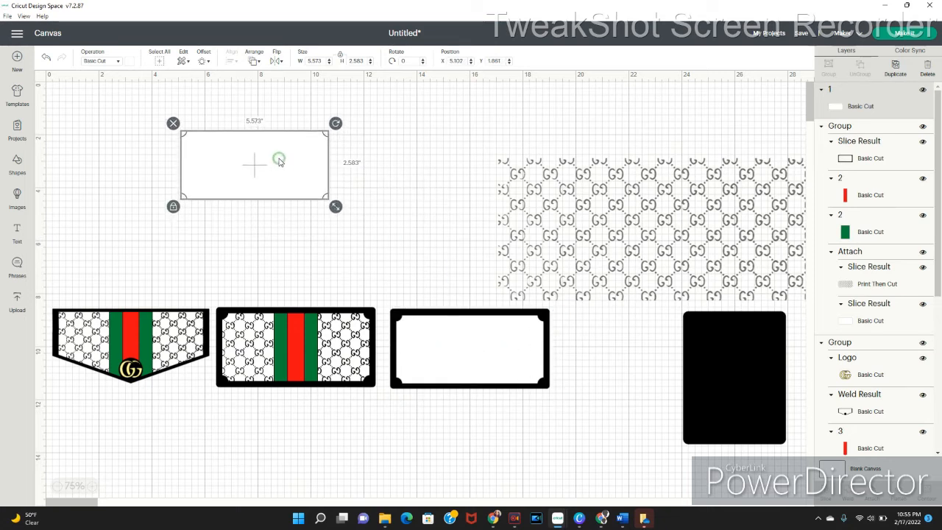
# - Select the plain rectangle's white panel together with its black backing and slice them
pyautogui.click(414, 297)
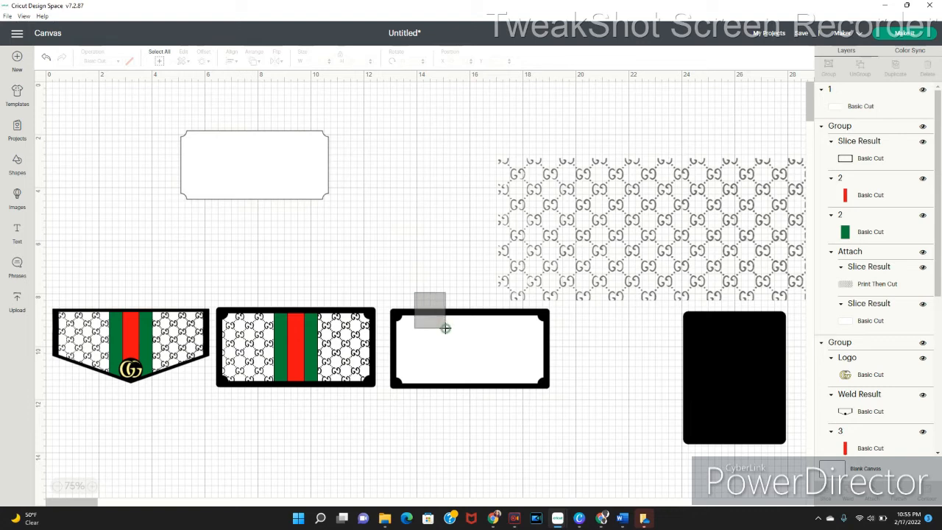
pyautogui.click(446, 333)
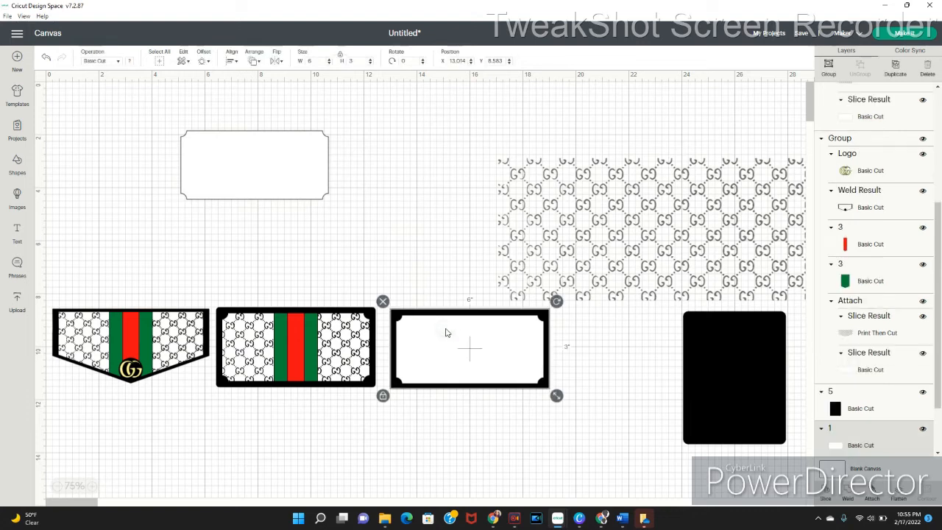
pyautogui.click(825, 495)
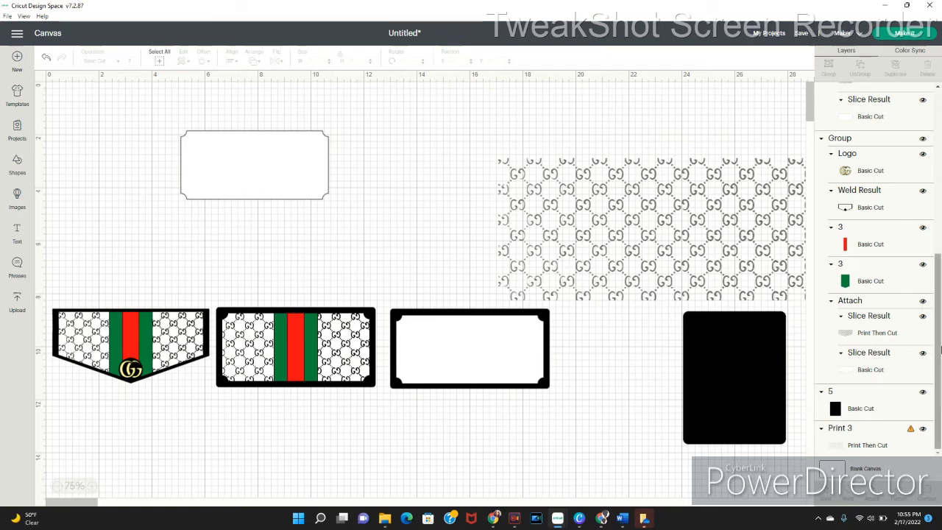
# - Collapse both purse-piece groups in the layer list and delete the solid black slice result from the plain rectangle
pyautogui.moveTo(937, 321); pyautogui.dragTo(931, 130)
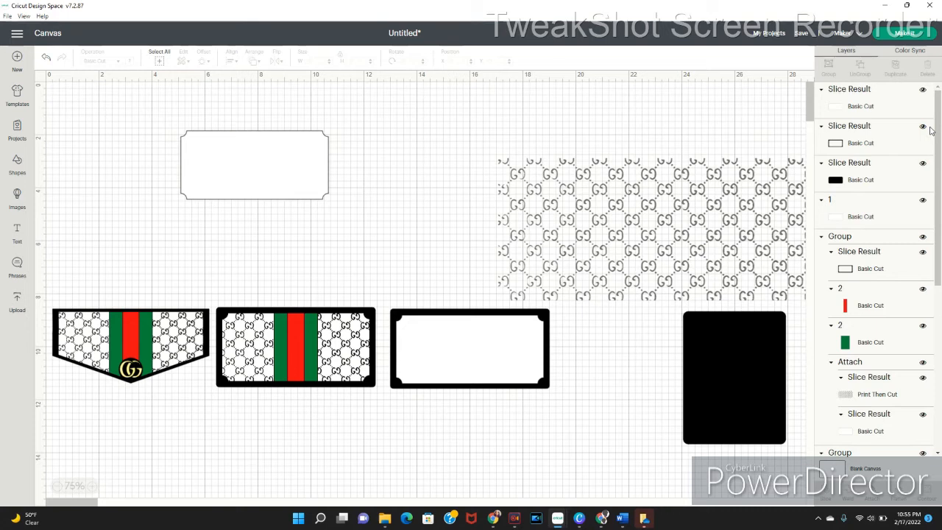
pyautogui.click(887, 177)
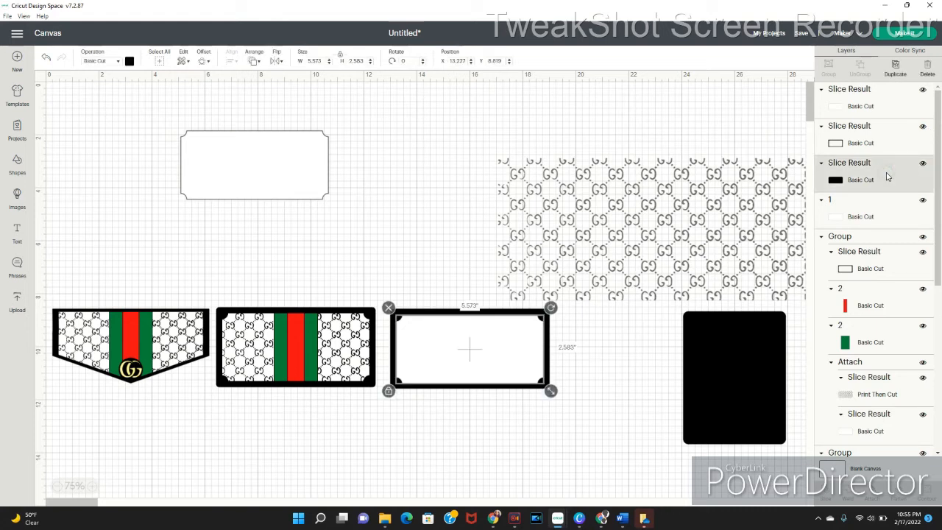
pyautogui.click(821, 238)
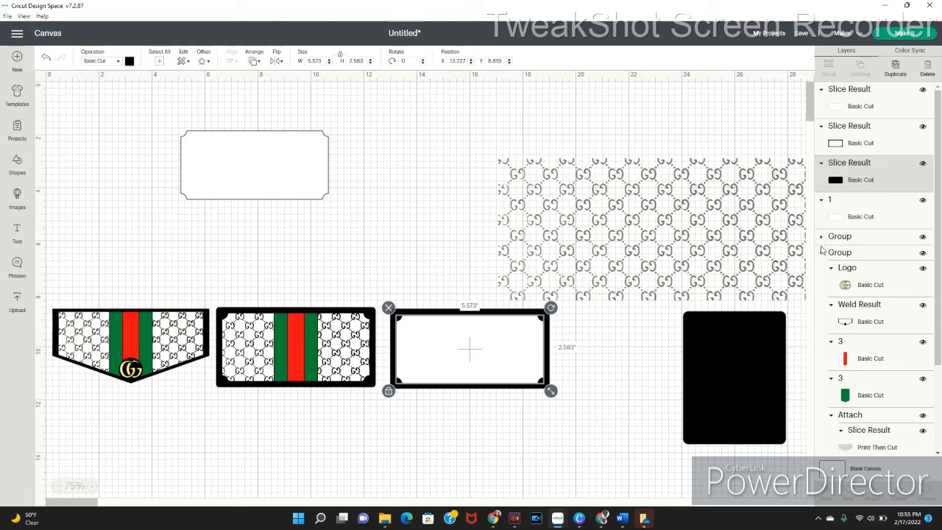
pyautogui.click(822, 239)
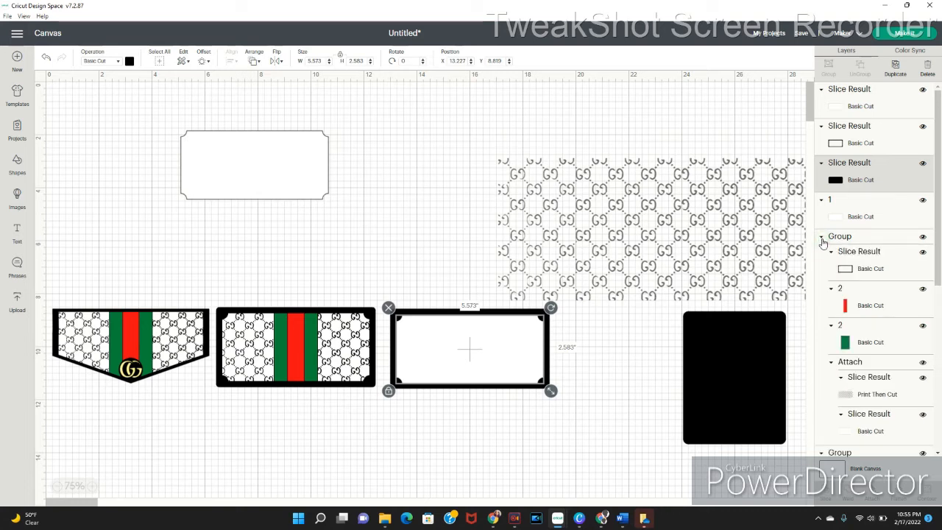
pyautogui.click(821, 237)
pyautogui.click(821, 253)
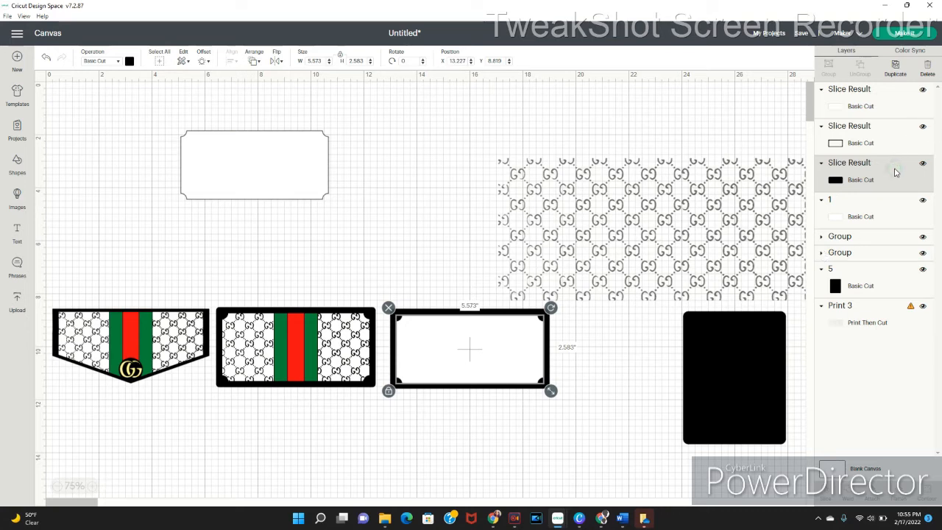
pyautogui.click(928, 76)
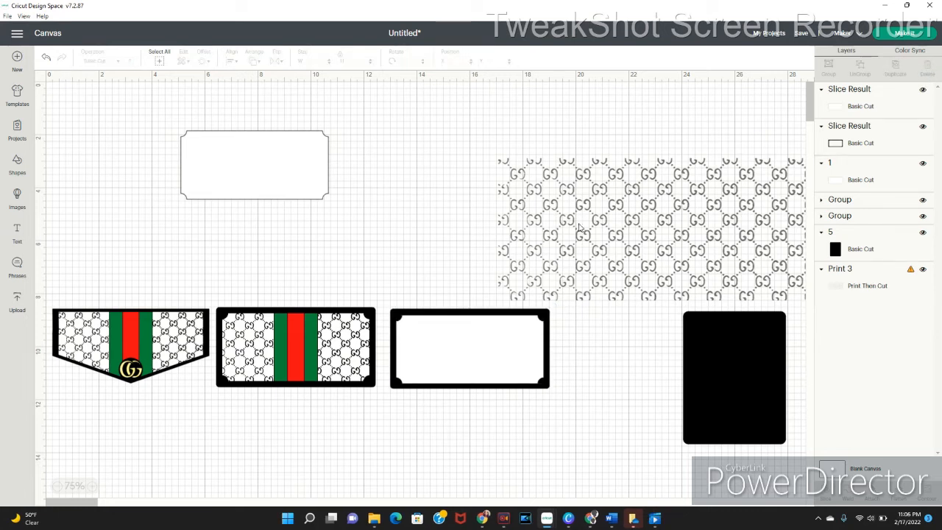
# - Try to cover the white panel copy with the logo pattern, bringing the pattern to the front and shrinking it to about 6.85 inches wide
pyautogui.moveTo(582, 227); pyautogui.dragTo(205, 176)
pyautogui.moveTo(436, 258); pyautogui.dragTo(324, 199)
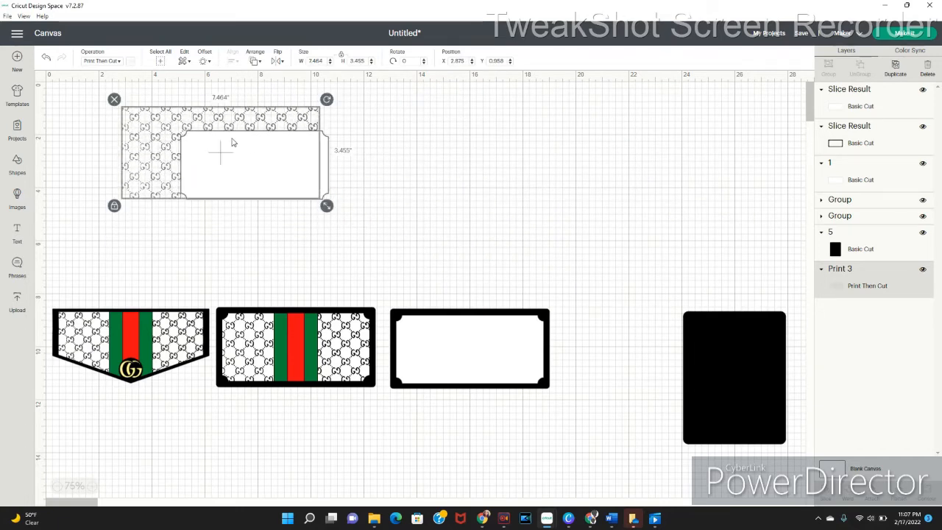
pyautogui.moveTo(218, 122); pyautogui.dragTo(251, 139)
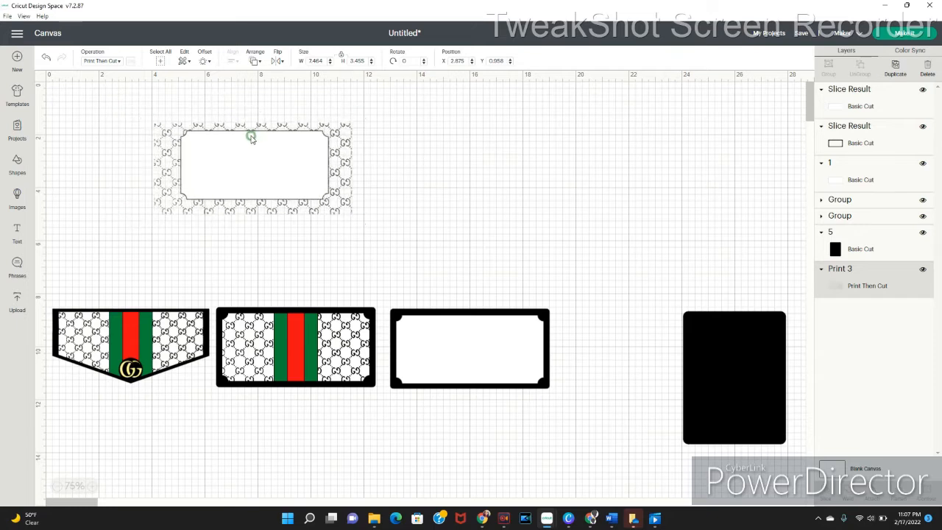
pyautogui.click(254, 61)
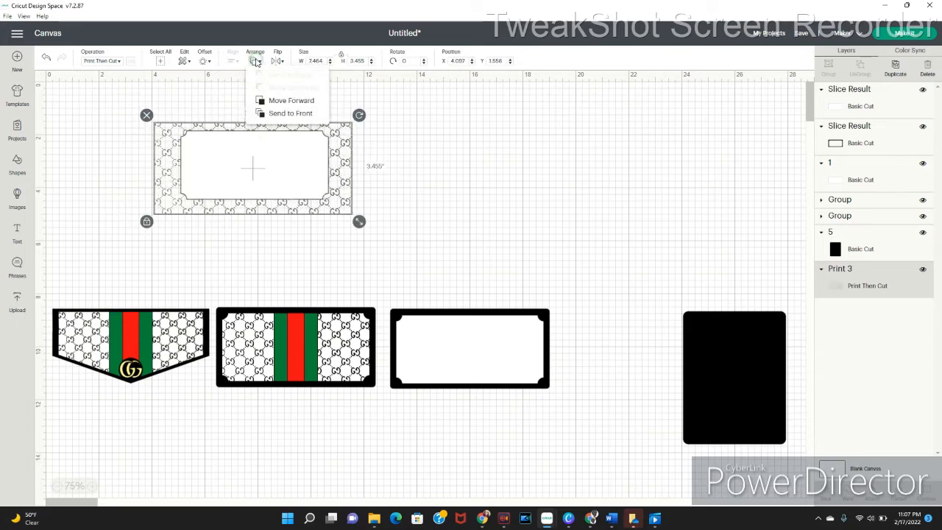
pyautogui.click(285, 113)
pyautogui.moveTo(359, 221); pyautogui.dragTo(343, 211)
pyautogui.moveTo(280, 168); pyautogui.dragTo(289, 169)
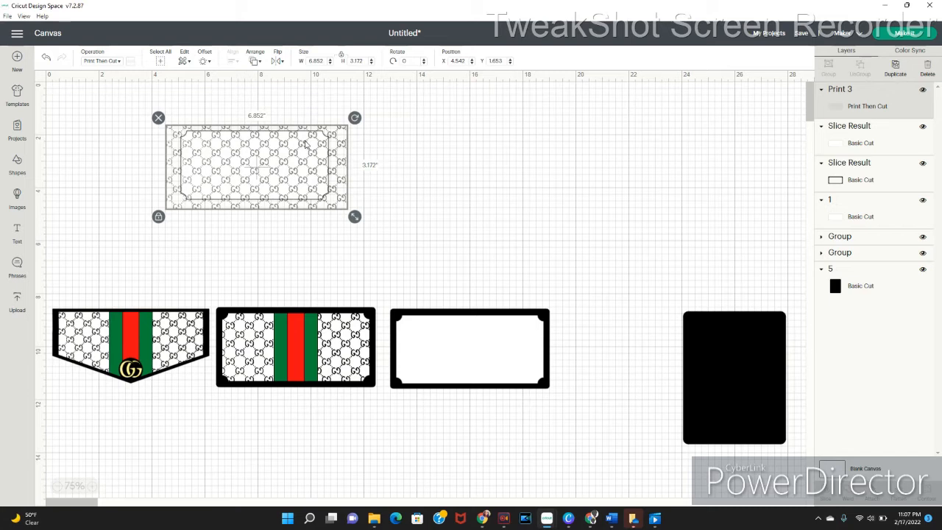
# - Duplicate the attached logo-pattern panel from the striped rectangle's group and place the copy above the plain black-framed rectangle
pyautogui.click(354, 338)
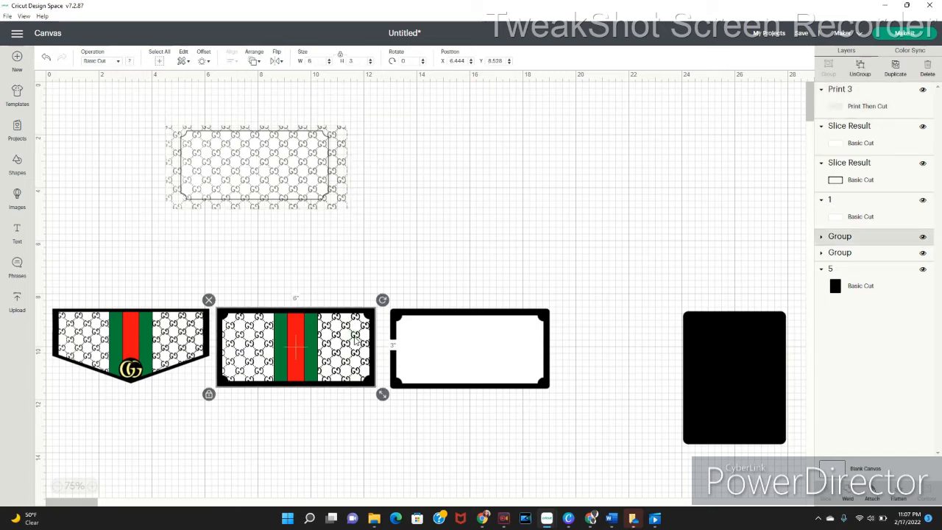
pyautogui.click(822, 237)
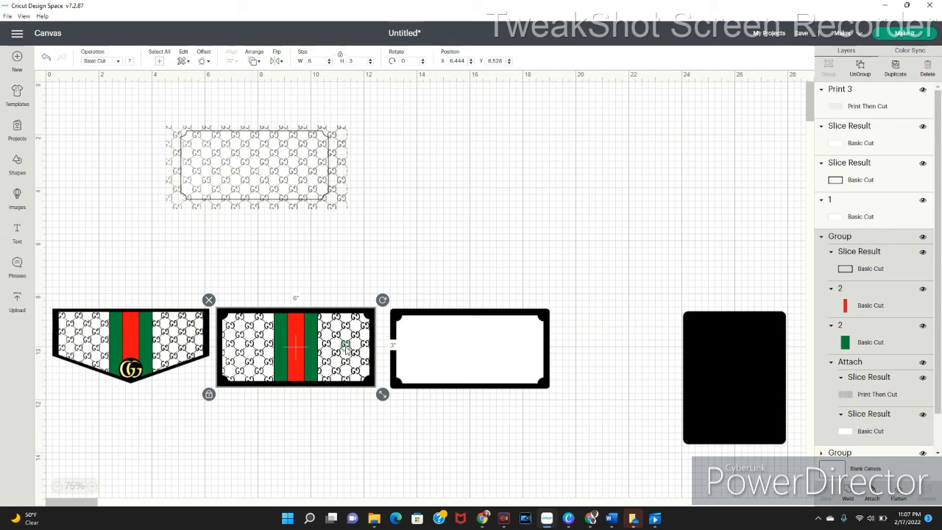
pyautogui.click(884, 364)
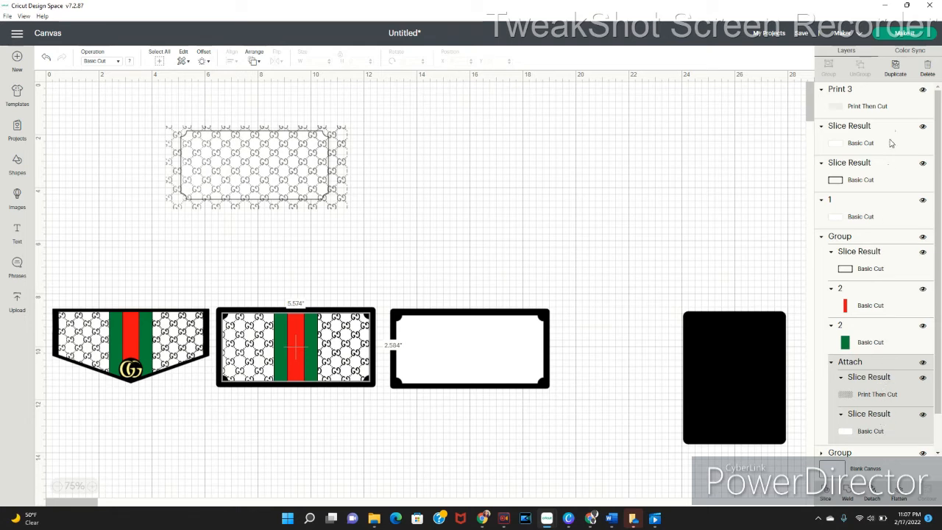
pyautogui.click(900, 65)
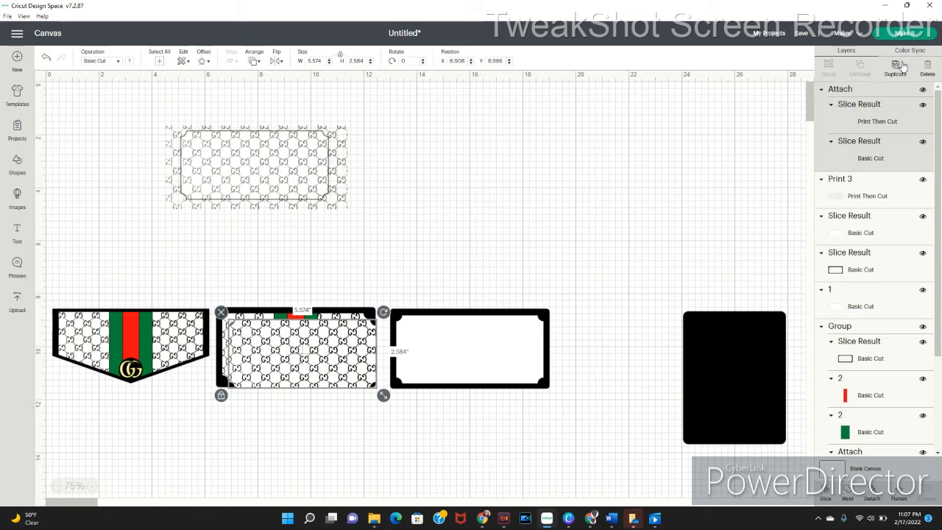
pyautogui.moveTo(338, 343); pyautogui.dragTo(507, 246)
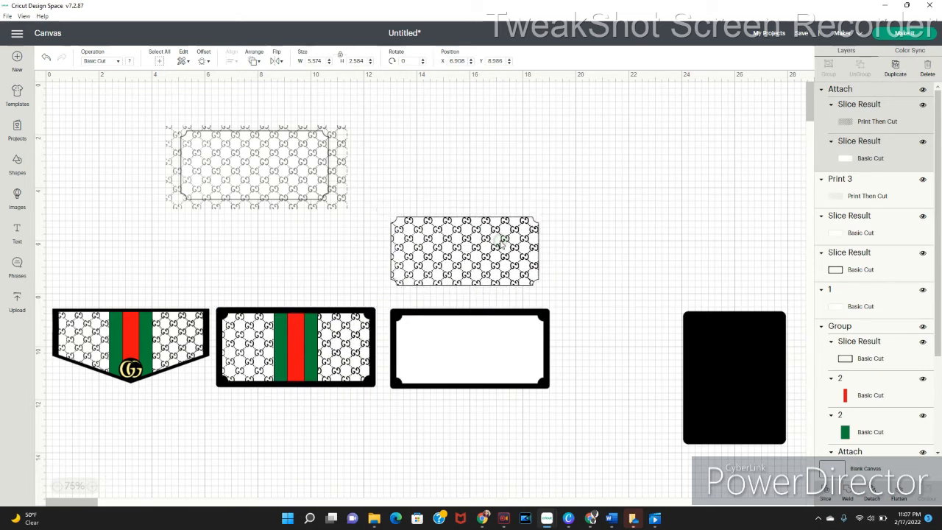
# - Replace the plain rectangle's white panel with the duplicated logo-pattern panel and center-align the panel with the black frame
pyautogui.click(483, 347)
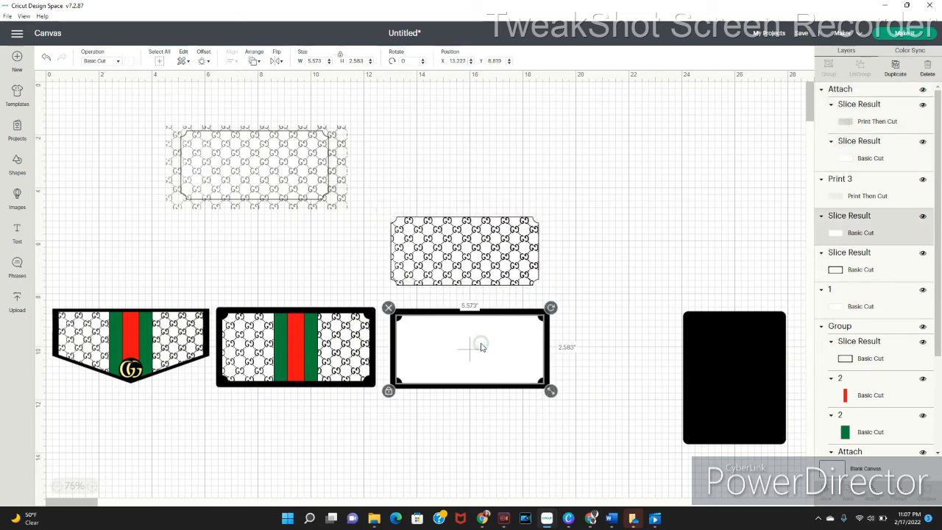
pyautogui.click(926, 65)
pyautogui.moveTo(474, 252); pyautogui.dragTo(479, 344)
pyautogui.moveTo(496, 417); pyautogui.dragTo(465, 351)
pyautogui.click(234, 62)
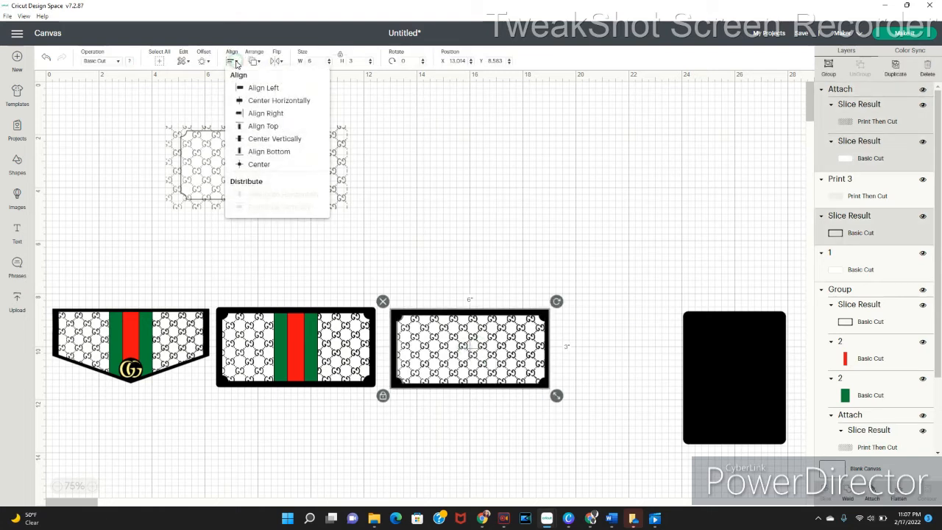
pyautogui.click(255, 163)
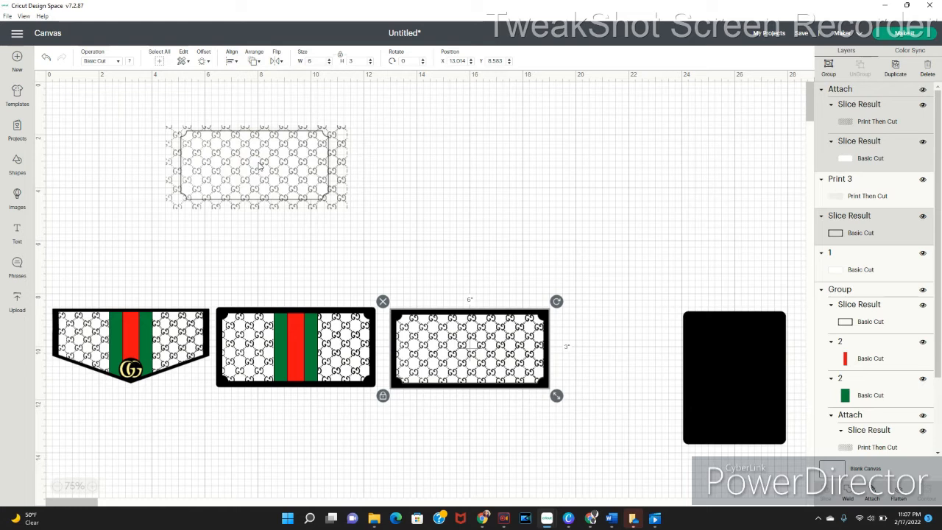
# - Delete the leftover logo pattern and the white panel copy from the upper part of the canvas
pyautogui.click(489, 221)
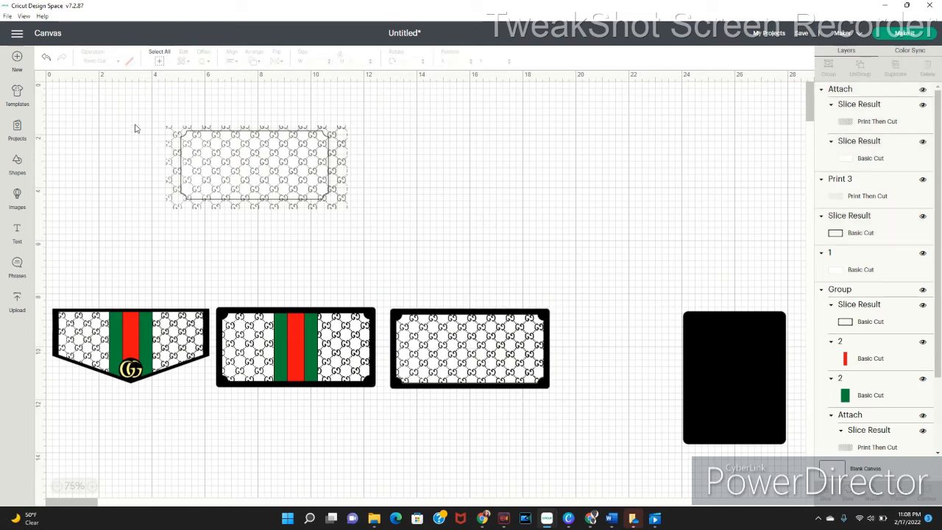
pyautogui.moveTo(148, 112); pyautogui.dragTo(254, 169)
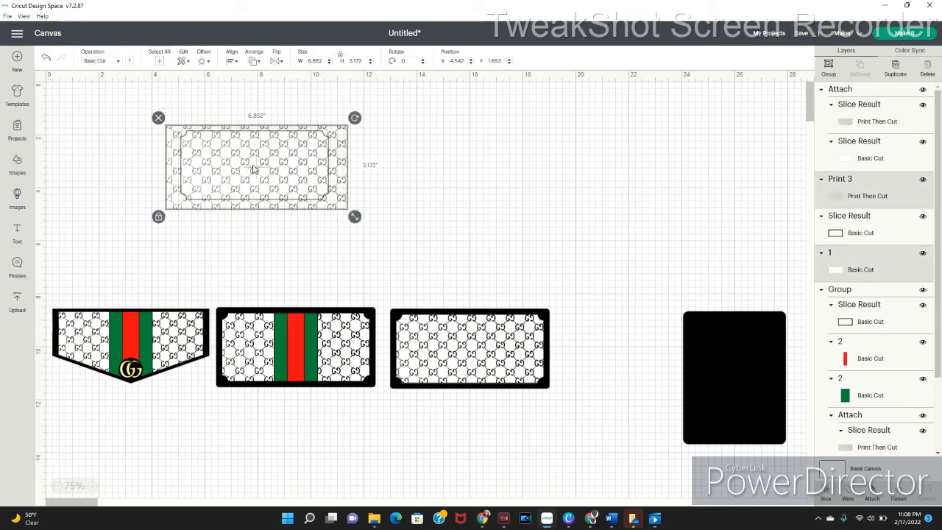
pyautogui.click(928, 70)
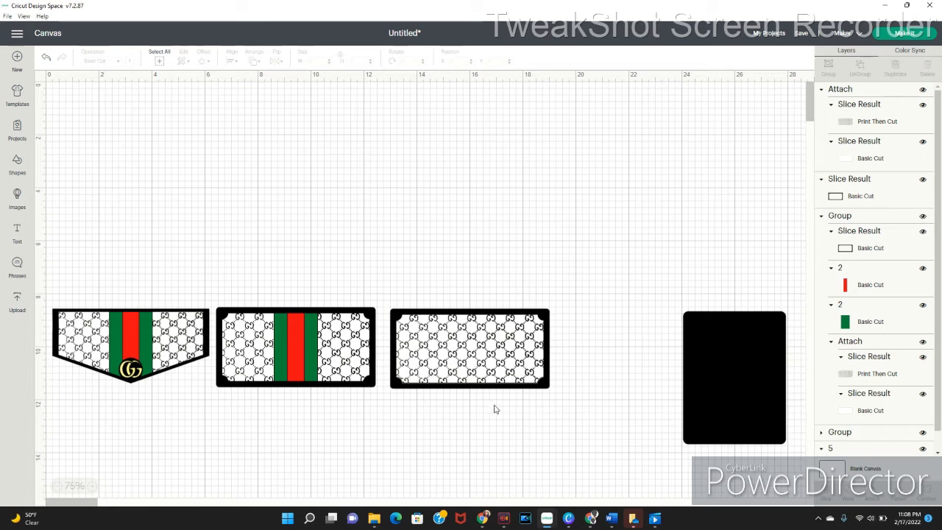
# - Group the logo-pattern panel with its black frame and collapse the expanded groups in the layer list
pyautogui.moveTo(491, 406); pyautogui.dragTo(451, 342)
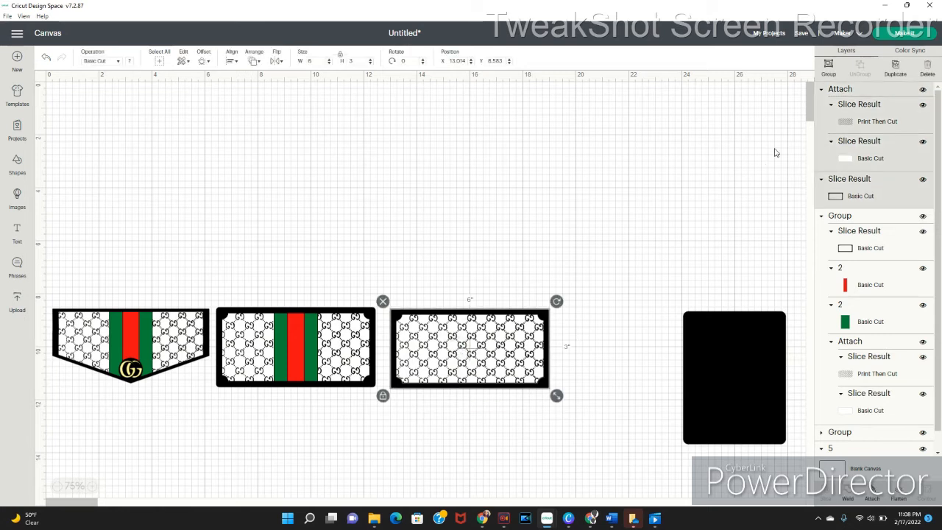
pyautogui.click(829, 68)
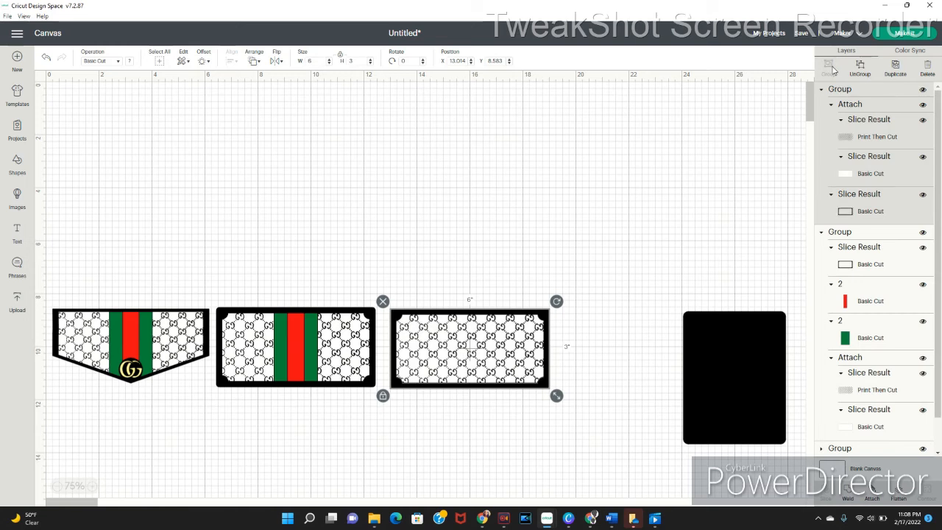
pyautogui.click(821, 89)
pyautogui.click(820, 105)
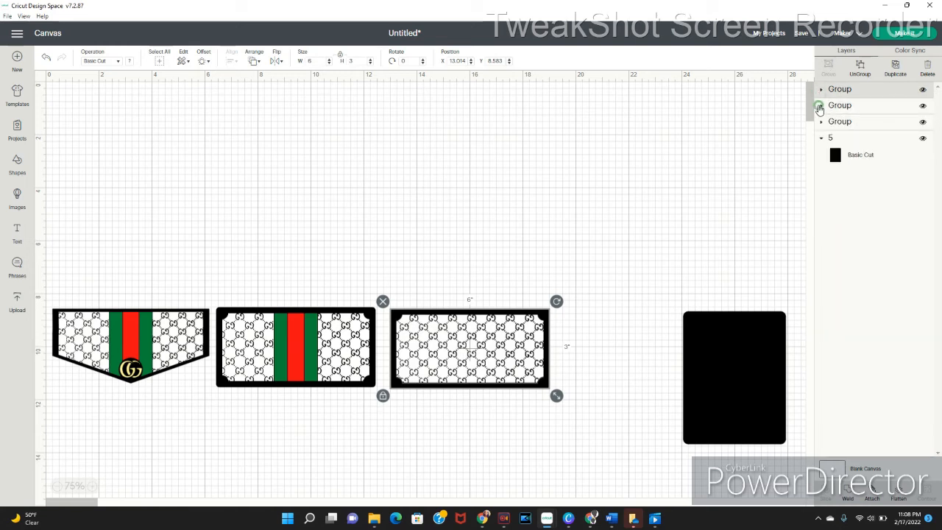
# - Move the flap and both framed rectangles to the right side of the canvas and the solid black rectangle to the upper left area
pyautogui.click(744, 356)
pyautogui.moveTo(744, 357); pyautogui.dragTo(638, 155)
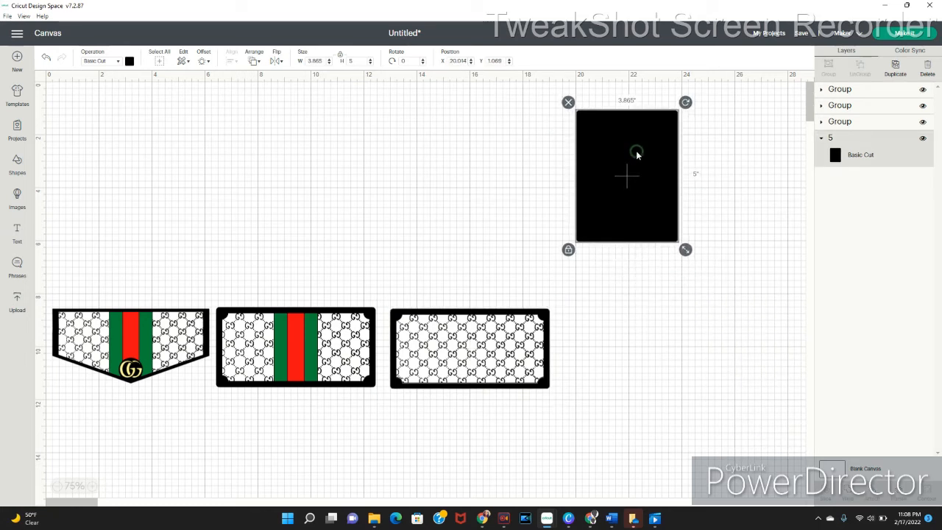
pyautogui.click(486, 332)
pyautogui.moveTo(486, 332); pyautogui.dragTo(686, 290)
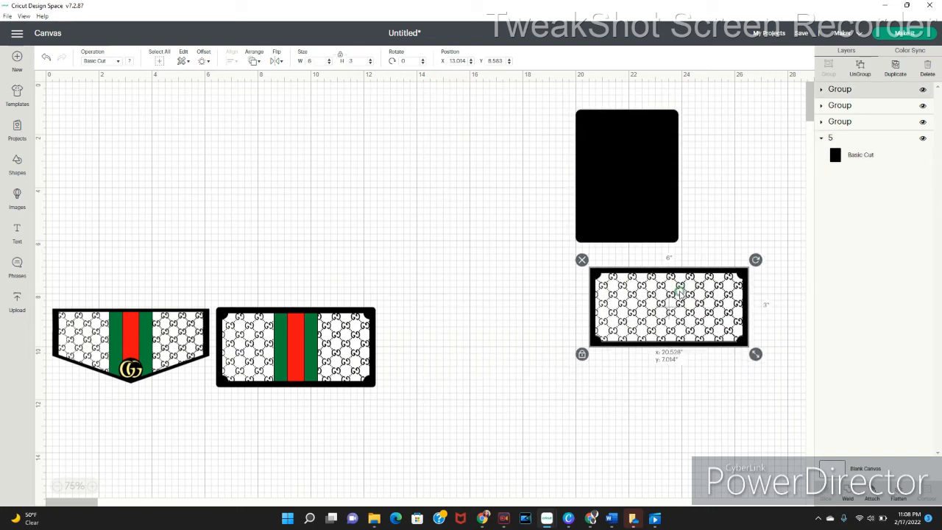
pyautogui.moveTo(288, 353); pyautogui.dragTo(661, 402)
pyautogui.moveTo(608, 190); pyautogui.dragTo(252, 195)
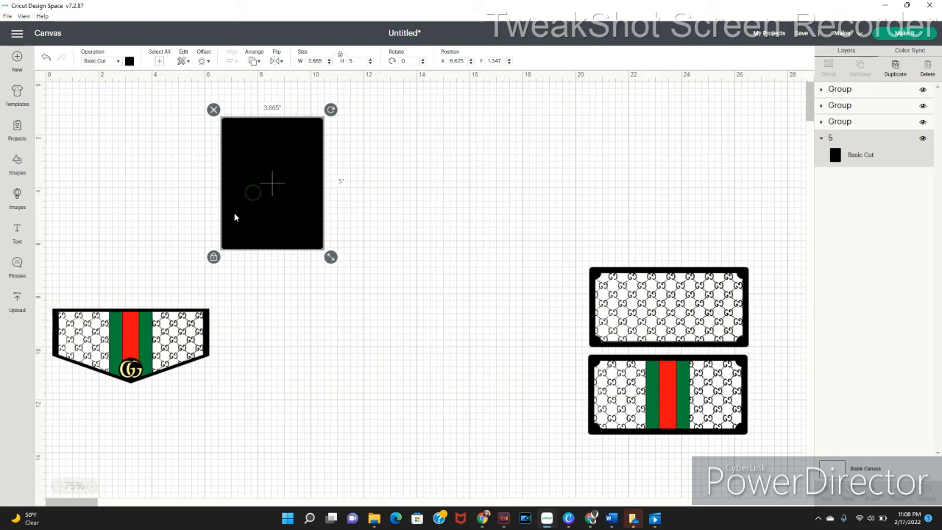
pyautogui.moveTo(138, 340); pyautogui.dragTo(662, 184)
# - Line up the flap, the all-pattern rectangle and the striped rectangle in one closely spaced column
pyautogui.moveTo(657, 276); pyautogui.dragTo(642, 277)
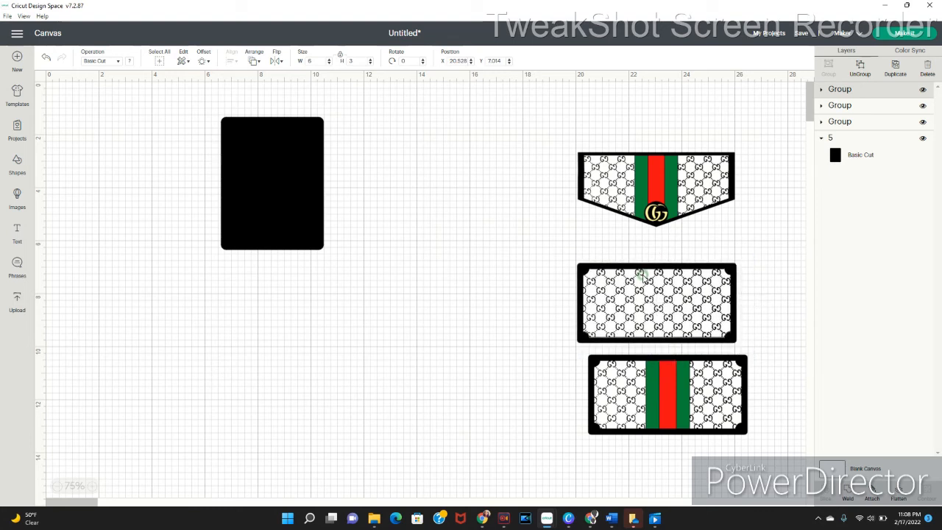
pyautogui.click(650, 386)
pyautogui.moveTo(650, 386); pyautogui.dragTo(638, 385)
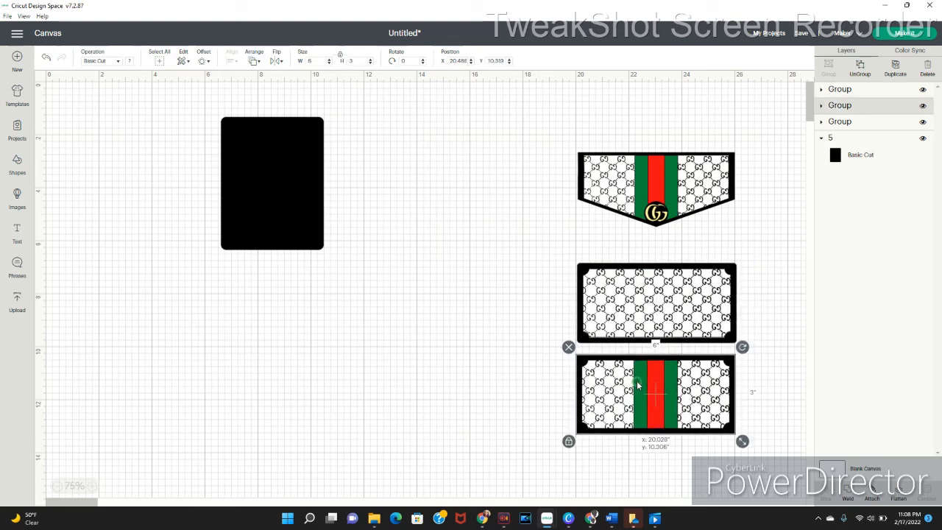
pyautogui.moveTo(661, 208); pyautogui.dragTo(657, 237)
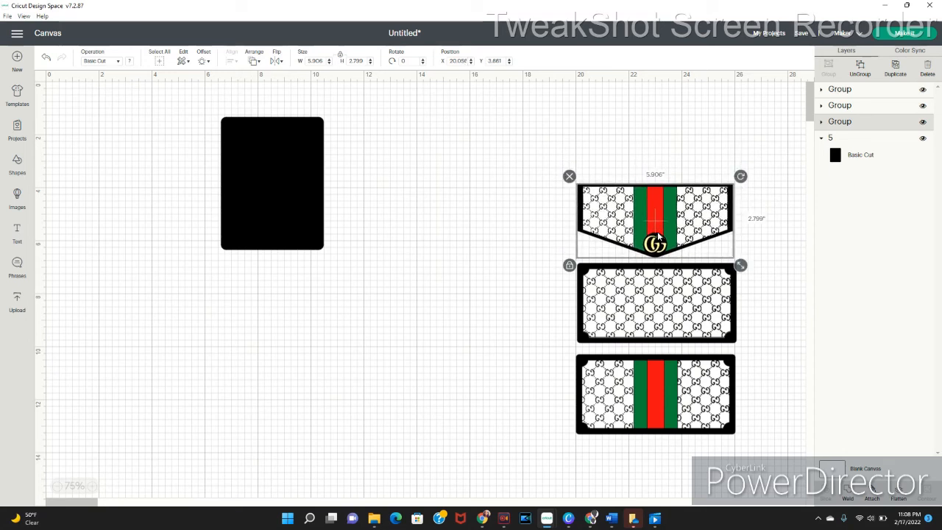
# - Shift the solid black rectangle farther left on the canvas and enlarge it proportionally to 6.1 inches wide
pyautogui.moveTo(265, 152); pyautogui.dragTo(144, 170)
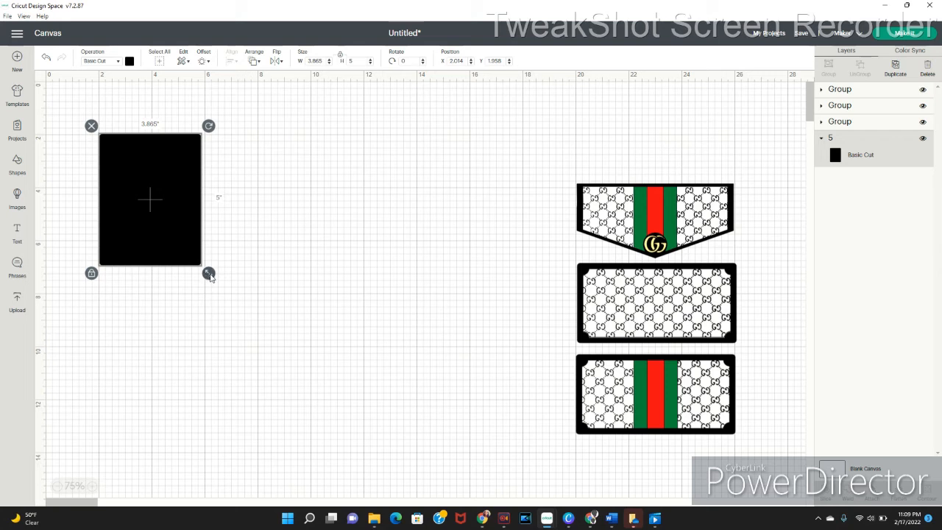
pyautogui.moveTo(210, 275); pyautogui.dragTo(261, 301)
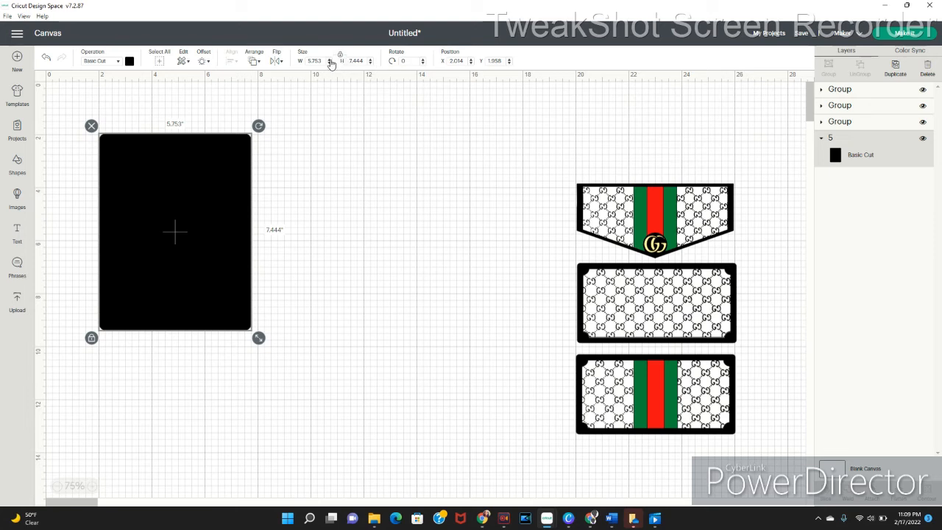
pyautogui.click(330, 59)
pyautogui.click(330, 60)
pyautogui.click(330, 59)
pyautogui.click(330, 60)
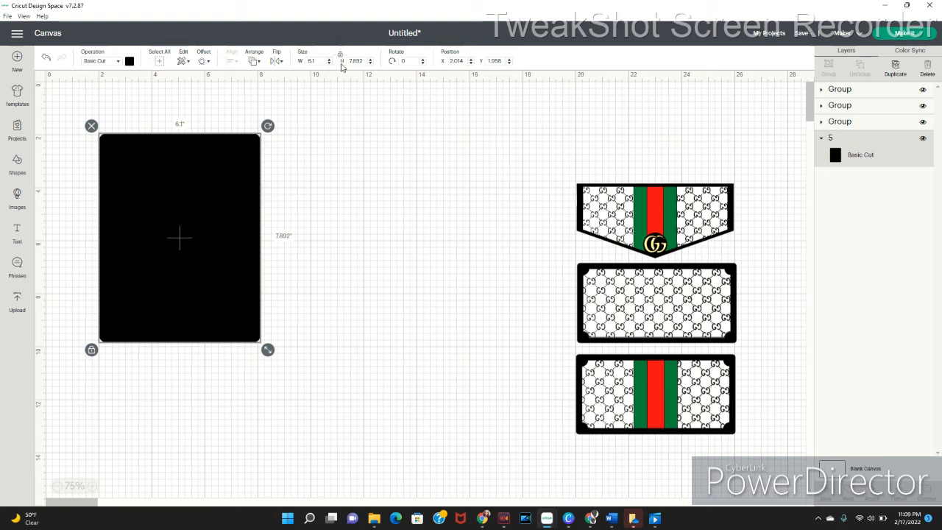
# - Unlock the black rectangle's proportions, set its size to 6 inches wide by 8 inches high, and lock the proportions again
pyautogui.click(340, 57)
pyautogui.click(319, 61)
pyautogui.write('6')
pyautogui.press('Return')
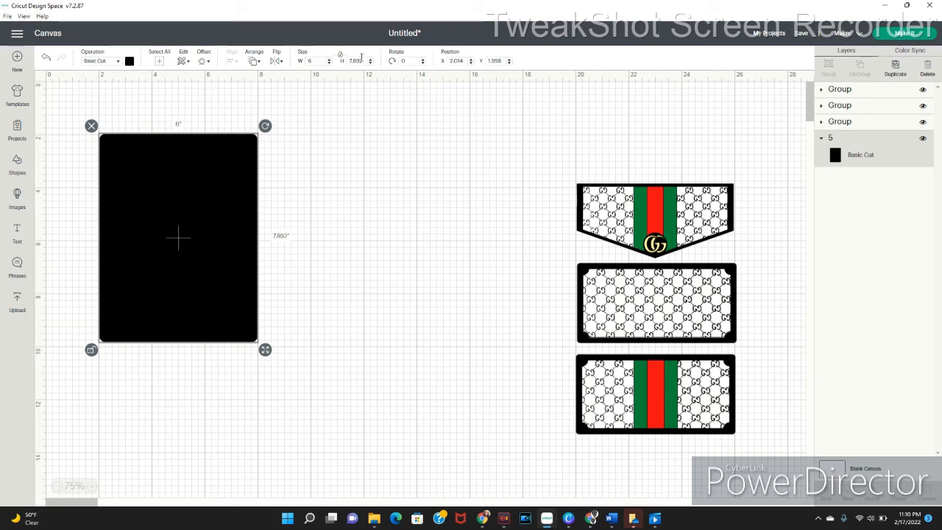
pyautogui.click(360, 60)
pyautogui.write('8')
pyautogui.press('Return')
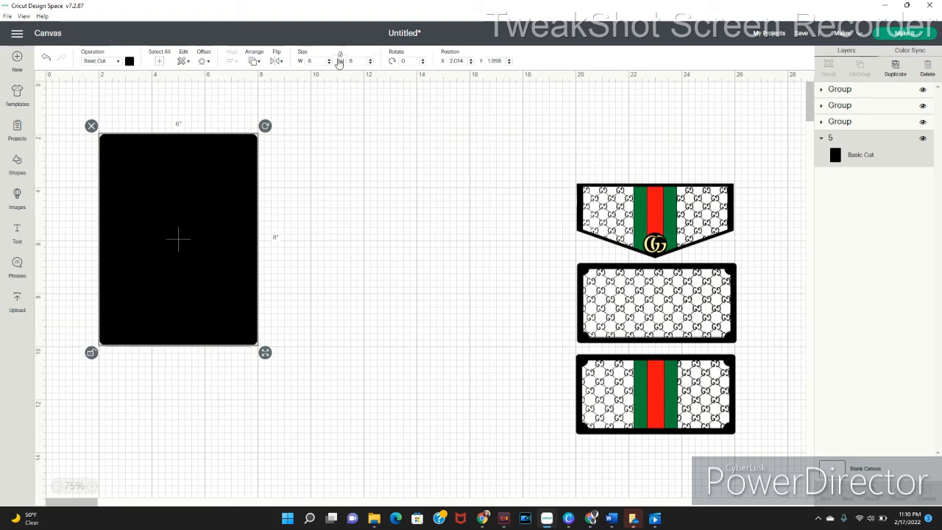
pyautogui.click(341, 59)
# - Stack the flap, the all-pattern rectangle and the striped rectangle in a column beside the large black rectangle
pyautogui.moveTo(180, 201)
pyautogui.mouseDown()
pyautogui.moveTo(226, 211)
pyautogui.moveTo(177, 197)
pyautogui.moveTo(182, 206)
pyautogui.mouseUp()
pyautogui.moveTo(666, 224); pyautogui.dragTo(402, 175)
pyautogui.moveTo(673, 324); pyautogui.dragTo(404, 278)
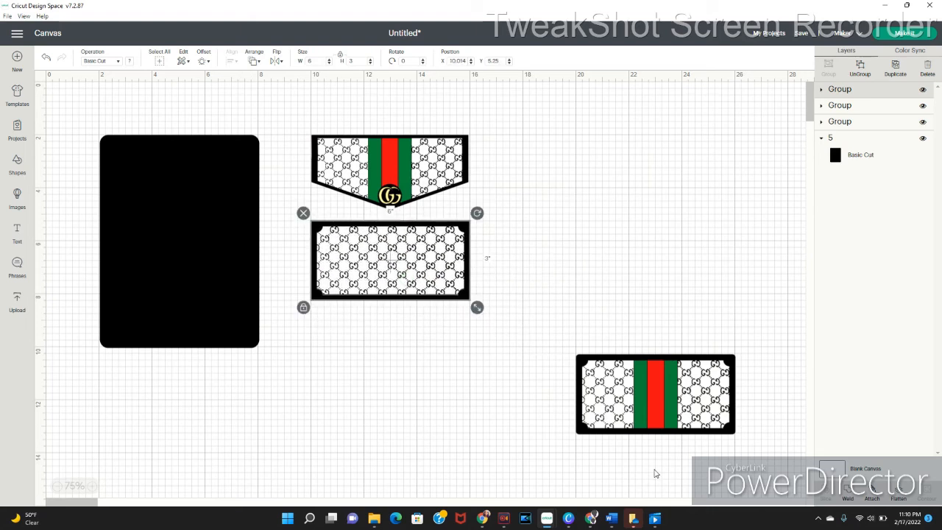
pyautogui.moveTo(683, 414); pyautogui.dragTo(419, 373)
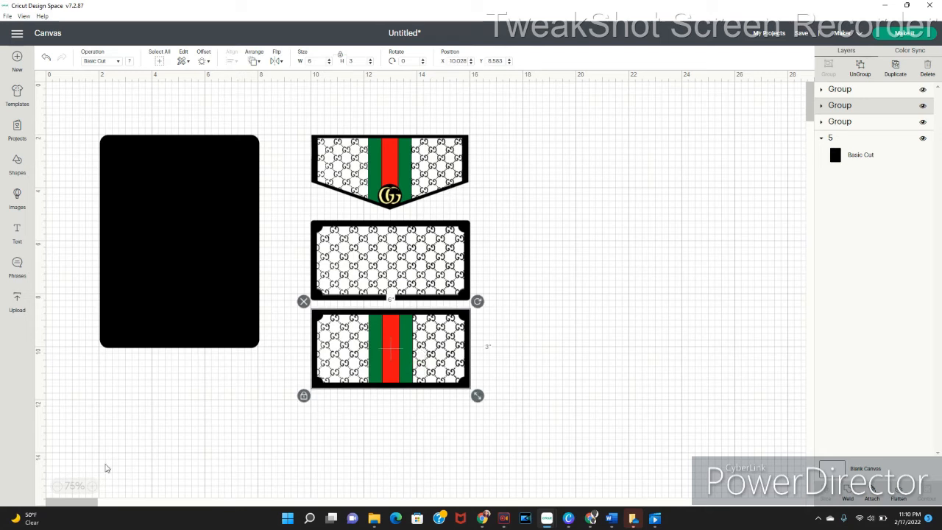
# - View the arranged purse pieces at 100% zoom and select the large black rectangle
pyautogui.click(96, 487)
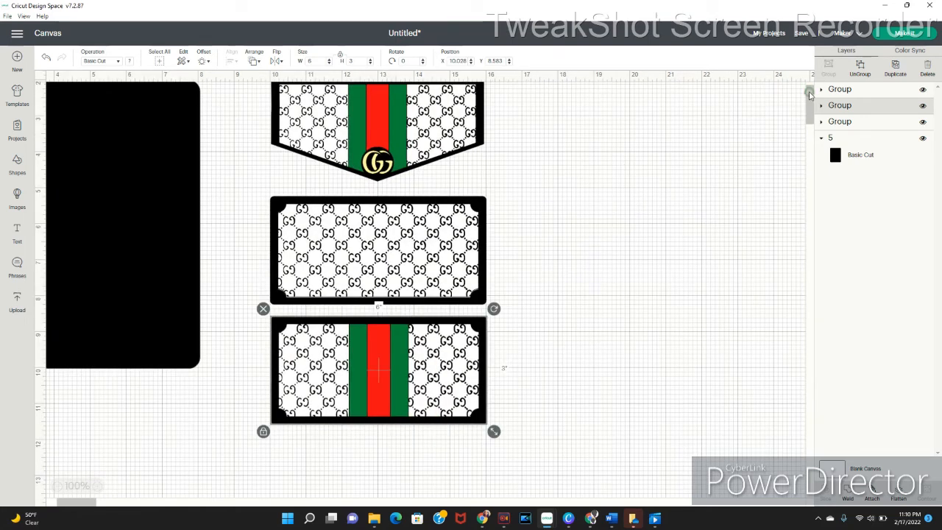
pyautogui.moveTo(810, 94); pyautogui.dragTo(810, 87)
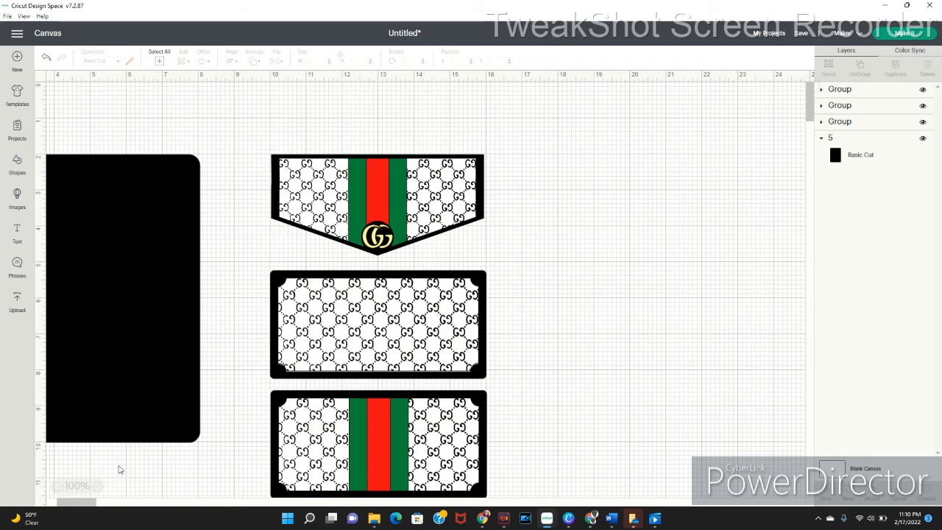
pyautogui.moveTo(83, 502); pyautogui.dragTo(70, 502)
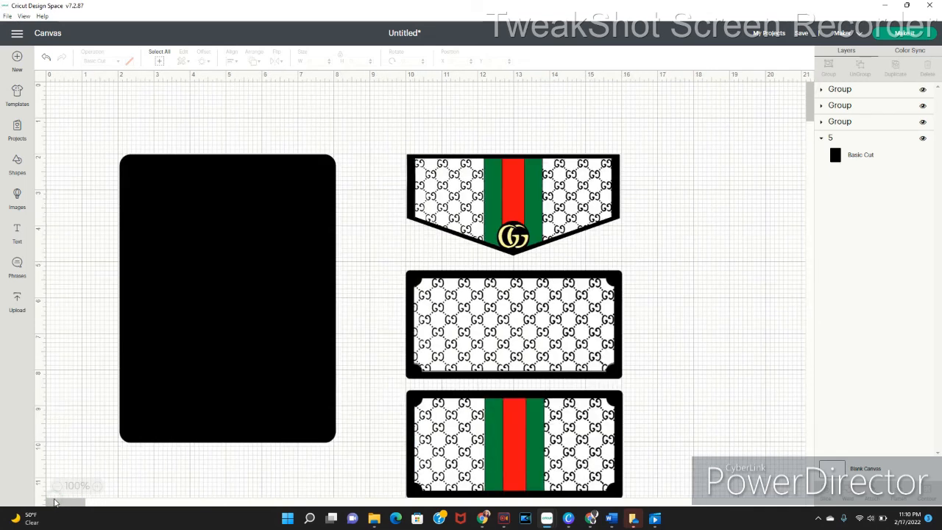
pyautogui.click(216, 274)
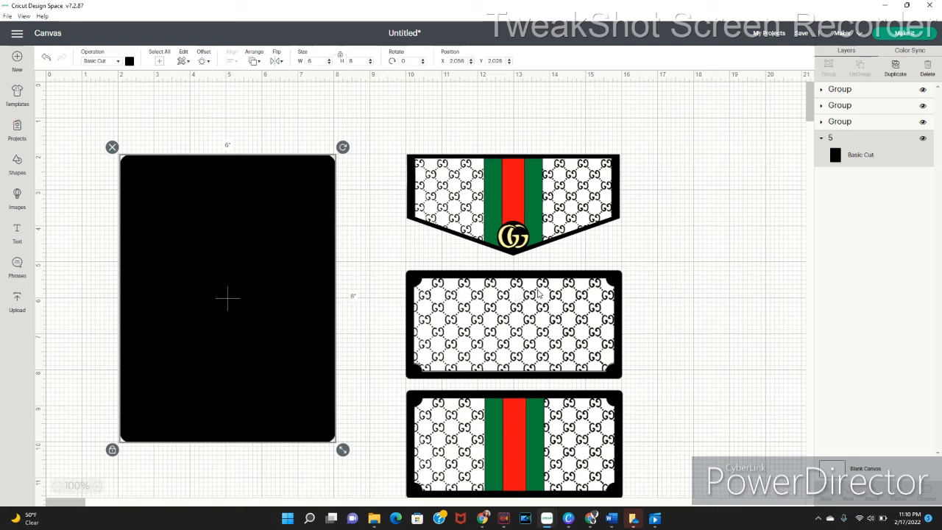
# - Check the sizes of the striped rectangle, the all-pattern rectangle and the flap one after another
pyautogui.click(493, 442)
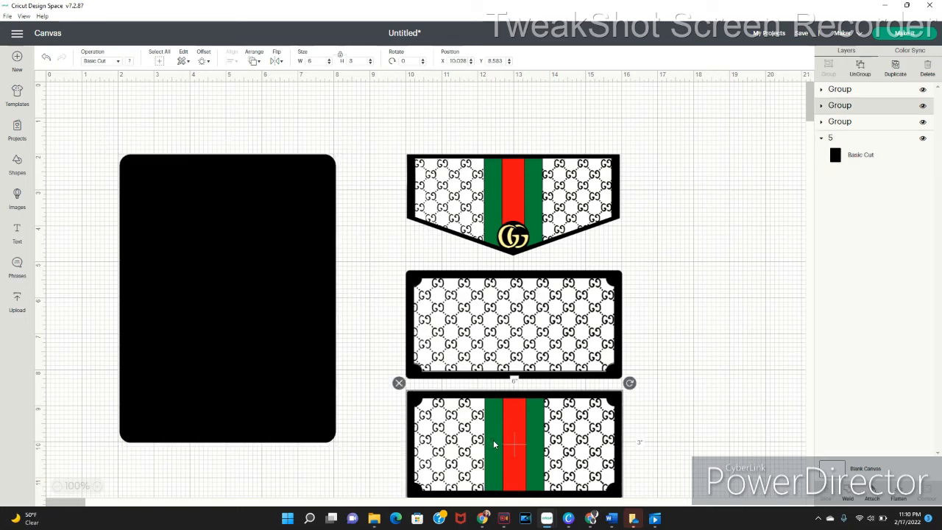
pyautogui.click(506, 334)
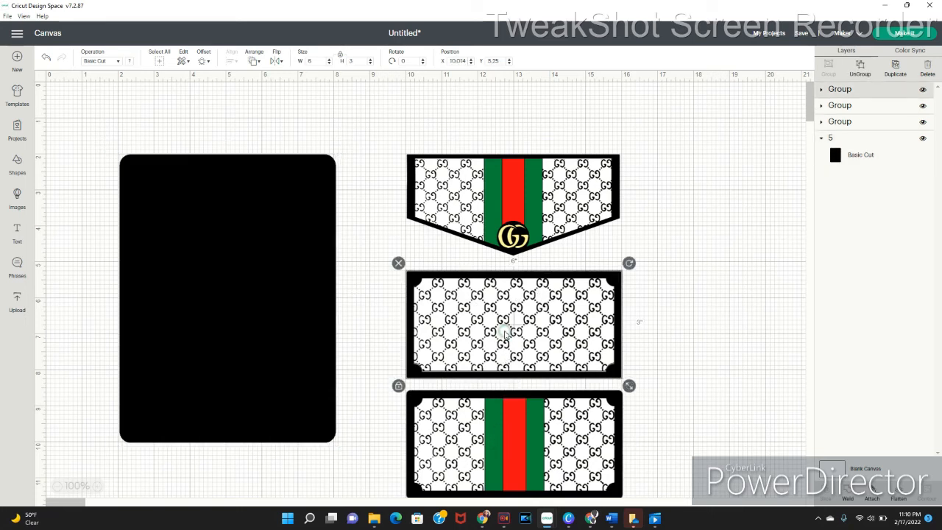
pyautogui.click(471, 450)
pyautogui.click(477, 344)
pyautogui.click(469, 175)
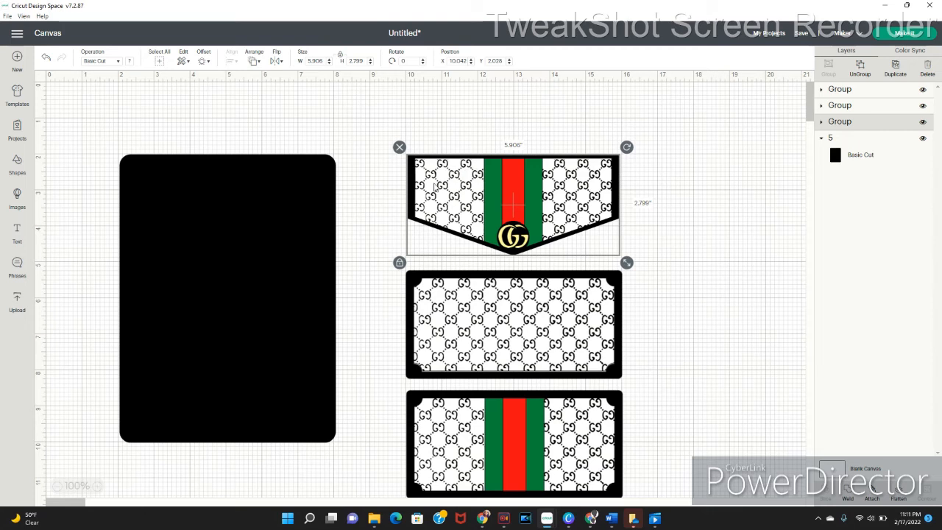
pyautogui.click(455, 195)
# - Move the flap up on the canvas and enlarge it proportionally to about 6.5 inches wide by 3.1 inches high
pyautogui.moveTo(493, 200); pyautogui.dragTo(490, 162)
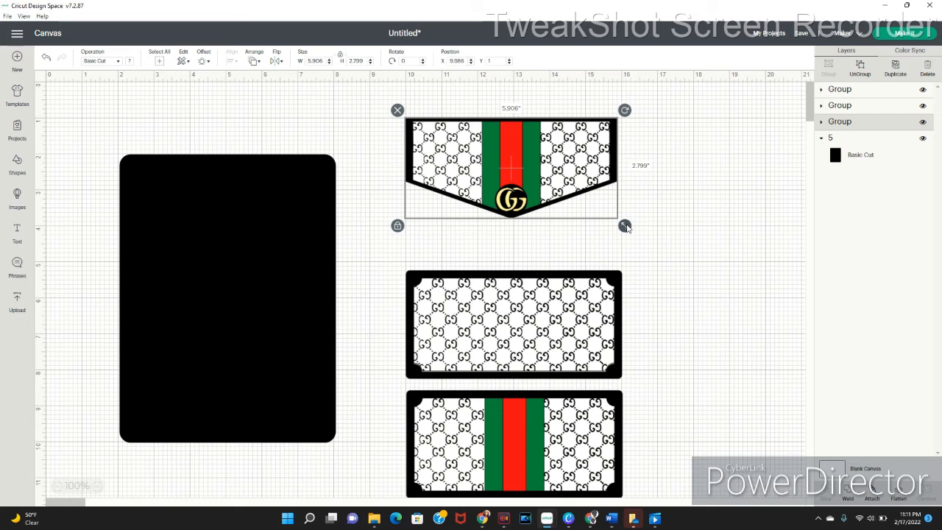
pyautogui.moveTo(624, 227); pyautogui.dragTo(629, 228)
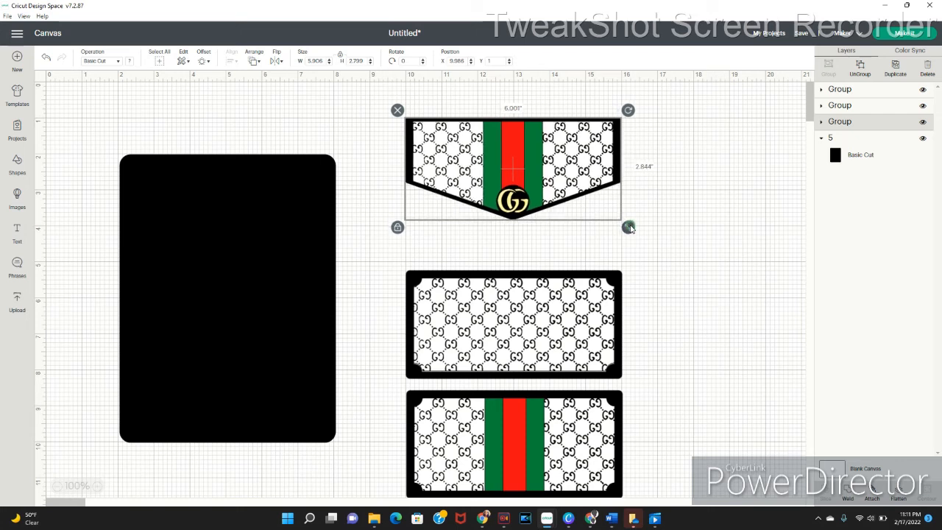
pyautogui.moveTo(631, 228); pyautogui.dragTo(631, 228)
pyautogui.moveTo(515, 153); pyautogui.dragTo(516, 151)
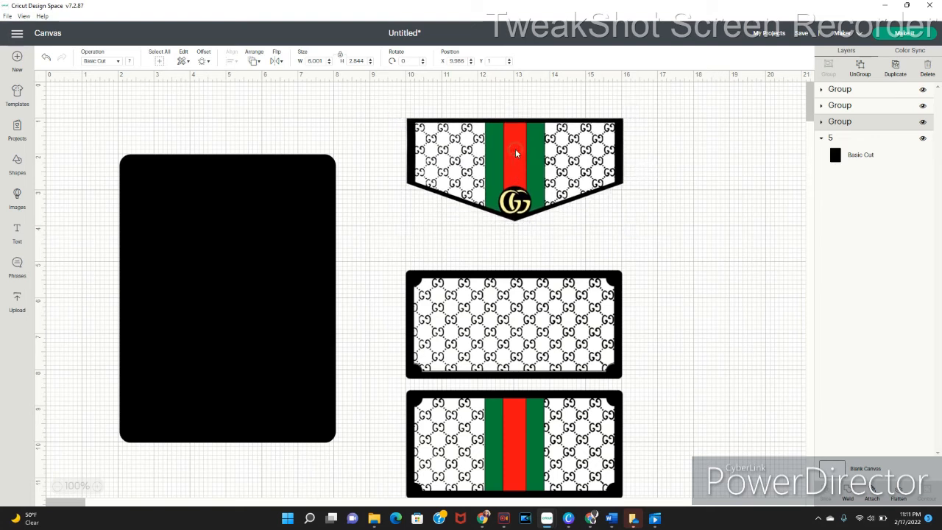
pyautogui.moveTo(629, 230); pyautogui.dragTo(633, 238)
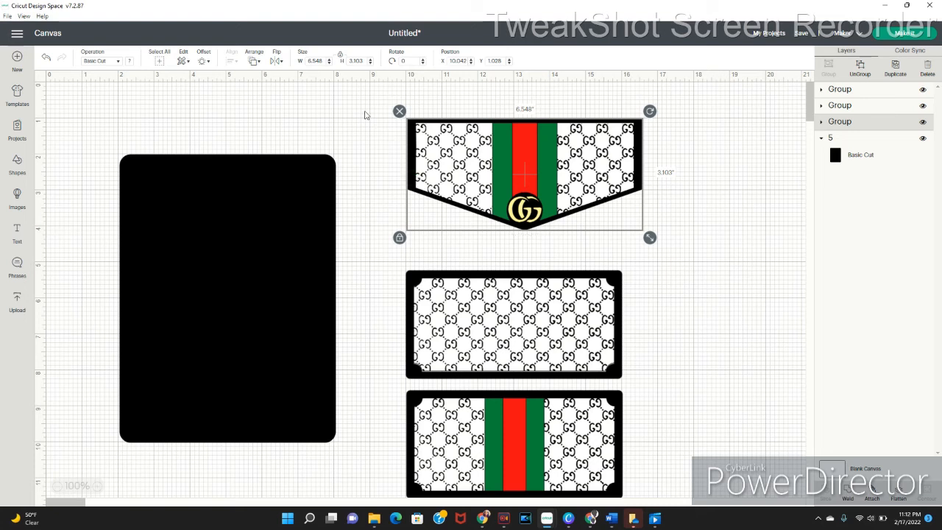
# - Unlock the flap's proportions, set only its width to 6 inches, and lock the proportions again
pyautogui.click(340, 58)
pyautogui.doubleClick(317, 60)
pyautogui.write('6')
pyautogui.press('Return')
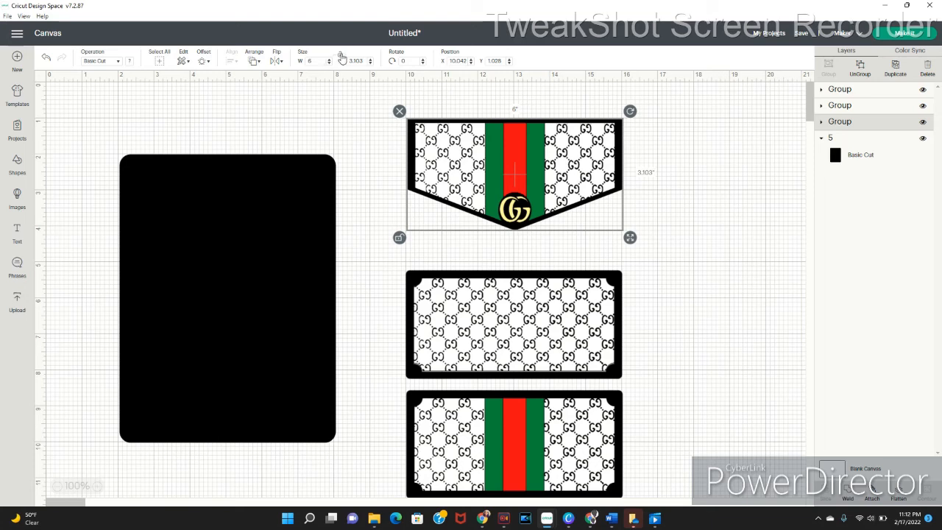
pyautogui.click(340, 57)
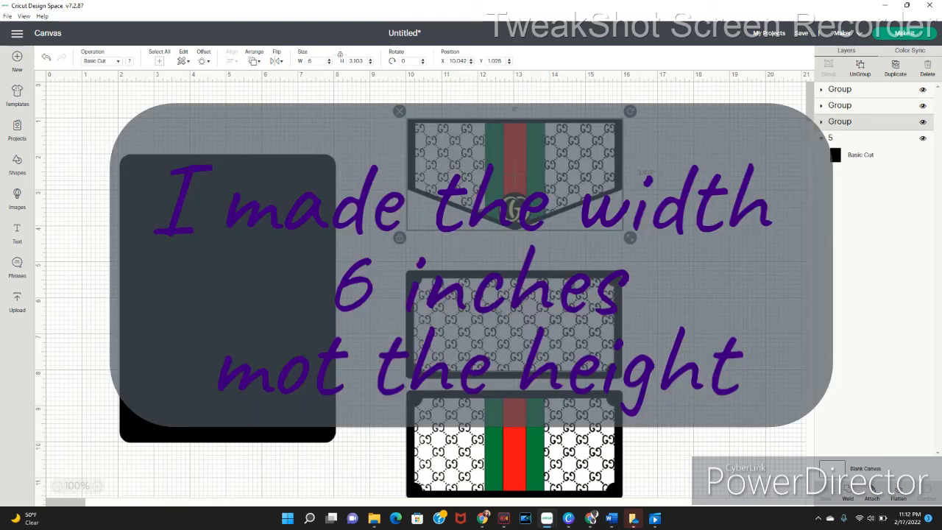
# - Move the all-pattern rectangle up on the canvas, closer beneath the flap
pyautogui.click(499, 312)
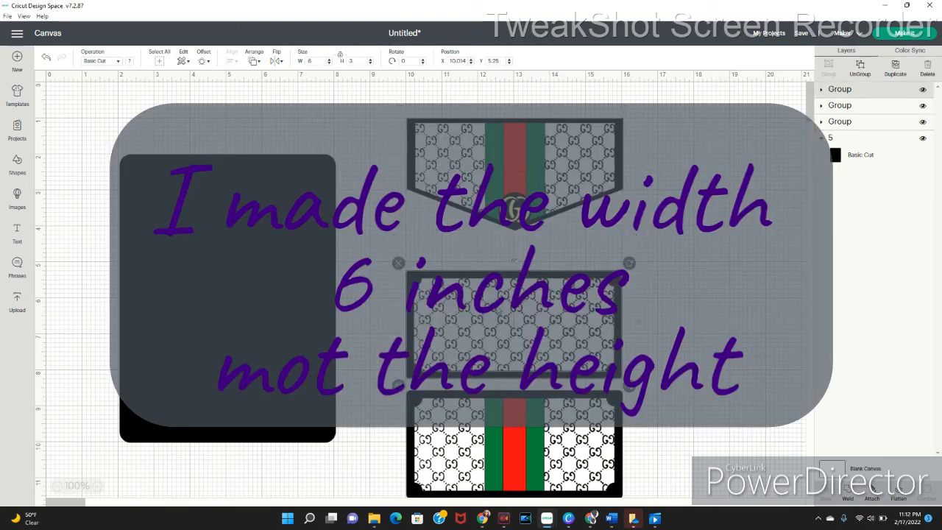
pyautogui.moveTo(499, 312); pyautogui.dragTo(499, 295)
pyautogui.click(497, 290)
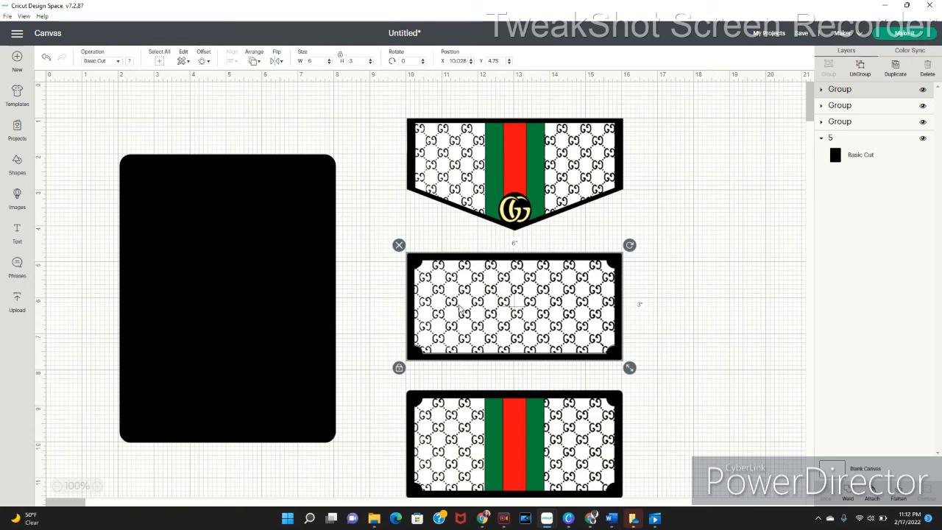
pyautogui.click(458, 426)
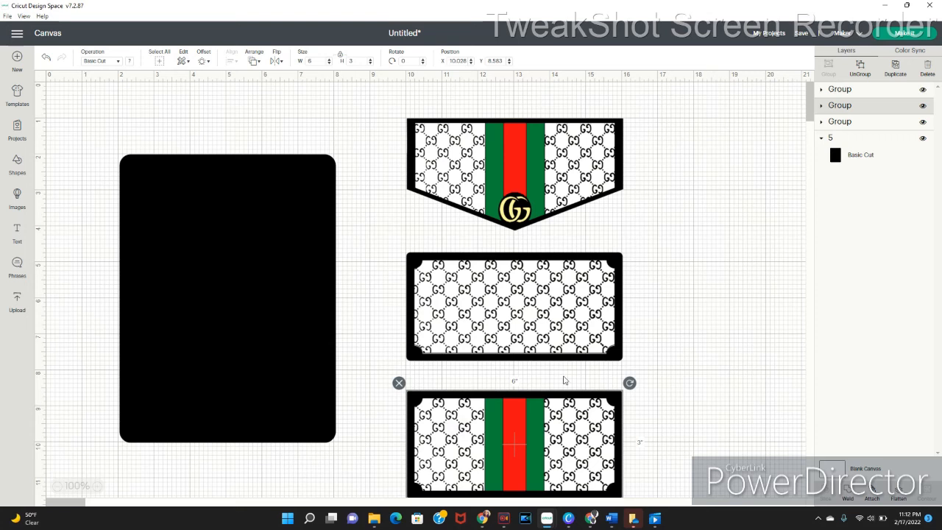
pyautogui.moveTo(549, 326)
pyautogui.mouseDown()
pyautogui.moveTo(514, 325)
pyautogui.moveTo(545, 323)
pyautogui.mouseUp()
# - Place the striped rectangle on the black base, align it to the base's bottom, and set the all-pattern rectangle directly above it
pyautogui.moveTo(563, 461); pyautogui.dragTo(272, 401)
pyautogui.moveTo(299, 462); pyautogui.dragTo(256, 397)
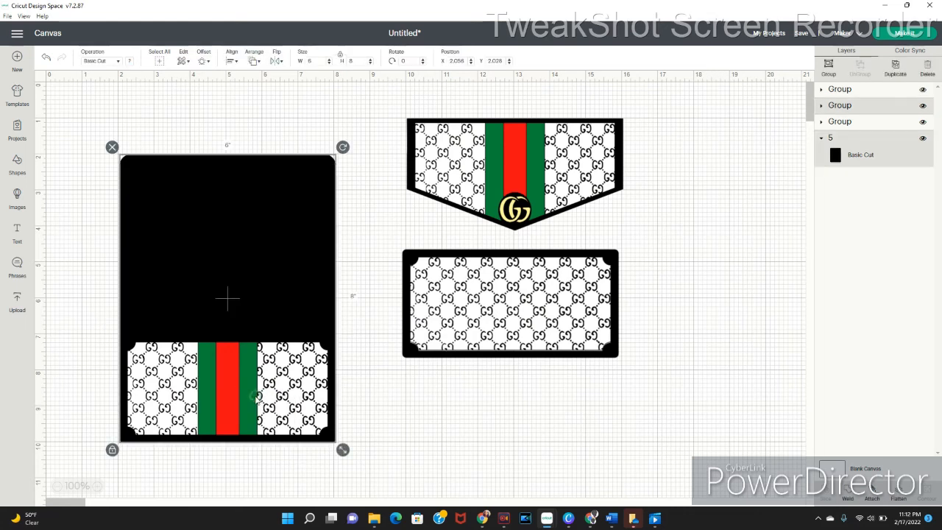
pyautogui.click(232, 62)
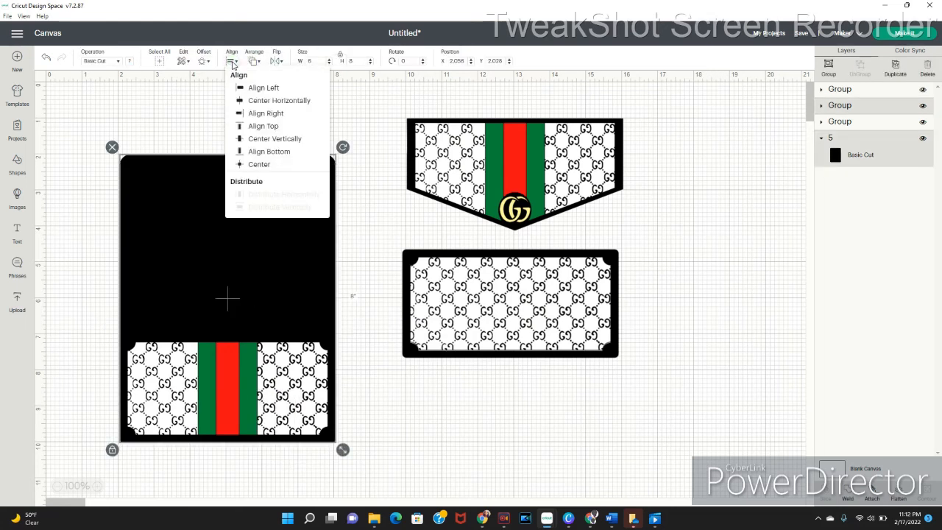
pyautogui.click(260, 152)
pyautogui.moveTo(467, 272); pyautogui.dragTo(187, 250)
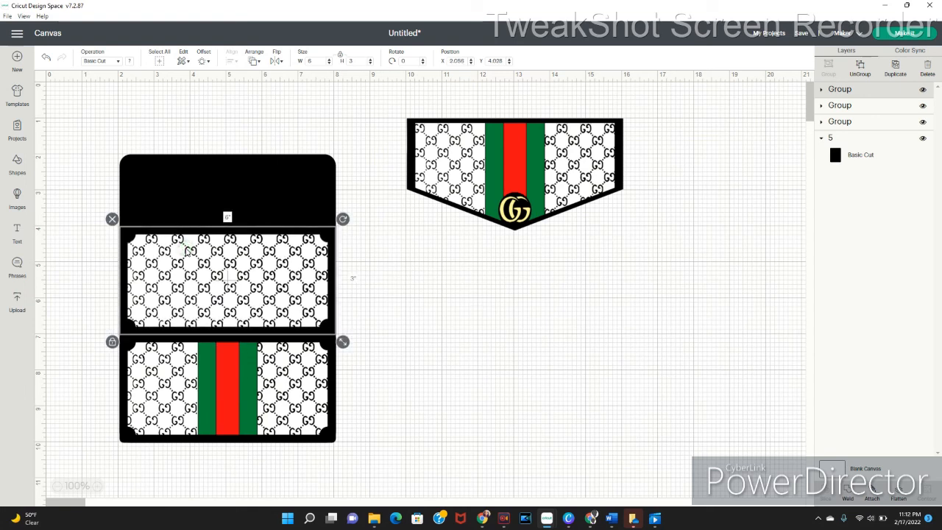
# - Rotate the flap to exactly 180 degrees and place it above the all-pattern rectangle, over the upper part of the black base
pyautogui.click(503, 139)
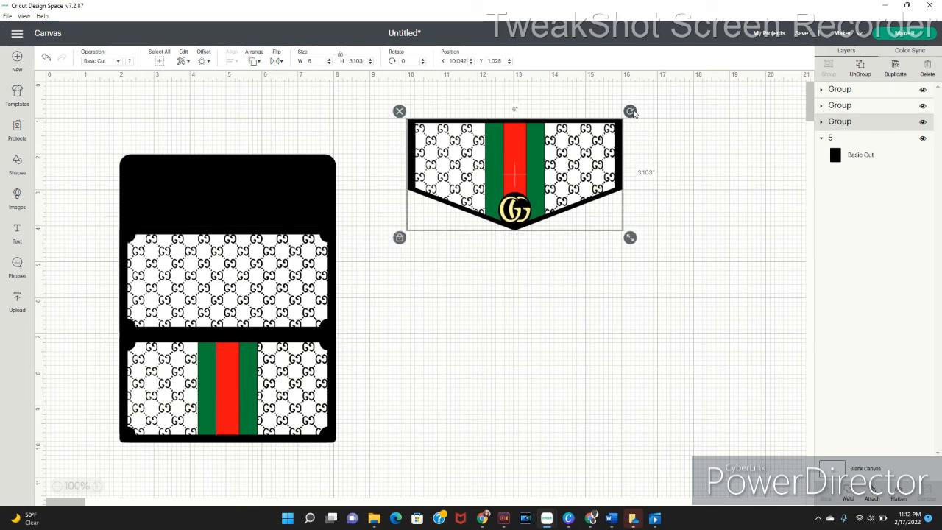
pyautogui.moveTo(630, 111); pyautogui.dragTo(449, 214)
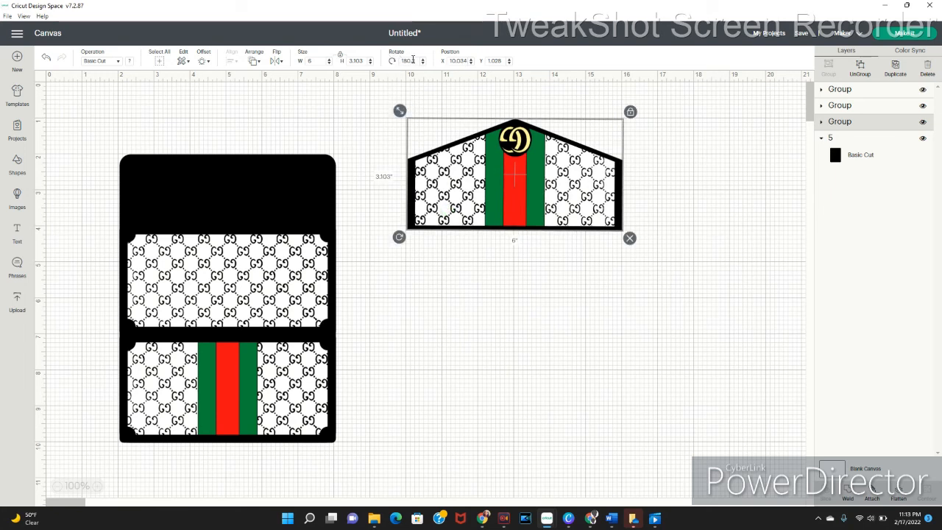
pyautogui.click(416, 61)
pyautogui.press('BackSpace')
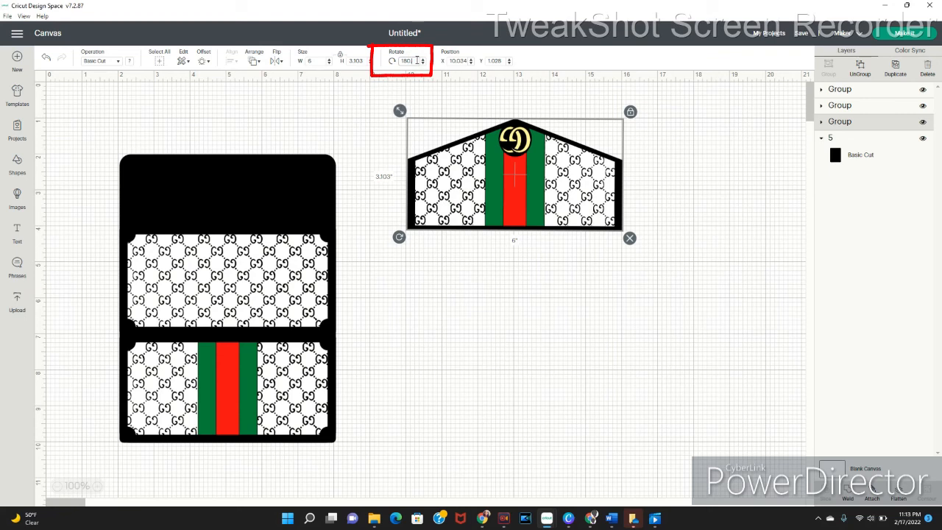
pyautogui.press('BackSpace')
pyautogui.press('Return')
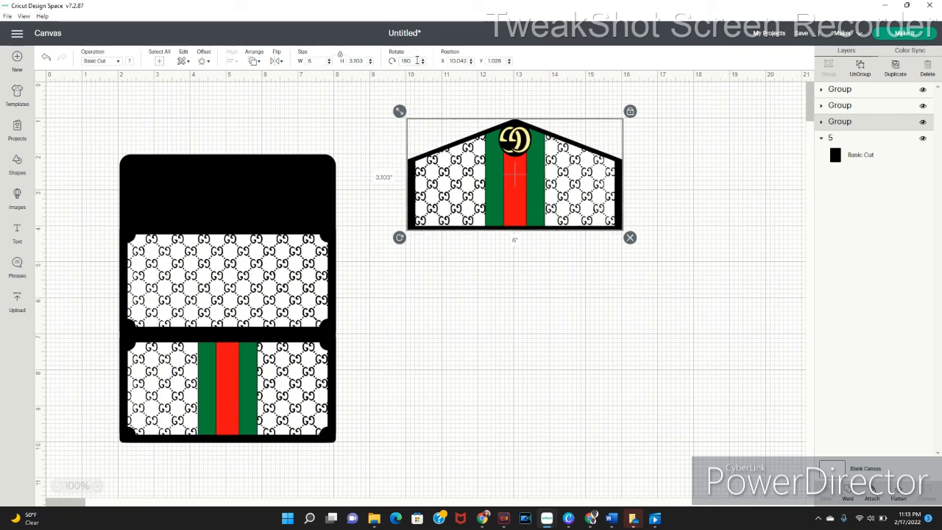
pyautogui.moveTo(528, 161); pyautogui.dragTo(242, 157)
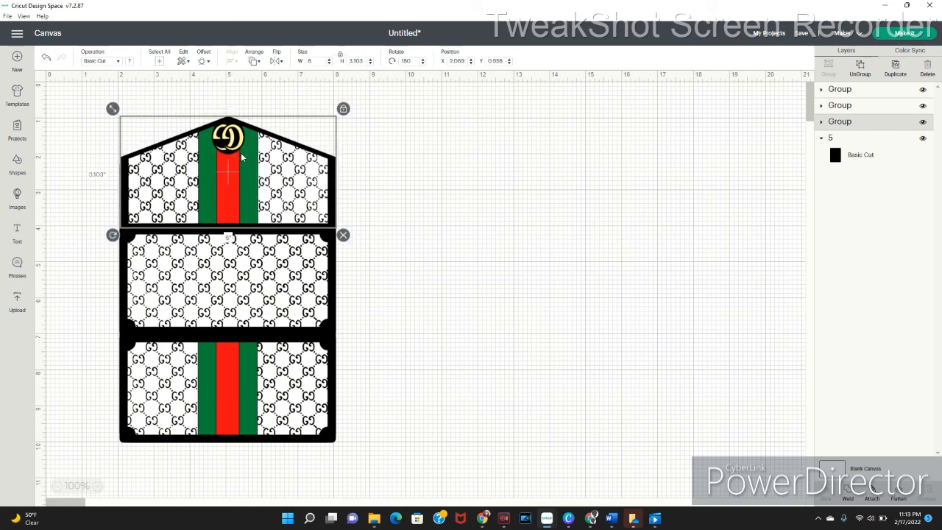
pyautogui.click(436, 256)
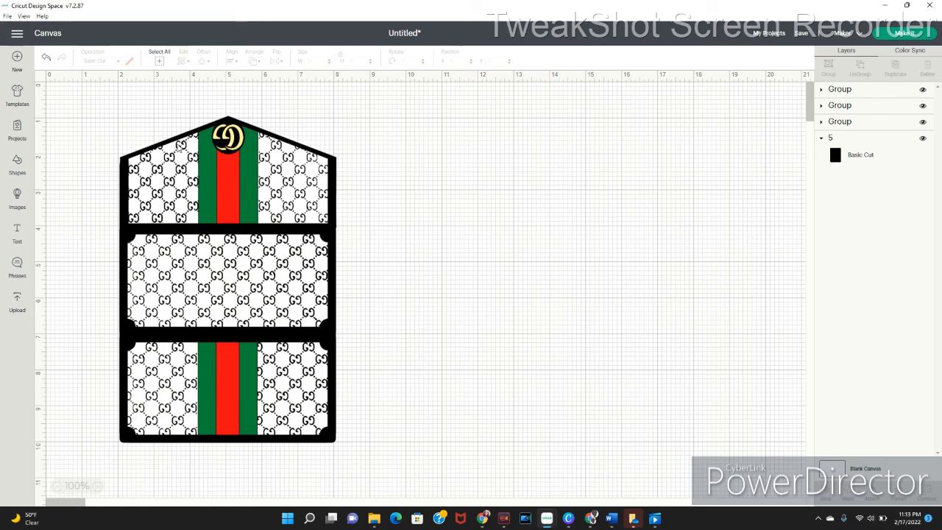
# - Move the flap, the all-pattern rectangle and the striped rectangle off the black base into a column beside it
pyautogui.moveTo(284, 183); pyautogui.dragTo(542, 173)
pyautogui.moveTo(275, 308); pyautogui.dragTo(501, 309)
pyautogui.moveTo(219, 412); pyautogui.dragTo(466, 429)
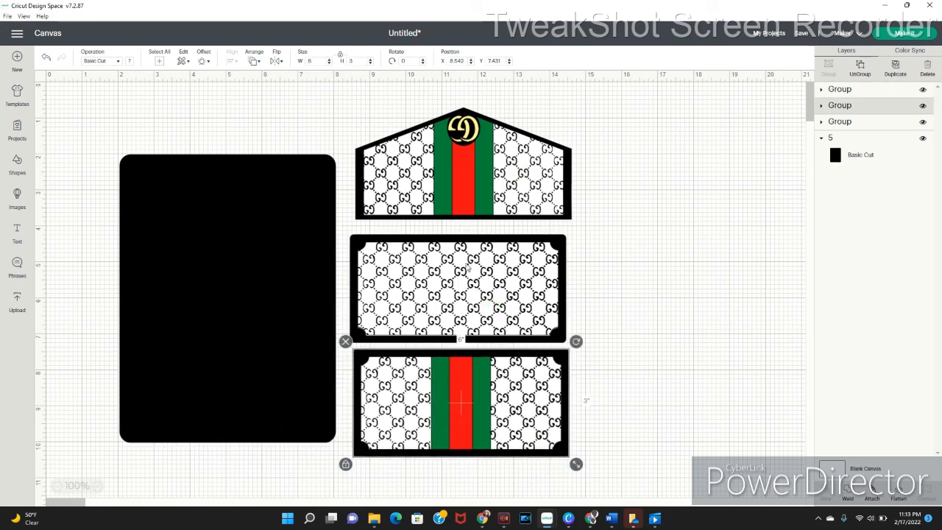
# - Set the flap's rotation back to 0 degrees so its point faces down, and deselect it
pyautogui.click(463, 166)
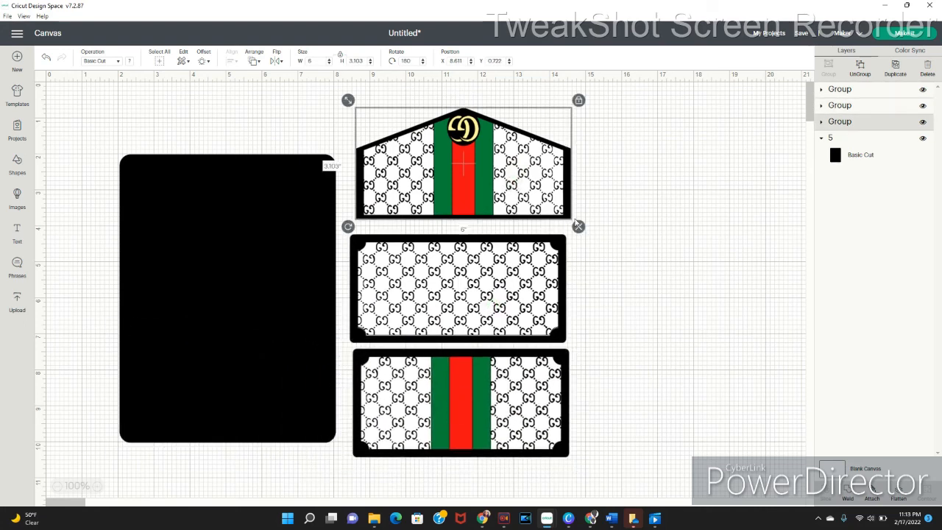
pyautogui.click(659, 240)
pyautogui.click(545, 203)
pyautogui.doubleClick(413, 61)
pyautogui.write('0')
pyautogui.press('Return')
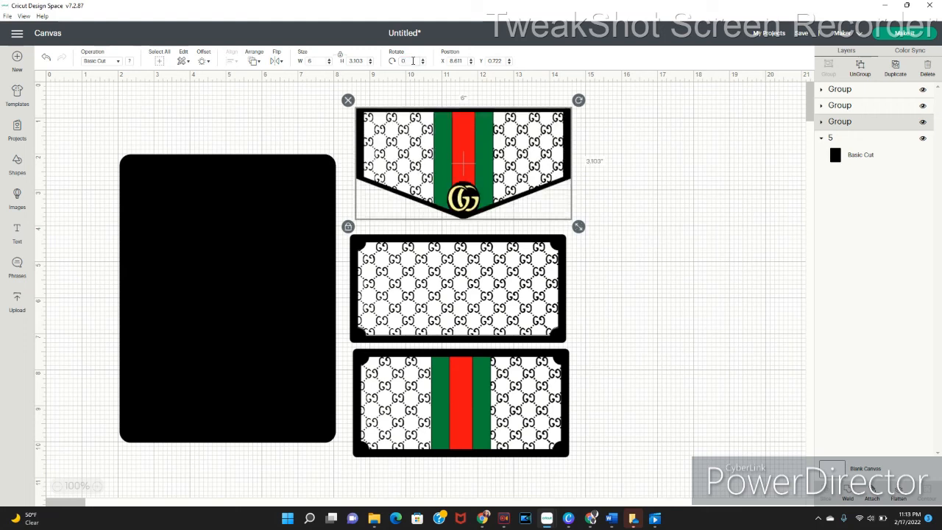
pyautogui.click(660, 207)
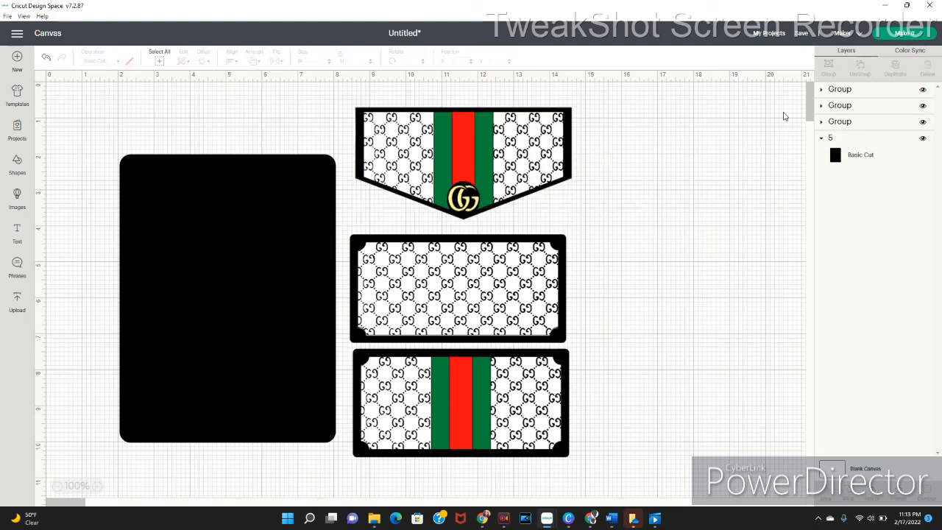
# - Save the project with the title GUCCI CARD 1 in the Cards collection
pyautogui.click(801, 34)
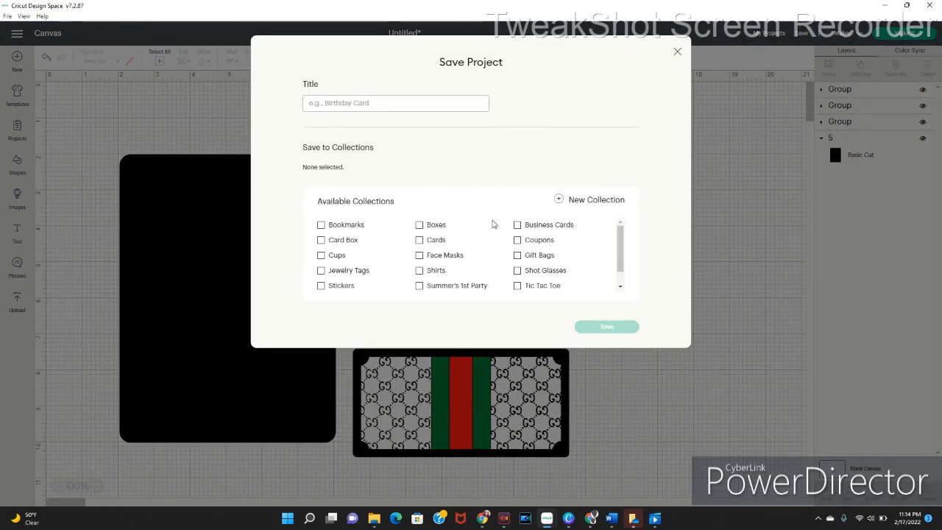
pyautogui.moveTo(622, 234)
pyautogui.mouseDown()
pyautogui.moveTo(622, 249)
pyautogui.moveTo(622, 223)
pyautogui.mouseUp()
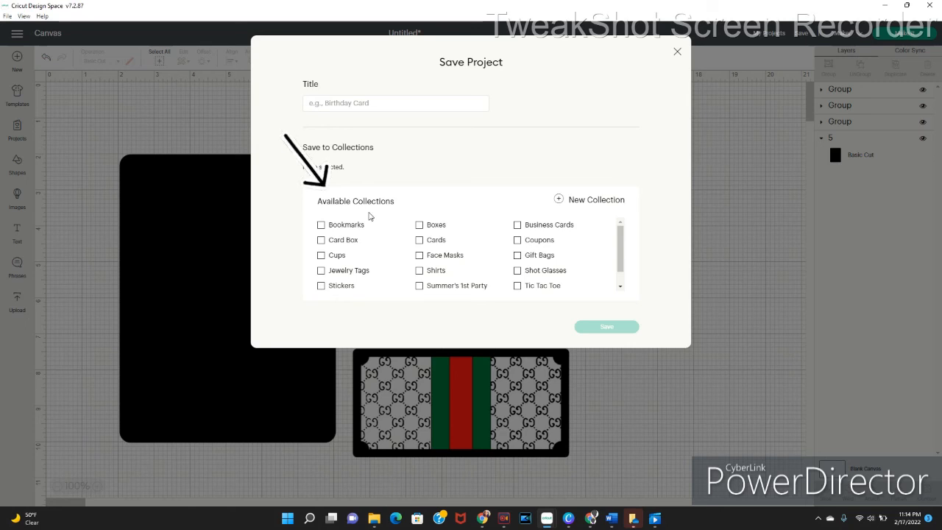
pyautogui.click(419, 240)
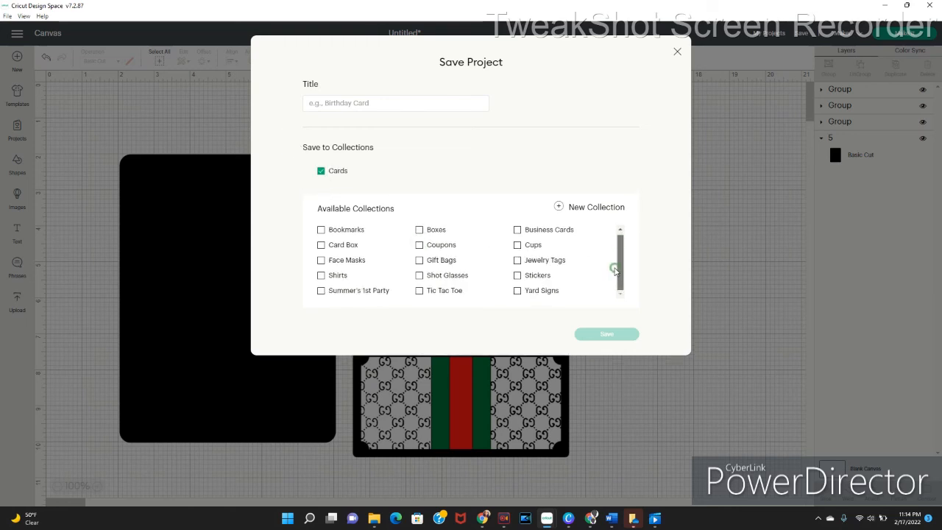
pyautogui.click(362, 105)
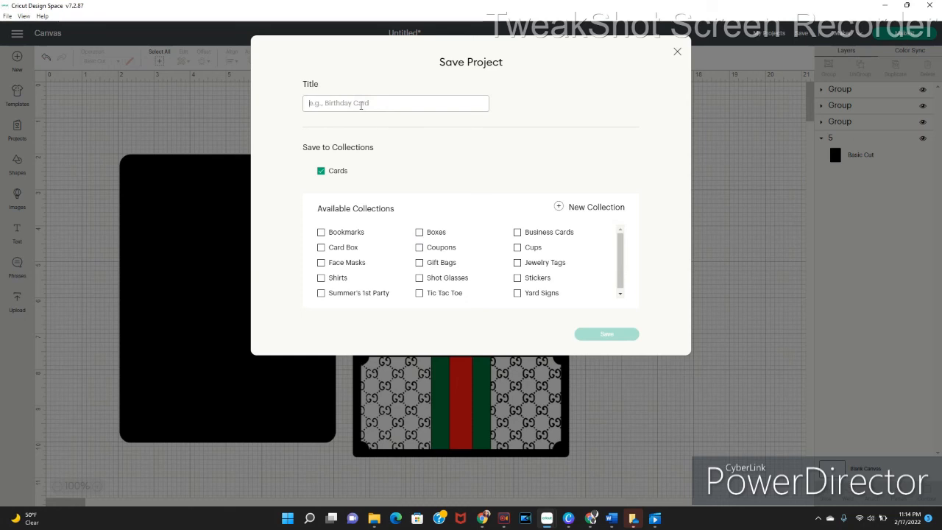
pyautogui.write('GUCCI')
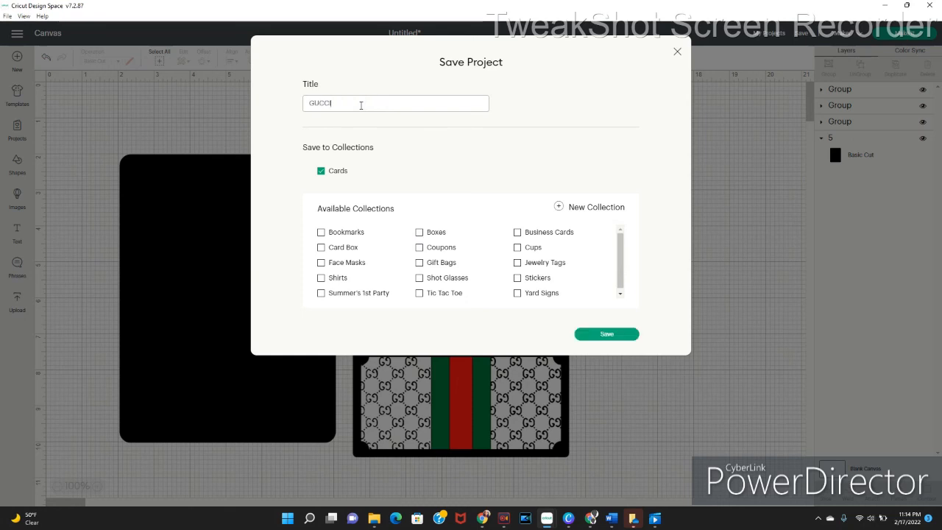
pyautogui.write(' TE')
pyautogui.press('BackSpace')
pyautogui.press('BackSpace')
pyautogui.write('CARD')
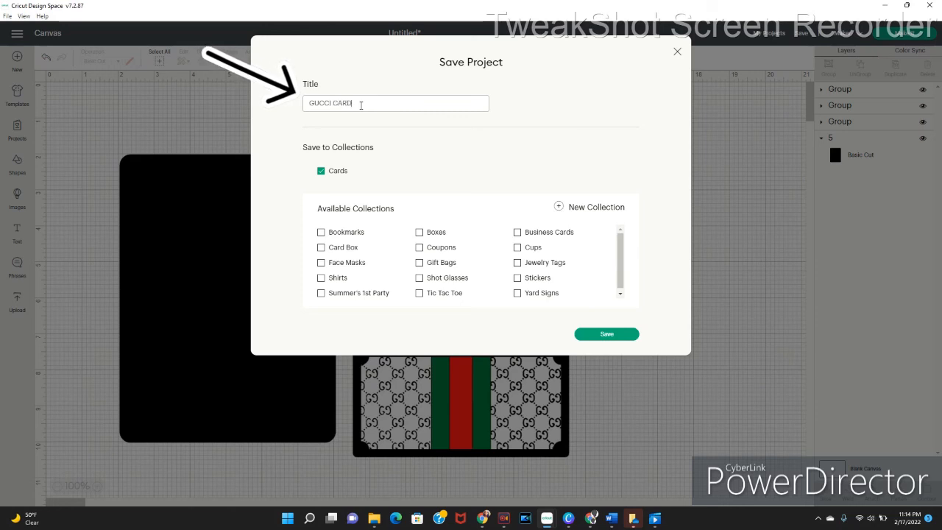
pyautogui.write(' 1')
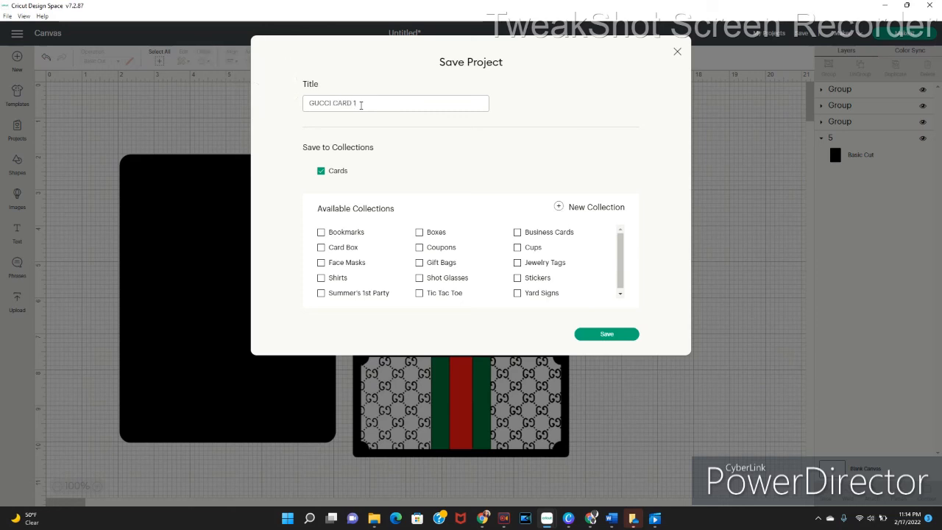
pyautogui.click(609, 335)
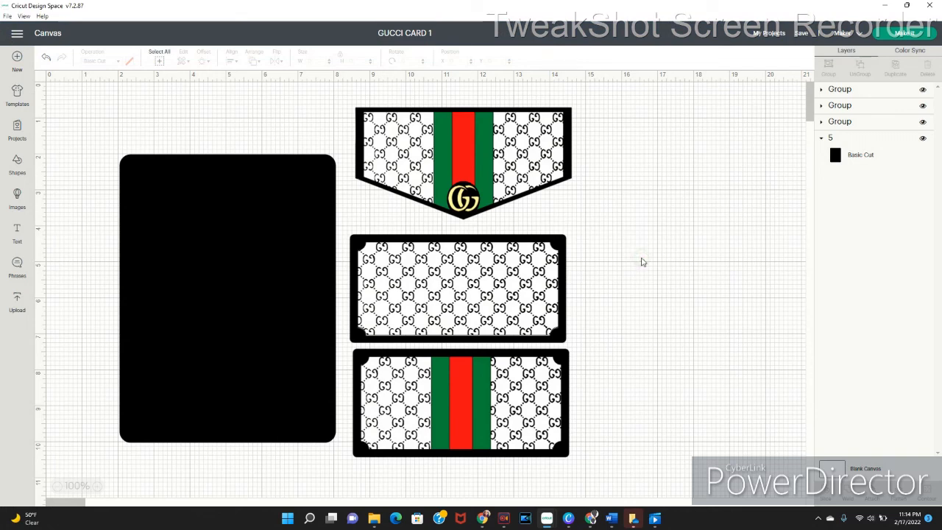
pyautogui.click(281, 244)
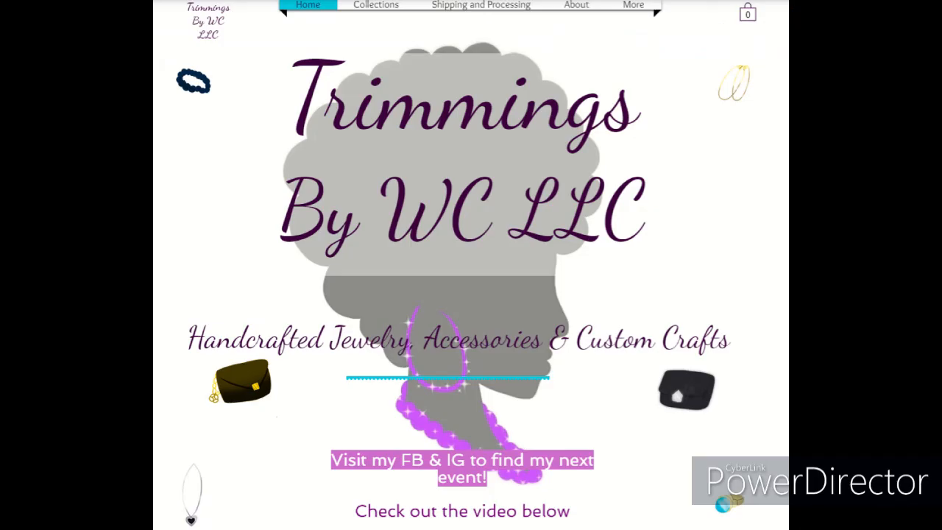